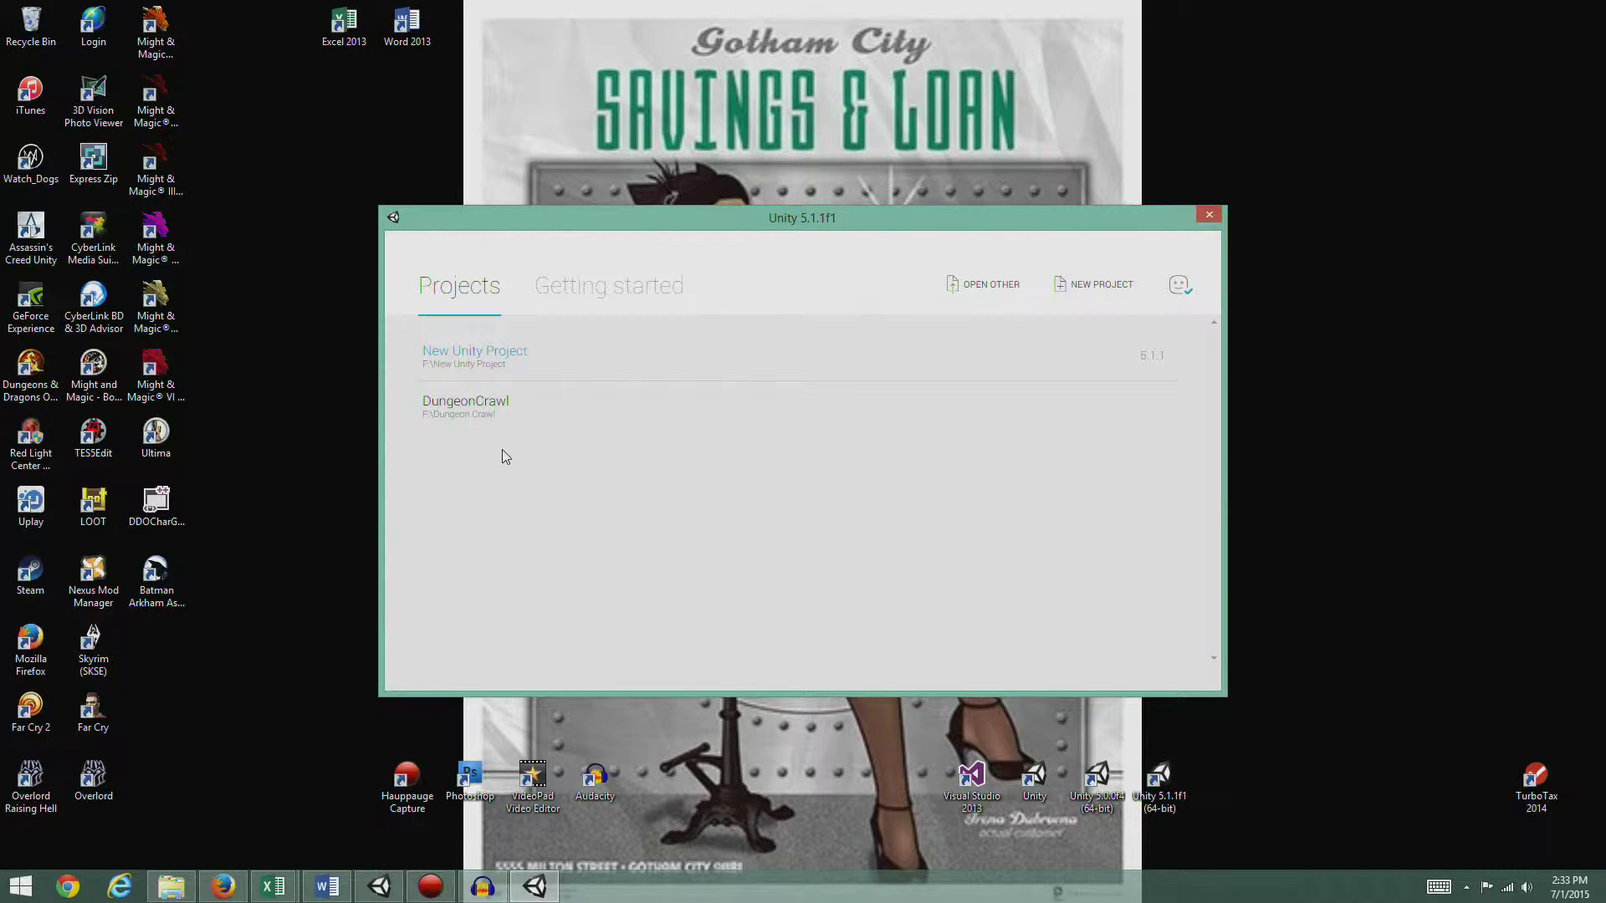
Step: Start a new 3D project named 'Dungeon Crawl' at F:\Dungeon Crawl (U5.1.1)
{"action": "left_click", "coordinate": [1098, 289]}
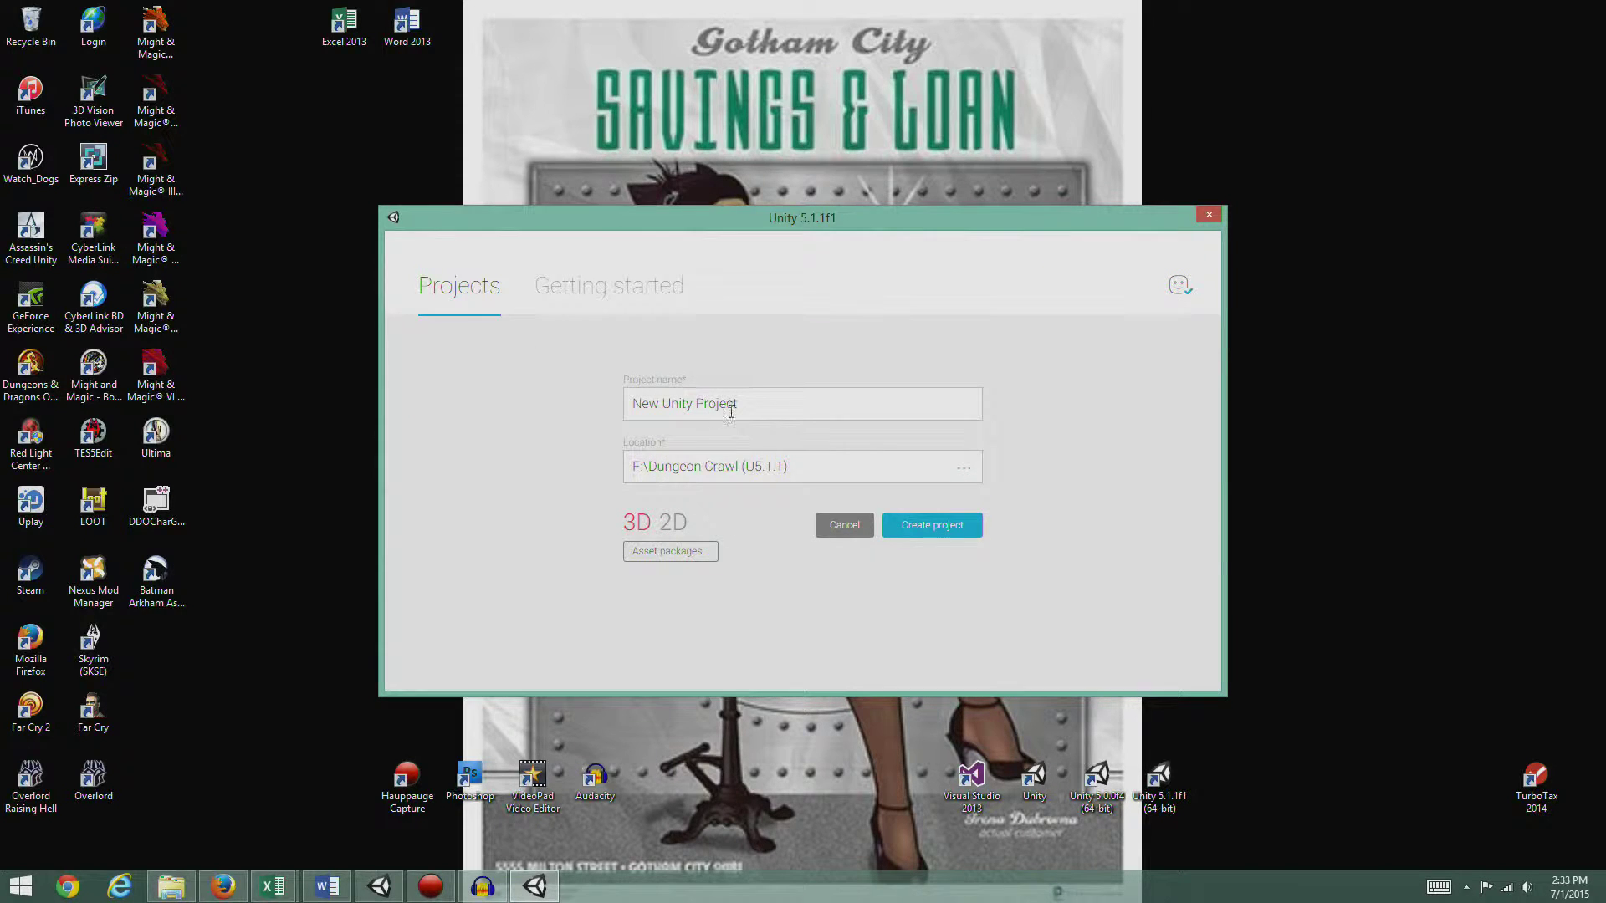
{"action": "left_click_drag", "start_coordinate": [783, 410], "coordinate": [574, 405]}
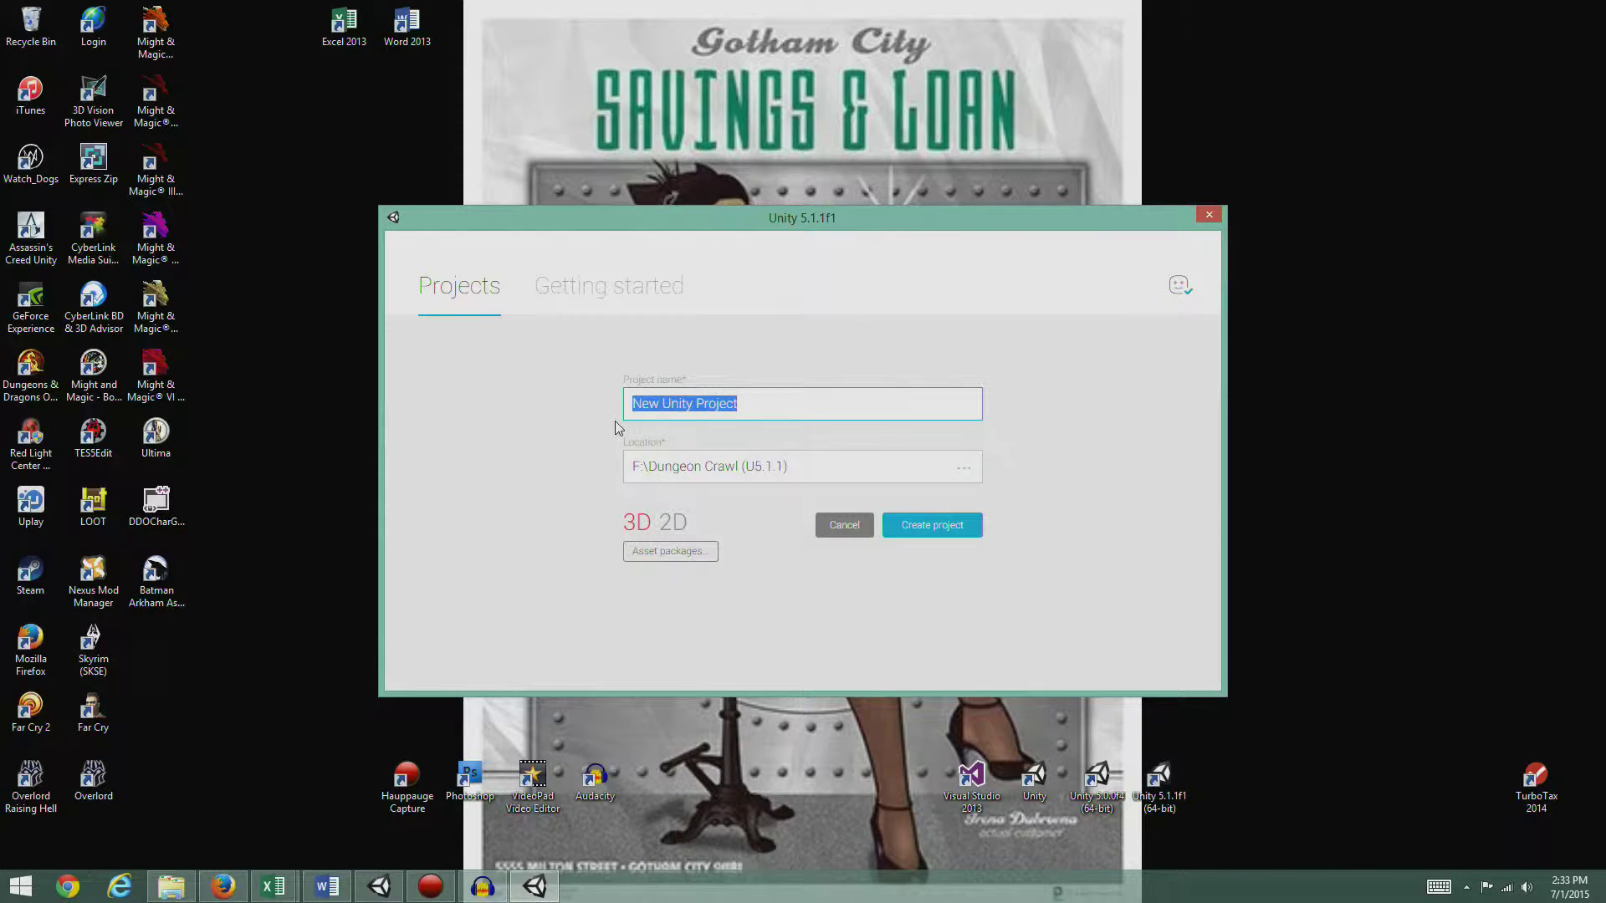
{"action": "type", "text": "Du"}
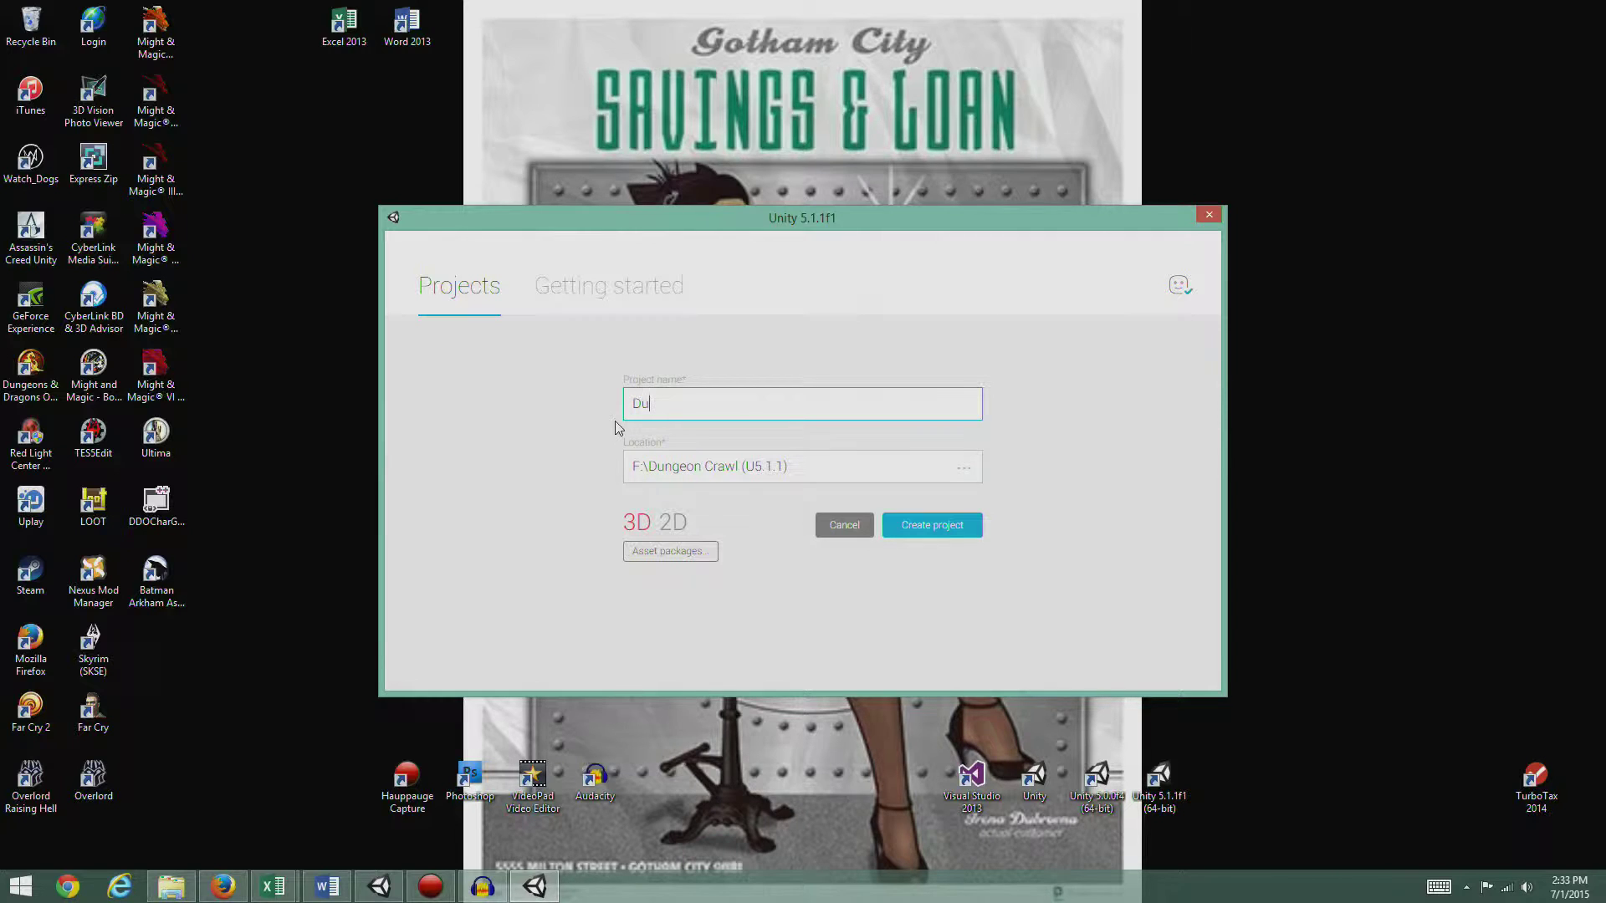
{"action": "type", "text": "n"}
{"action": "type", "text": "geon Crawl"}
{"action": "left_click", "coordinate": [931, 526]}
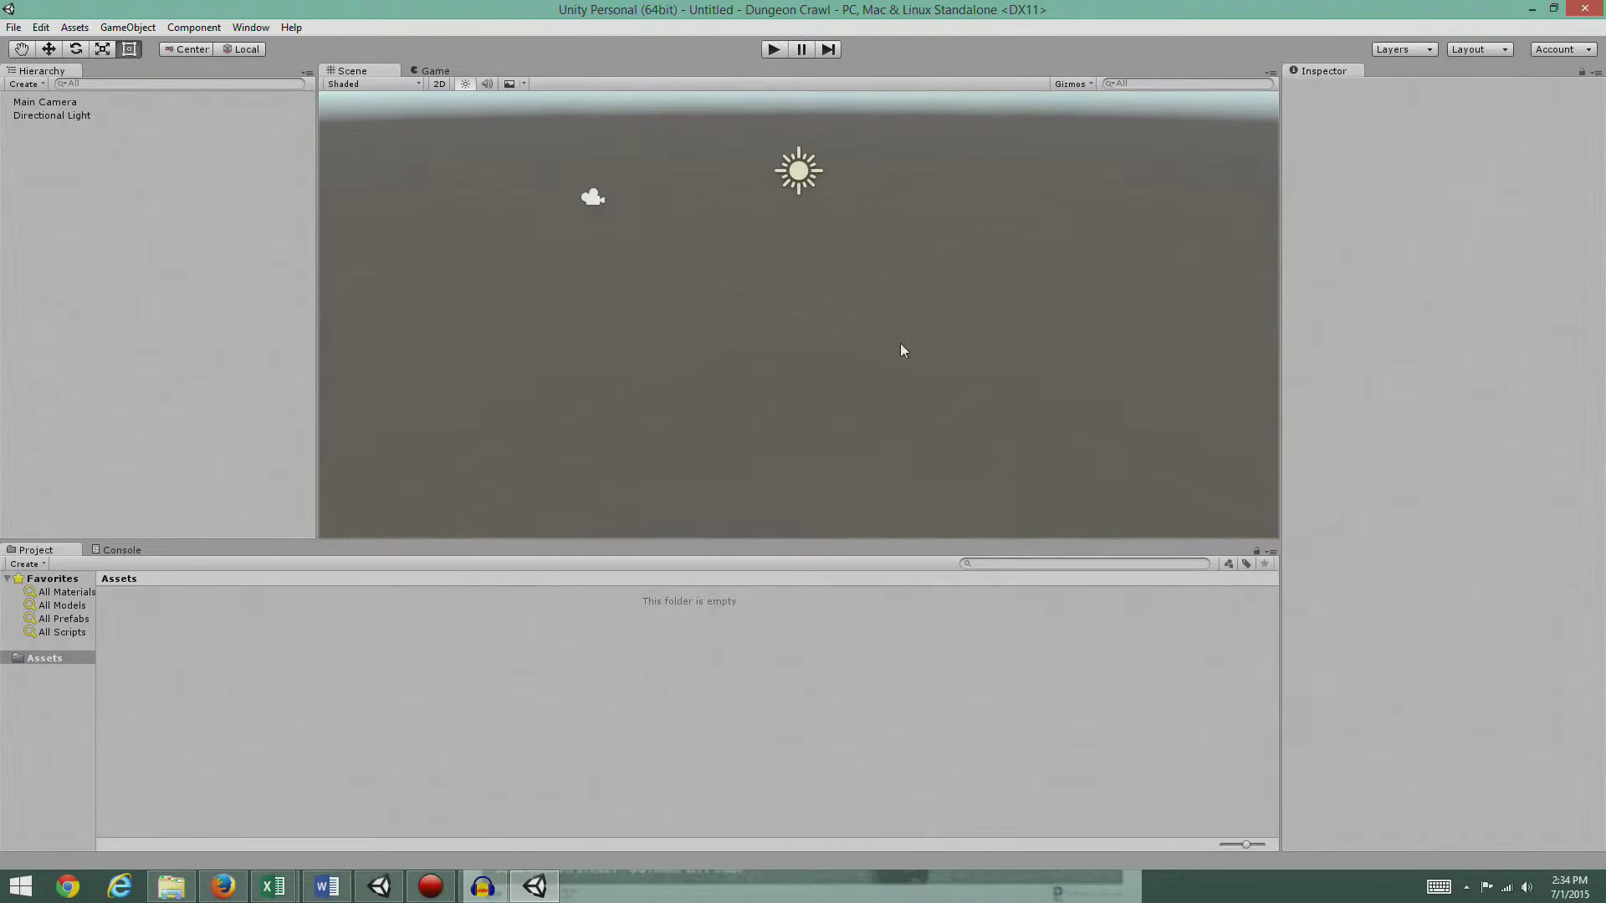
Step: Switch the editor layout to Wide, then to 2 by 3
{"action": "left_click", "coordinate": [251, 26]}
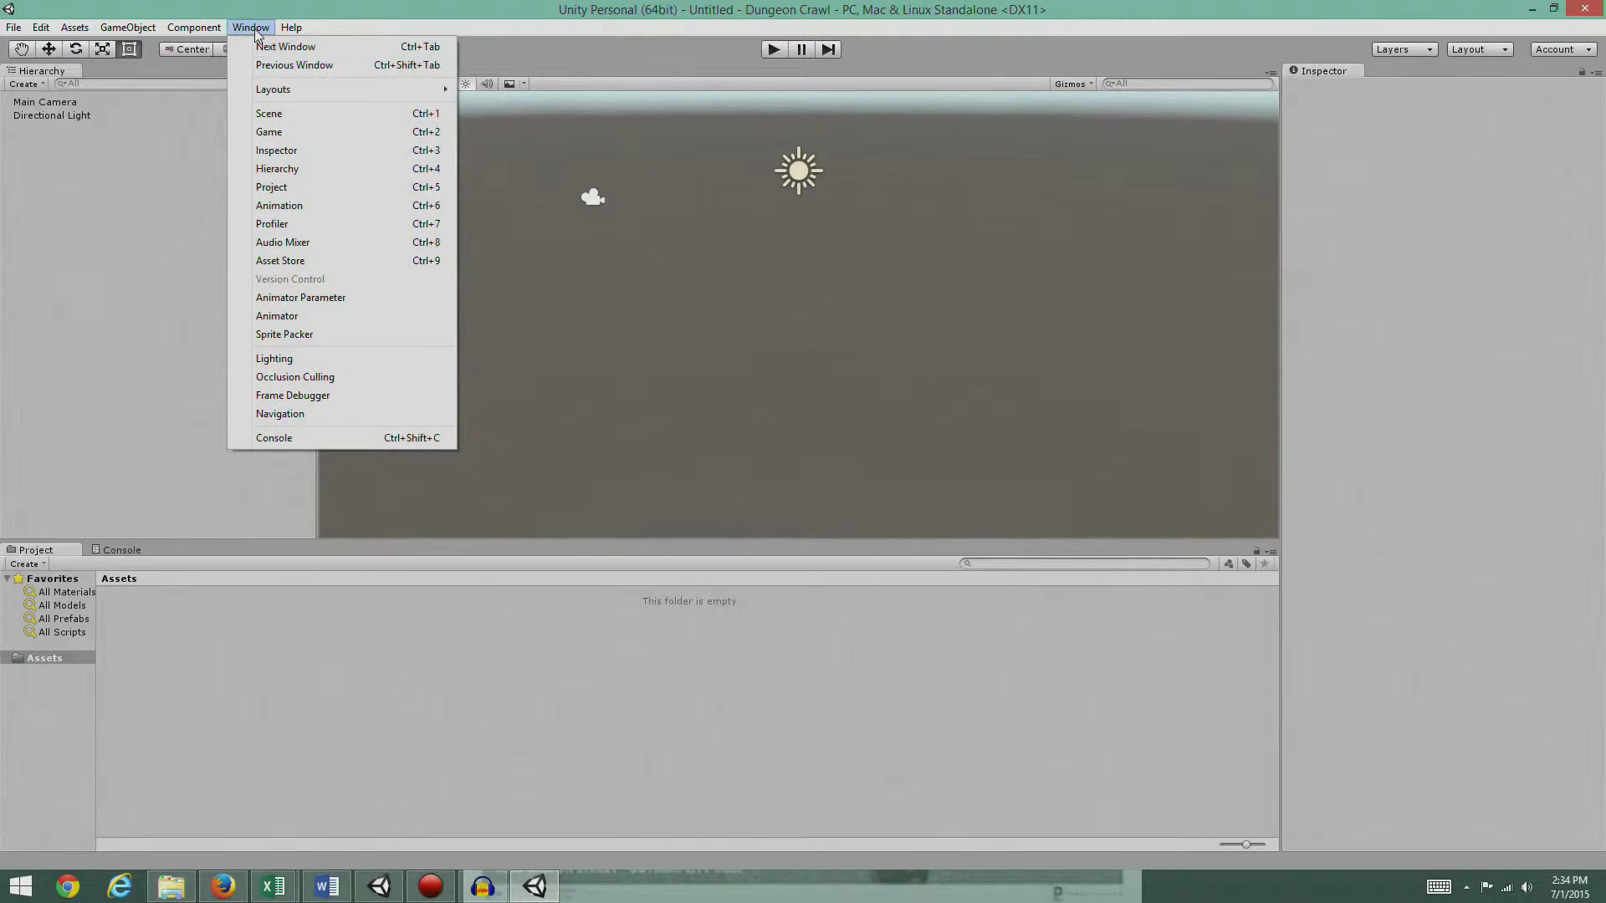
{"action": "mouse_move", "coordinate": [272, 90]}
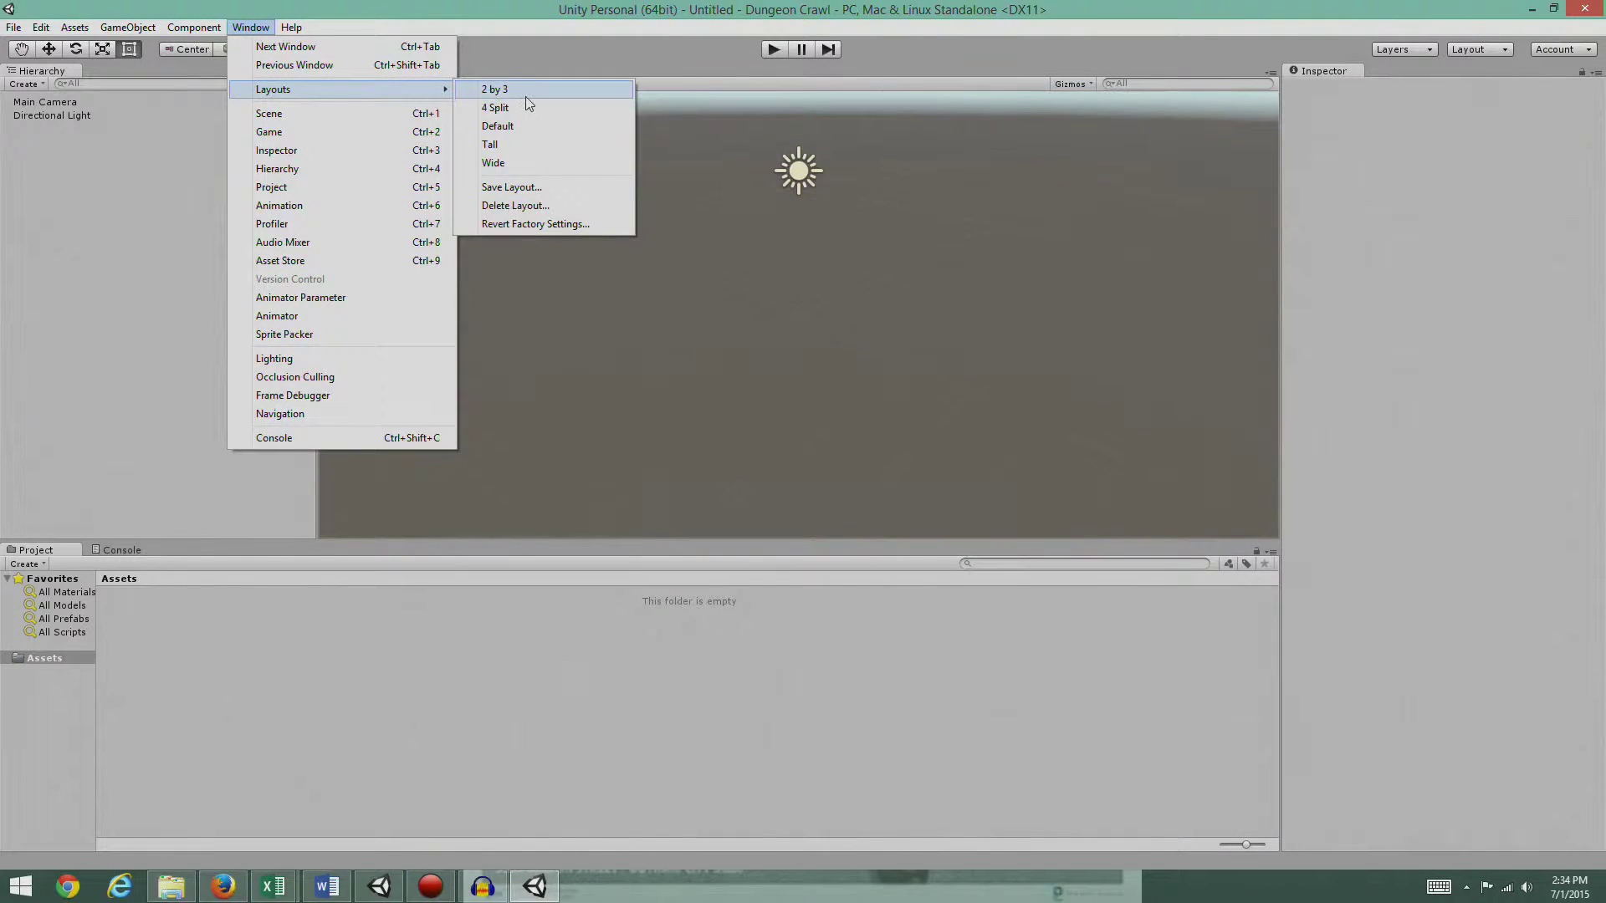
{"action": "left_click", "coordinate": [516, 163]}
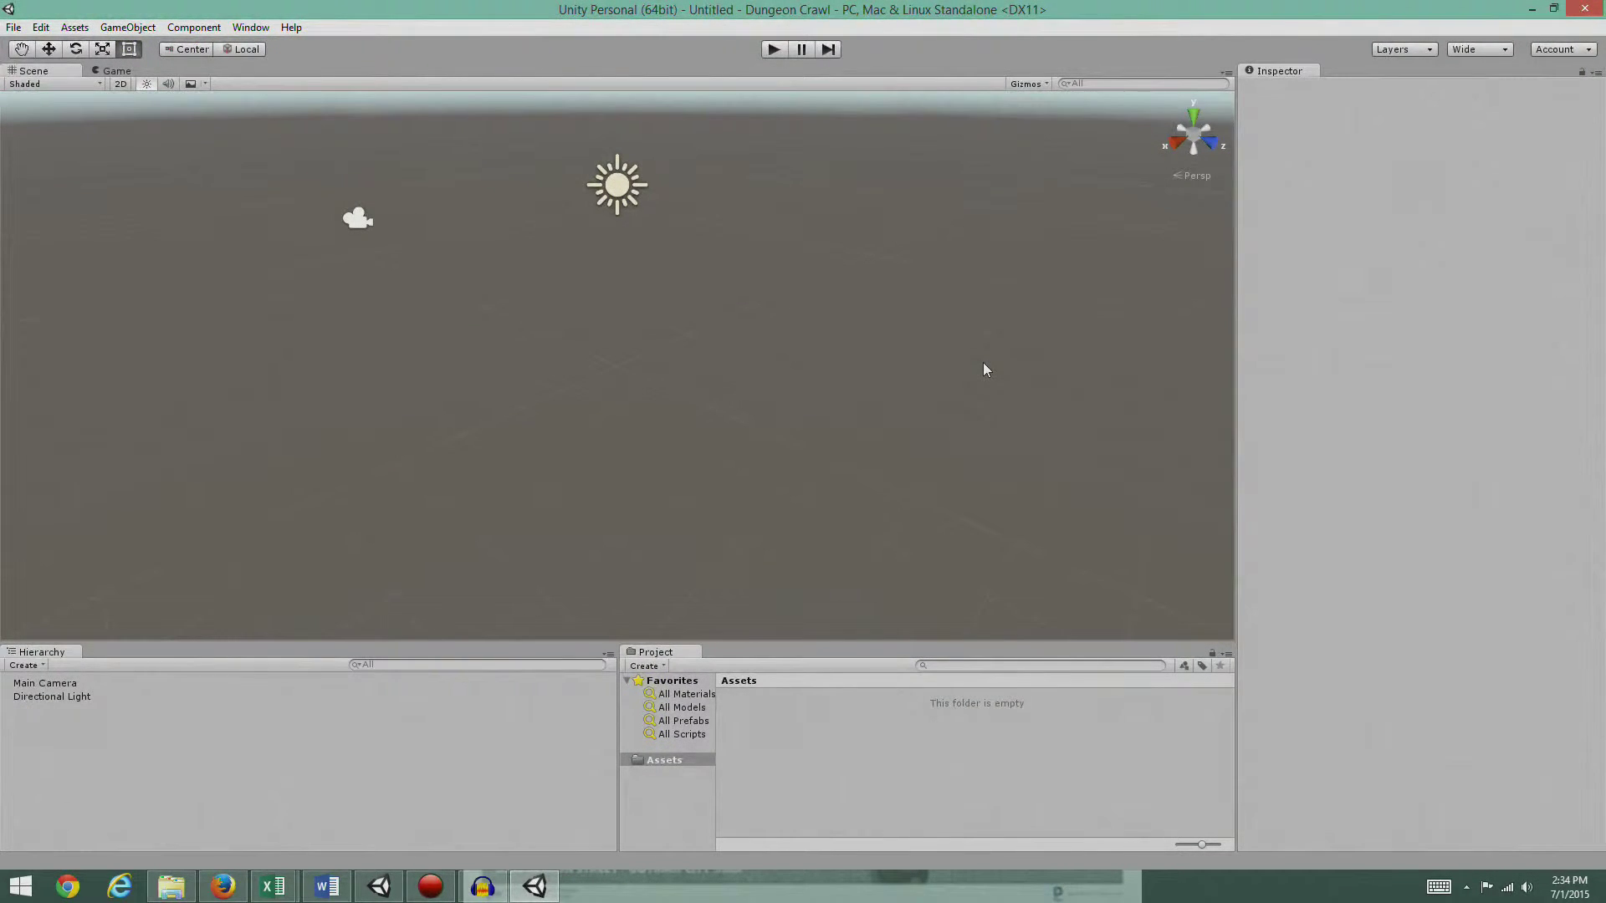
{"action": "left_click", "coordinate": [249, 27]}
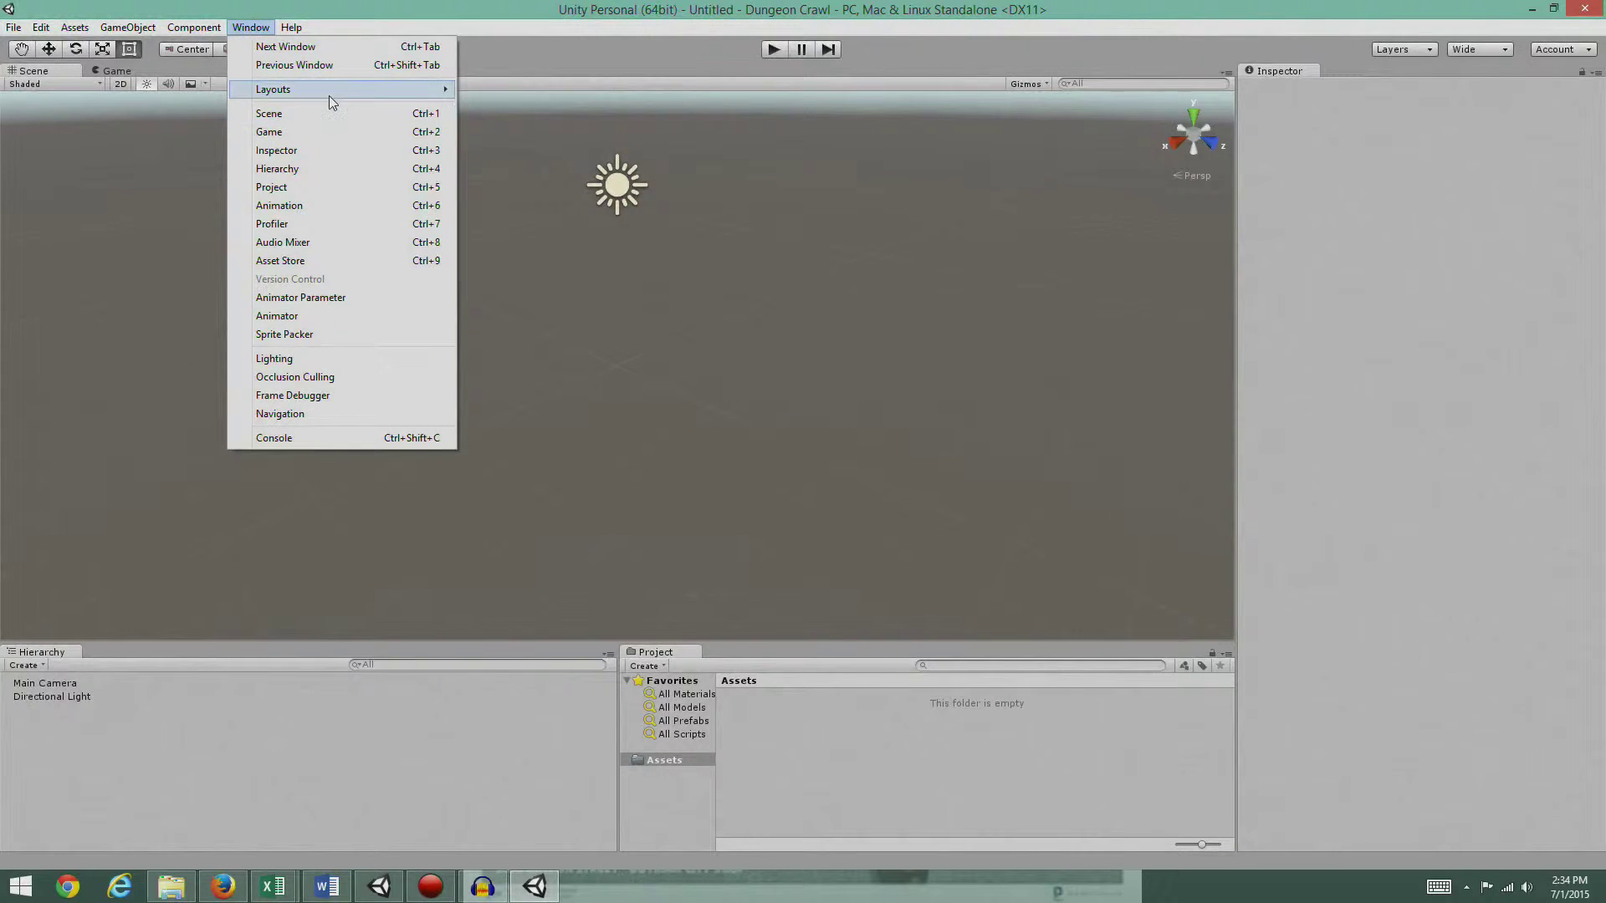
{"action": "mouse_move", "coordinate": [339, 90]}
{"action": "left_click", "coordinate": [570, 94]}
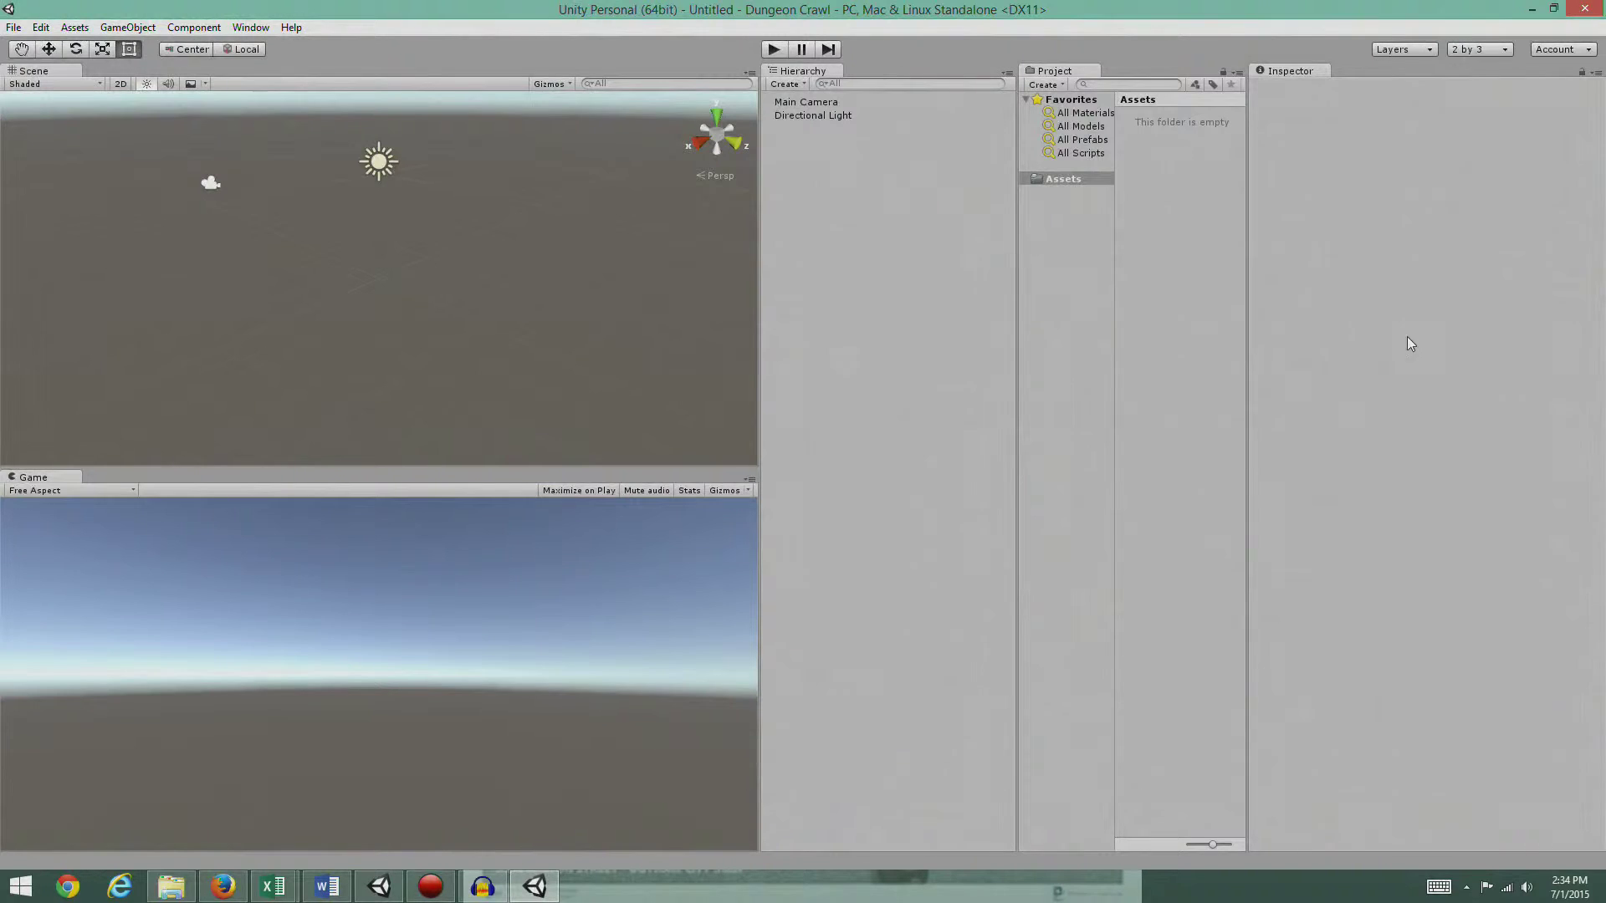
Step: Dock and enlarge the Hierarchy below a wider Project panel, and widen Scene and Game views
{"action": "left_click_drag", "start_coordinate": [1247, 400], "coordinate": [1418, 400]}
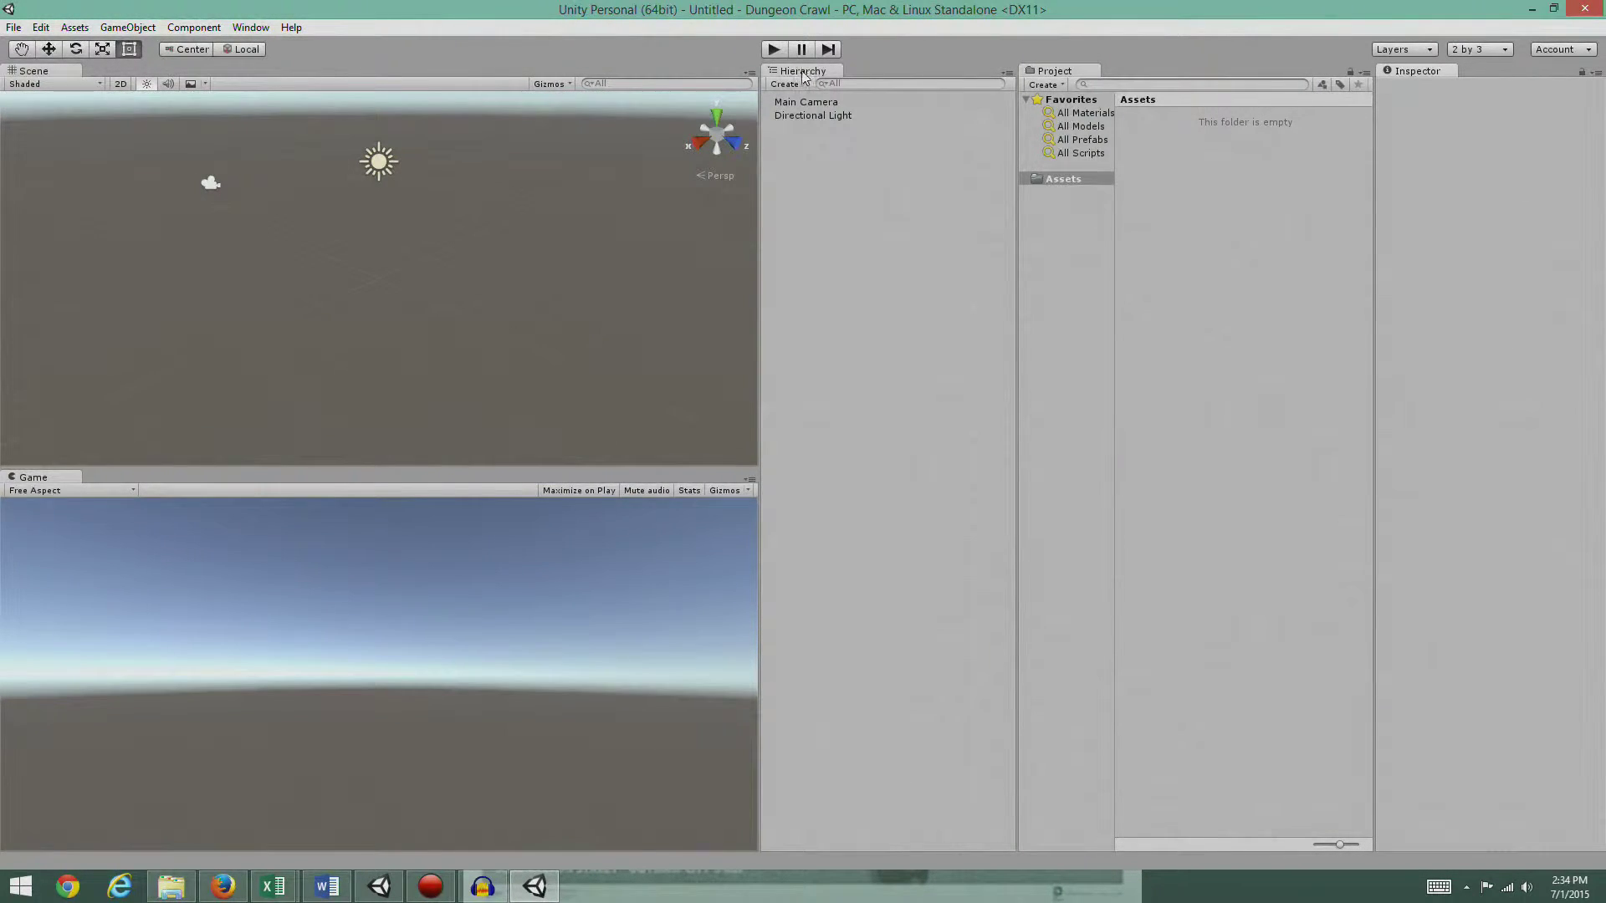
{"action": "left_click_drag", "start_coordinate": [803, 76], "coordinate": [1217, 716]}
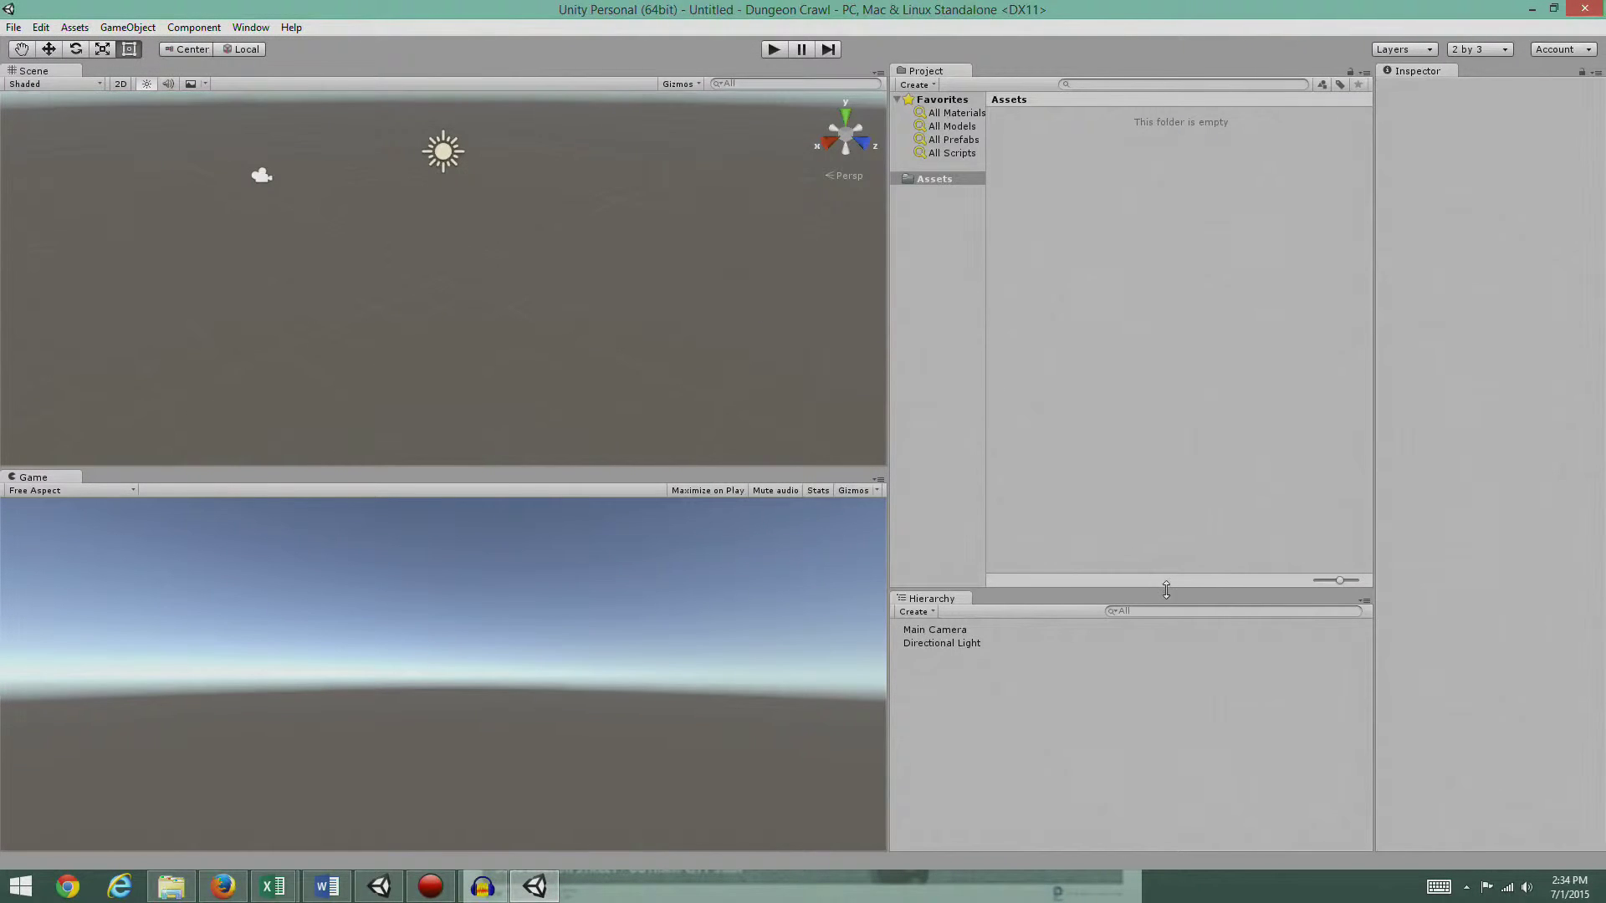
{"action": "left_click_drag", "start_coordinate": [1167, 581], "coordinate": [1169, 496]}
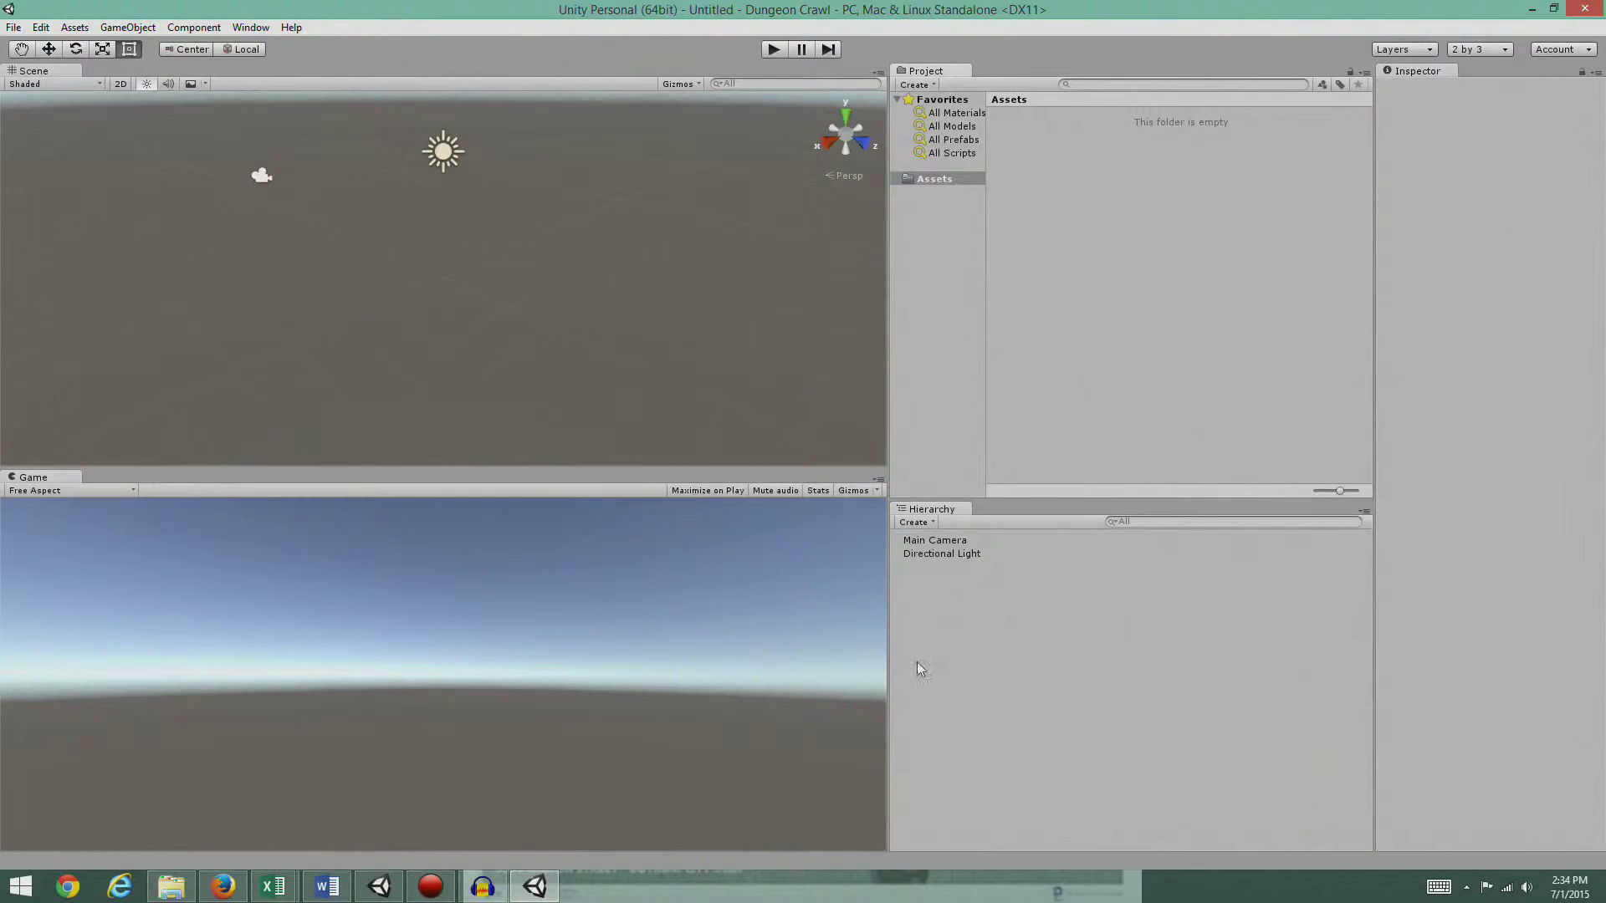
{"action": "left_click_drag", "start_coordinate": [888, 436], "coordinate": [1014, 435]}
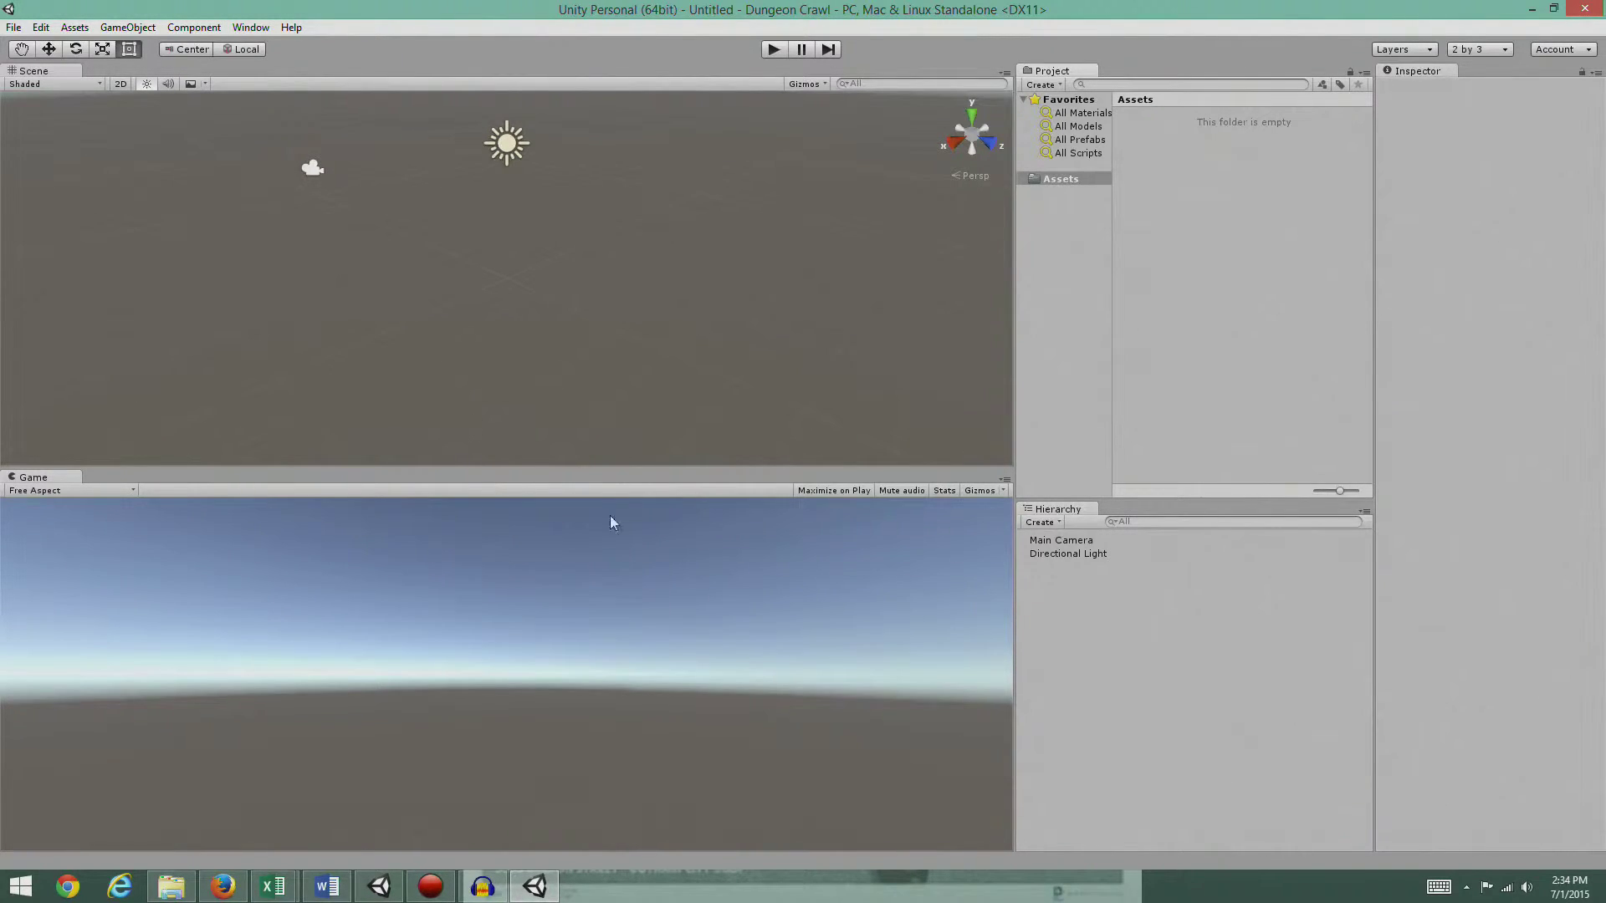
{"action": "left_click", "coordinate": [1062, 541]}
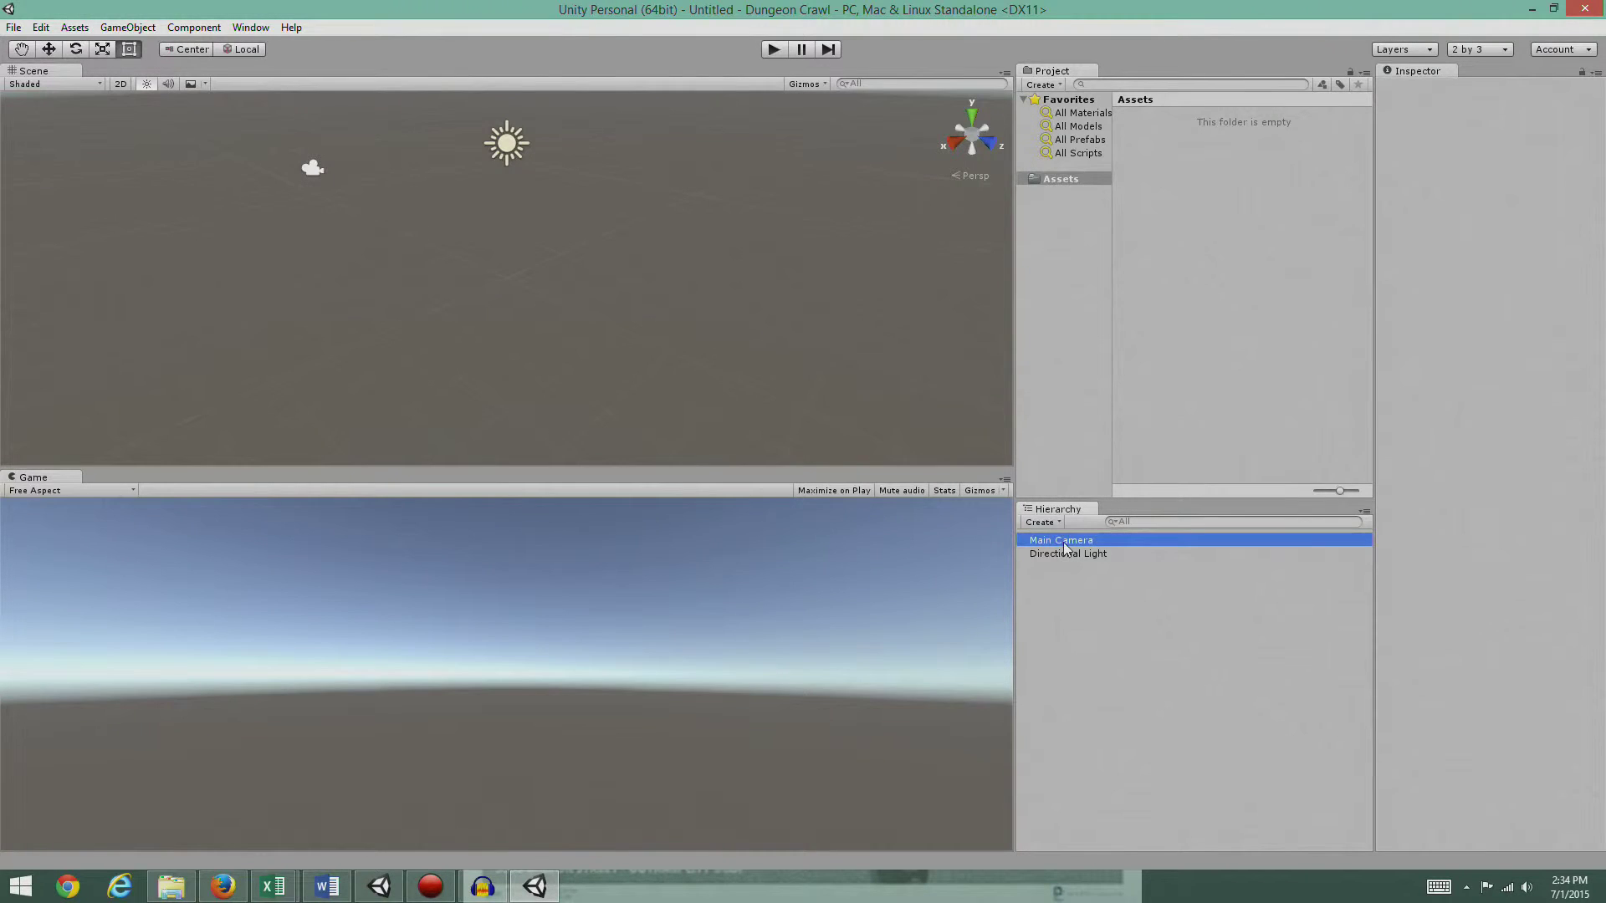
{"action": "left_click", "coordinate": [1061, 554]}
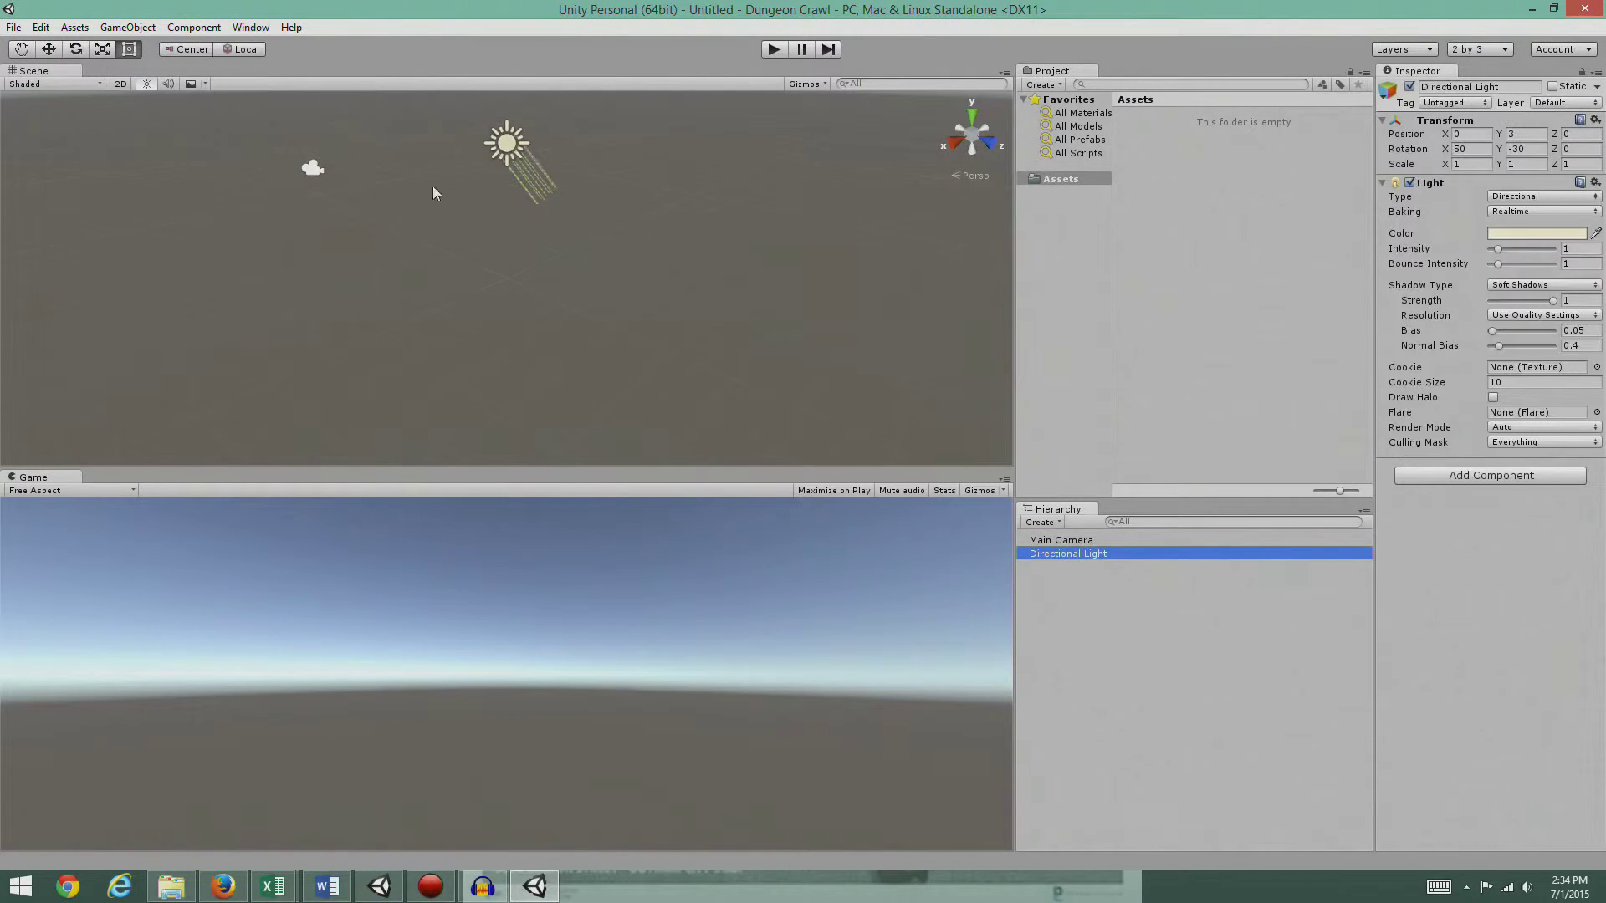
{"action": "scroll", "coordinate": [516, 246], "scroll_direction": "down", "scroll_amount": 2}
{"action": "scroll", "coordinate": [516, 246], "scroll_direction": "down", "scroll_amount": 2}
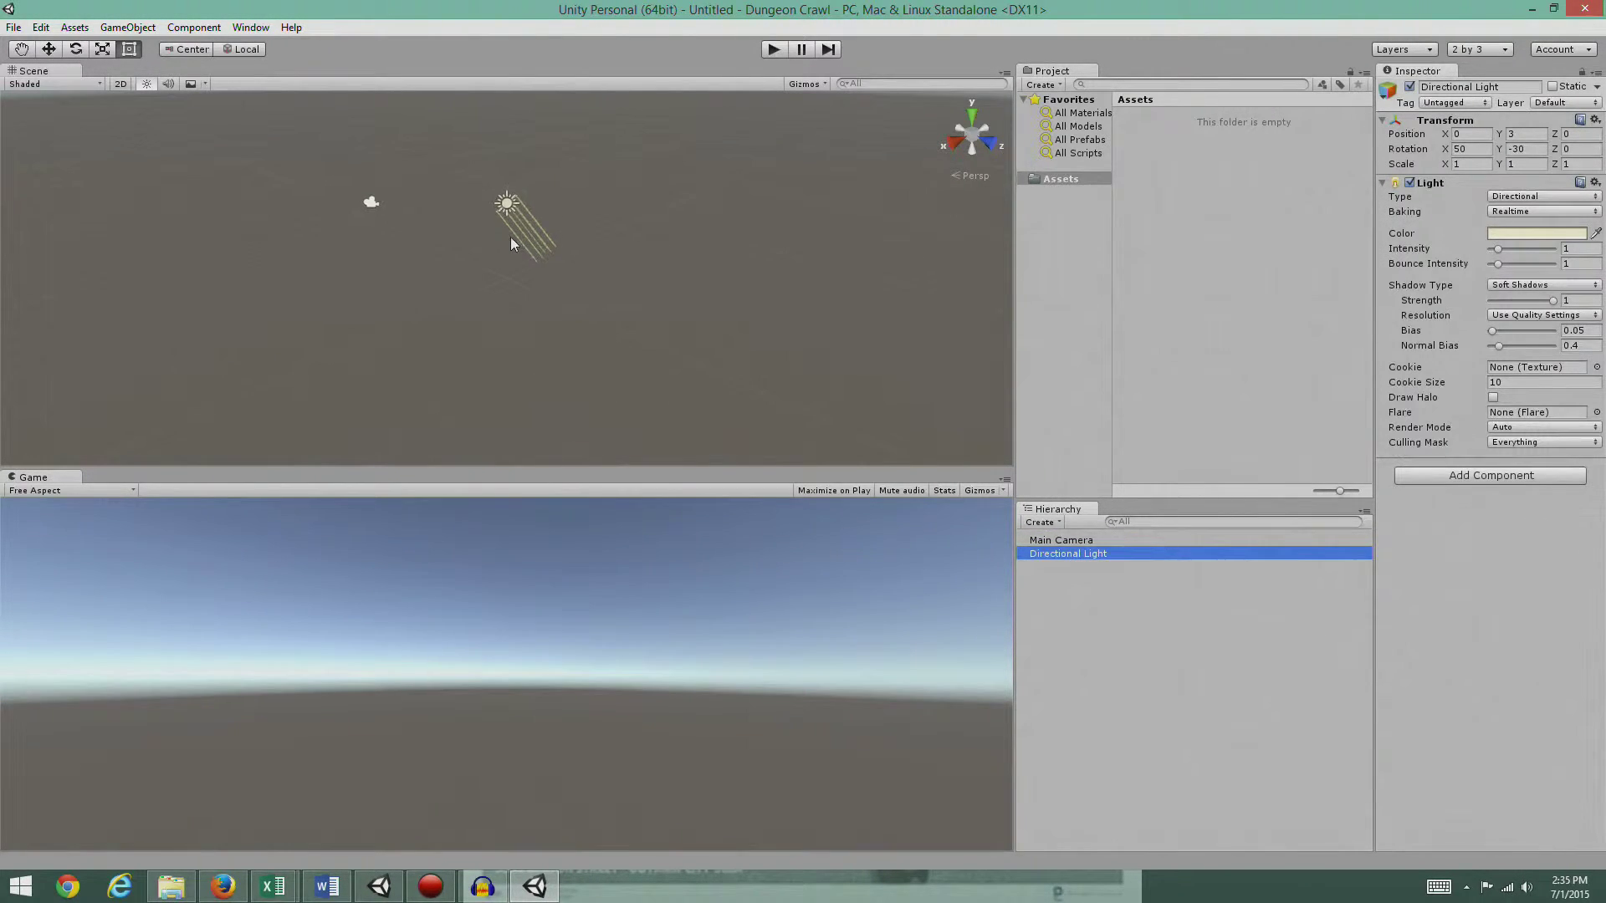
{"action": "middle_click_drag", "start_coordinate": [521, 182], "coordinate": [611, 224]}
{"action": "left_click_drag", "start_coordinate": [527, 296], "coordinate": [640, 299]}
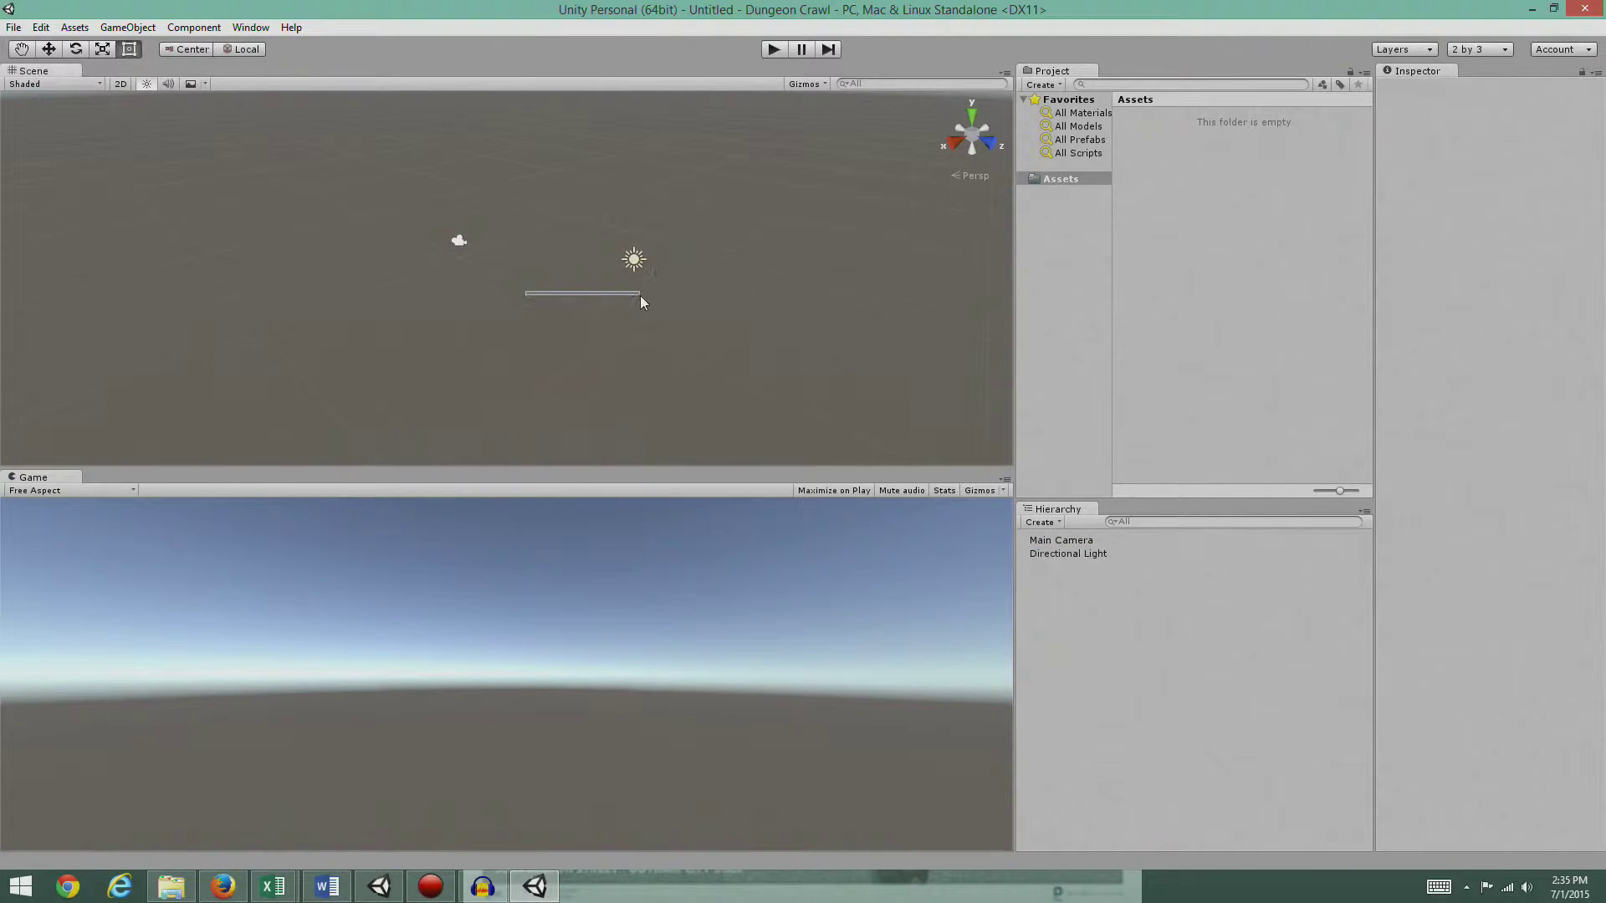
{"action": "left_click", "coordinate": [775, 49]}
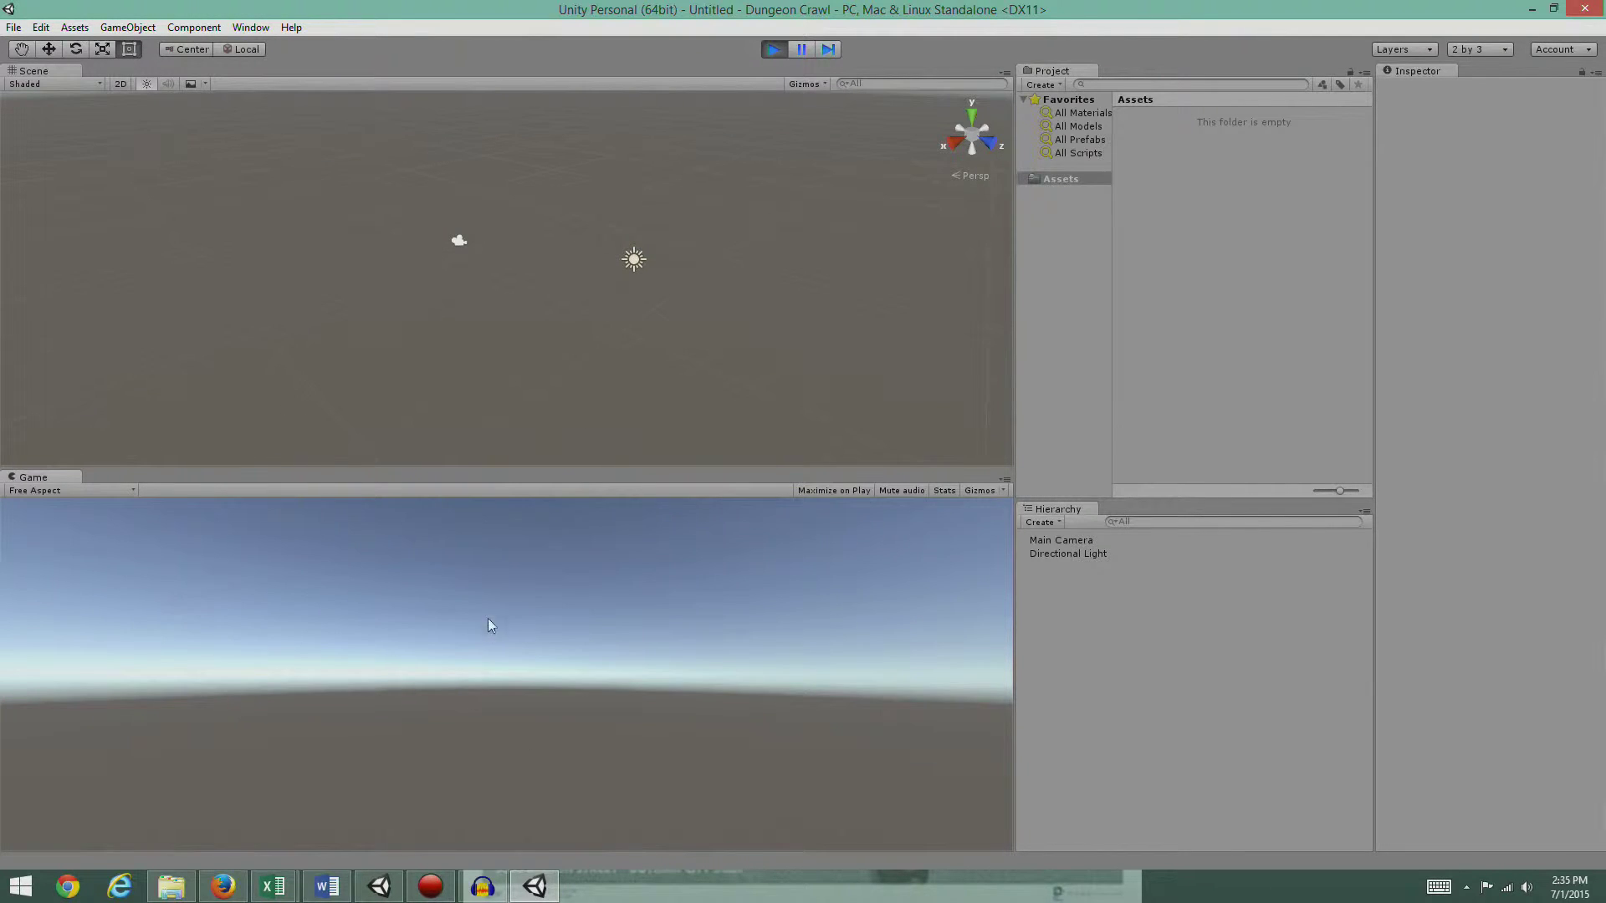
{"action": "left_click", "coordinate": [773, 50]}
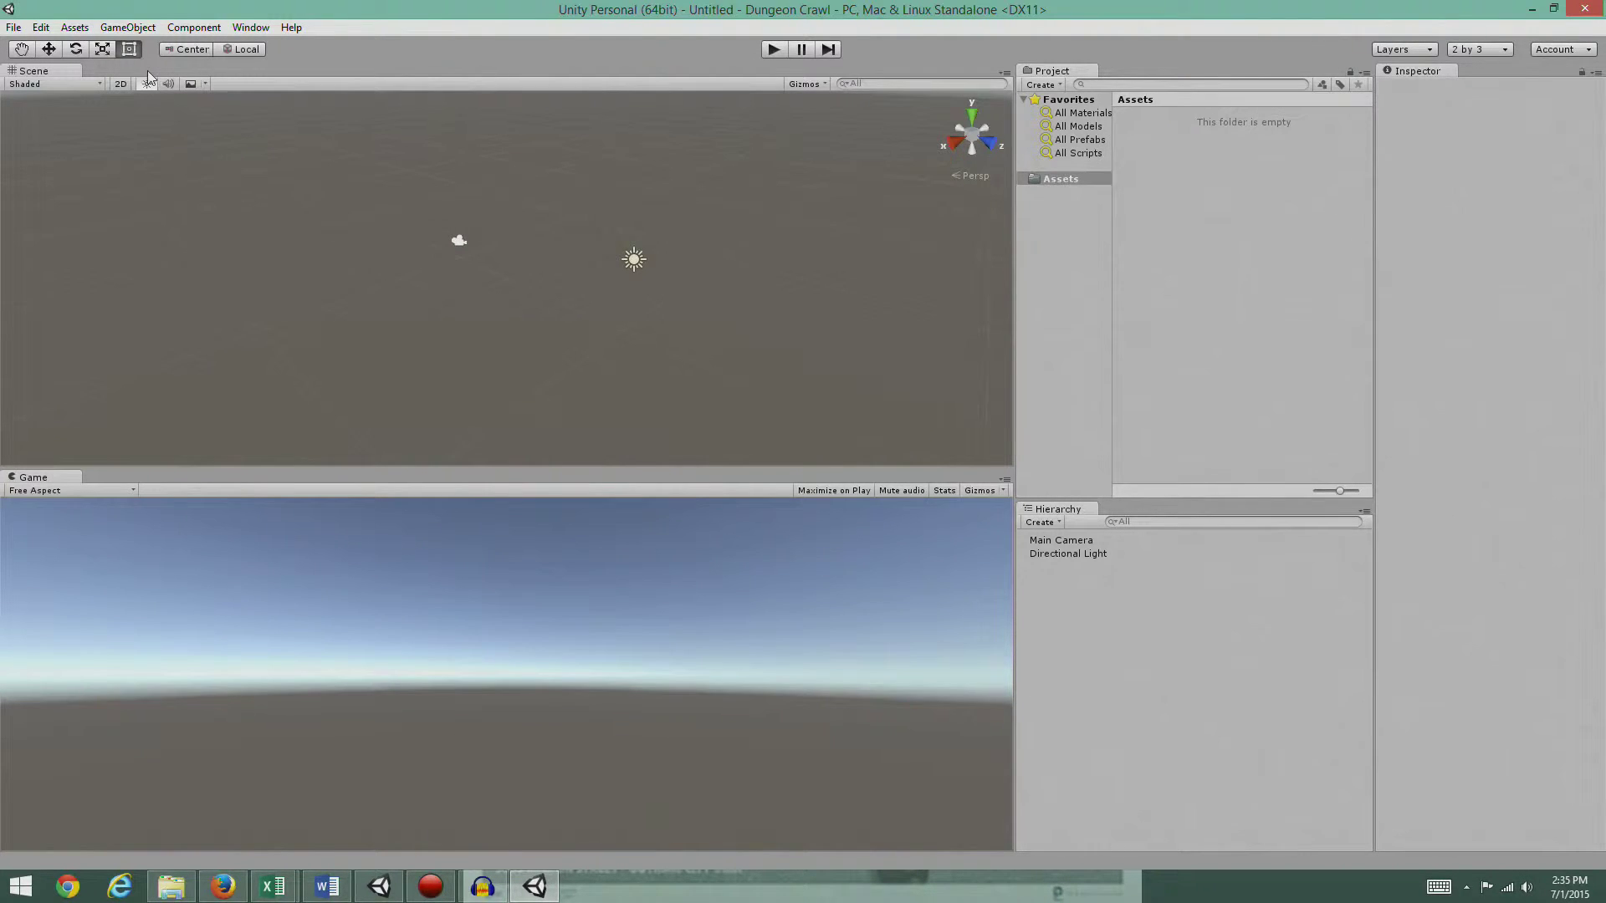
{"action": "left_click", "coordinate": [40, 27]}
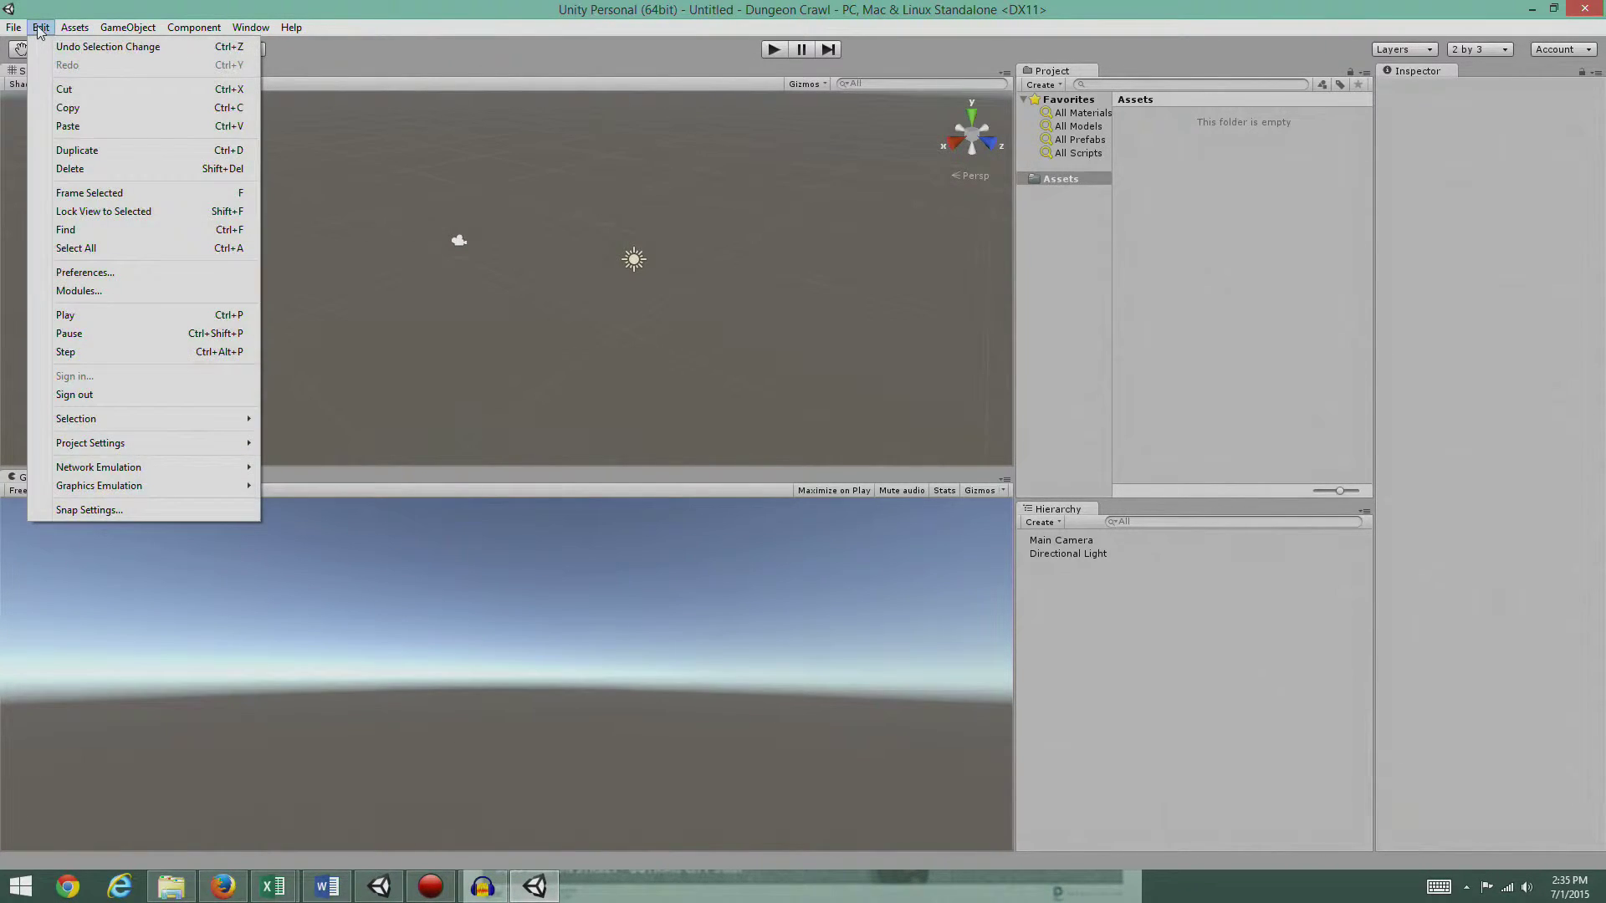
Step: Set the External Script Editor preference to MonoDevelop (built-in)
{"action": "left_click", "coordinate": [76, 272]}
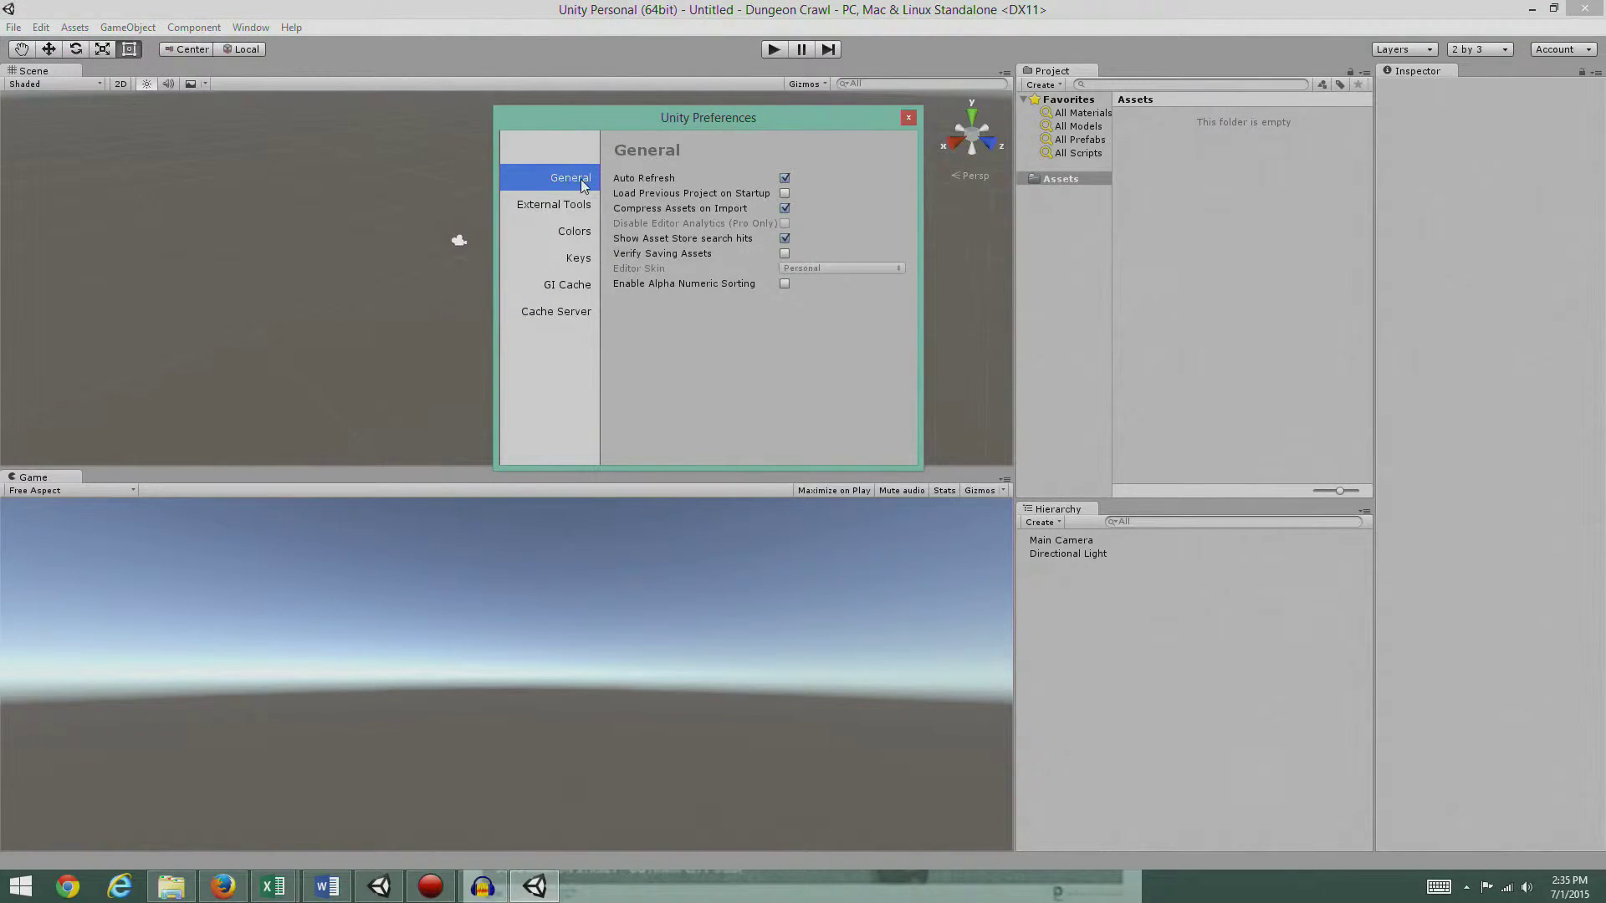
{"action": "left_click", "coordinate": [555, 207]}
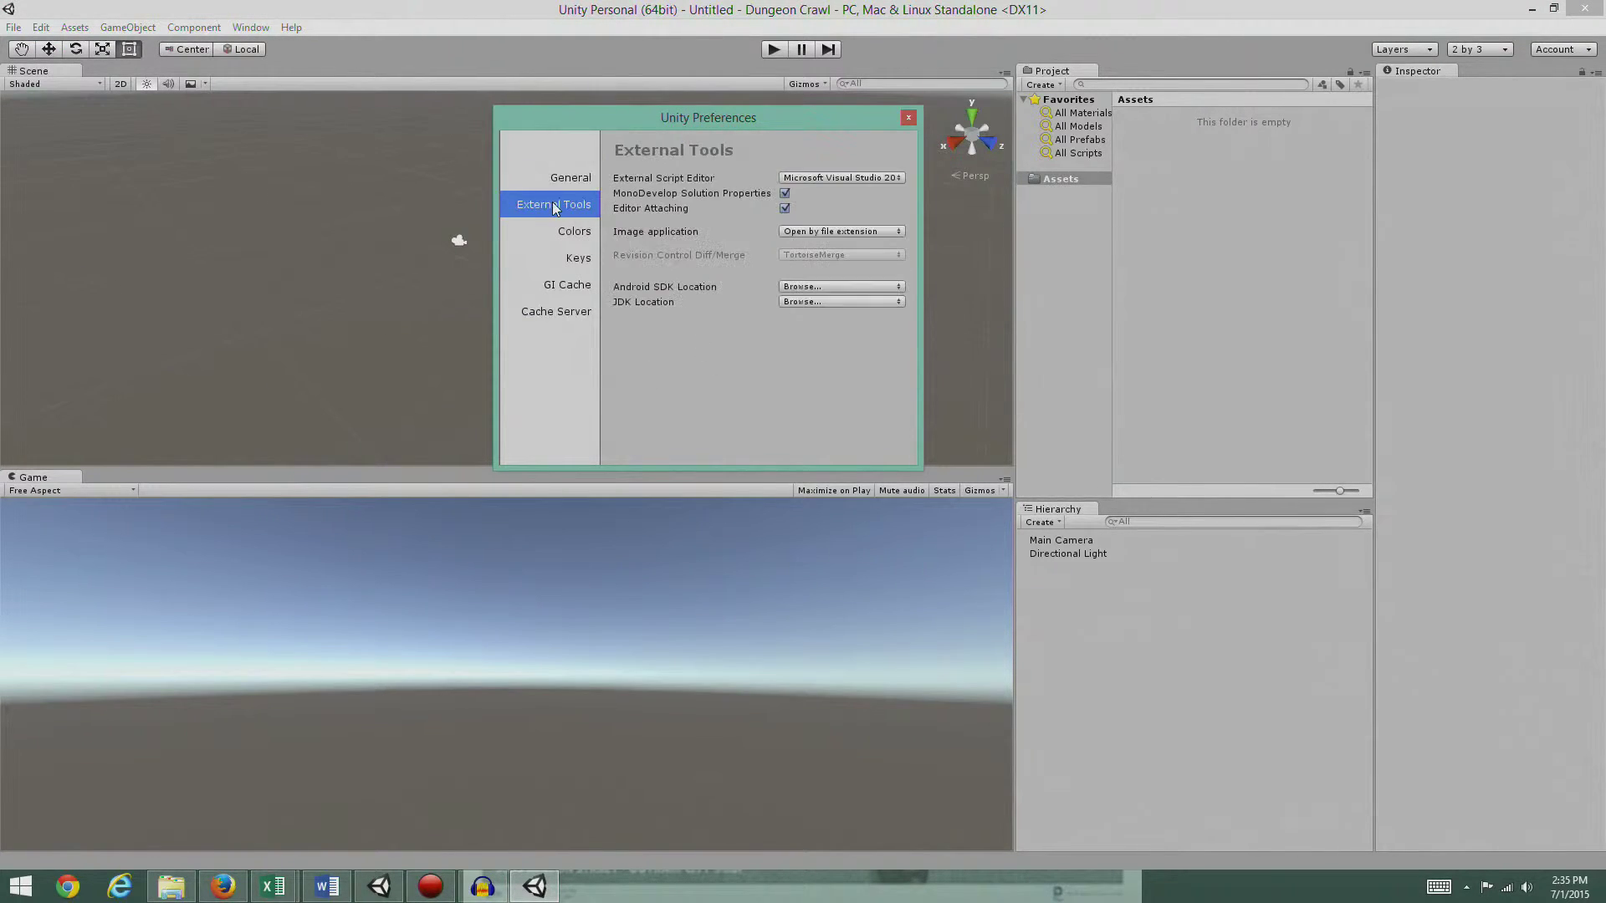
{"action": "left_click", "coordinate": [900, 179]}
{"action": "left_click", "coordinate": [862, 195]}
{"action": "left_click", "coordinate": [909, 118]}
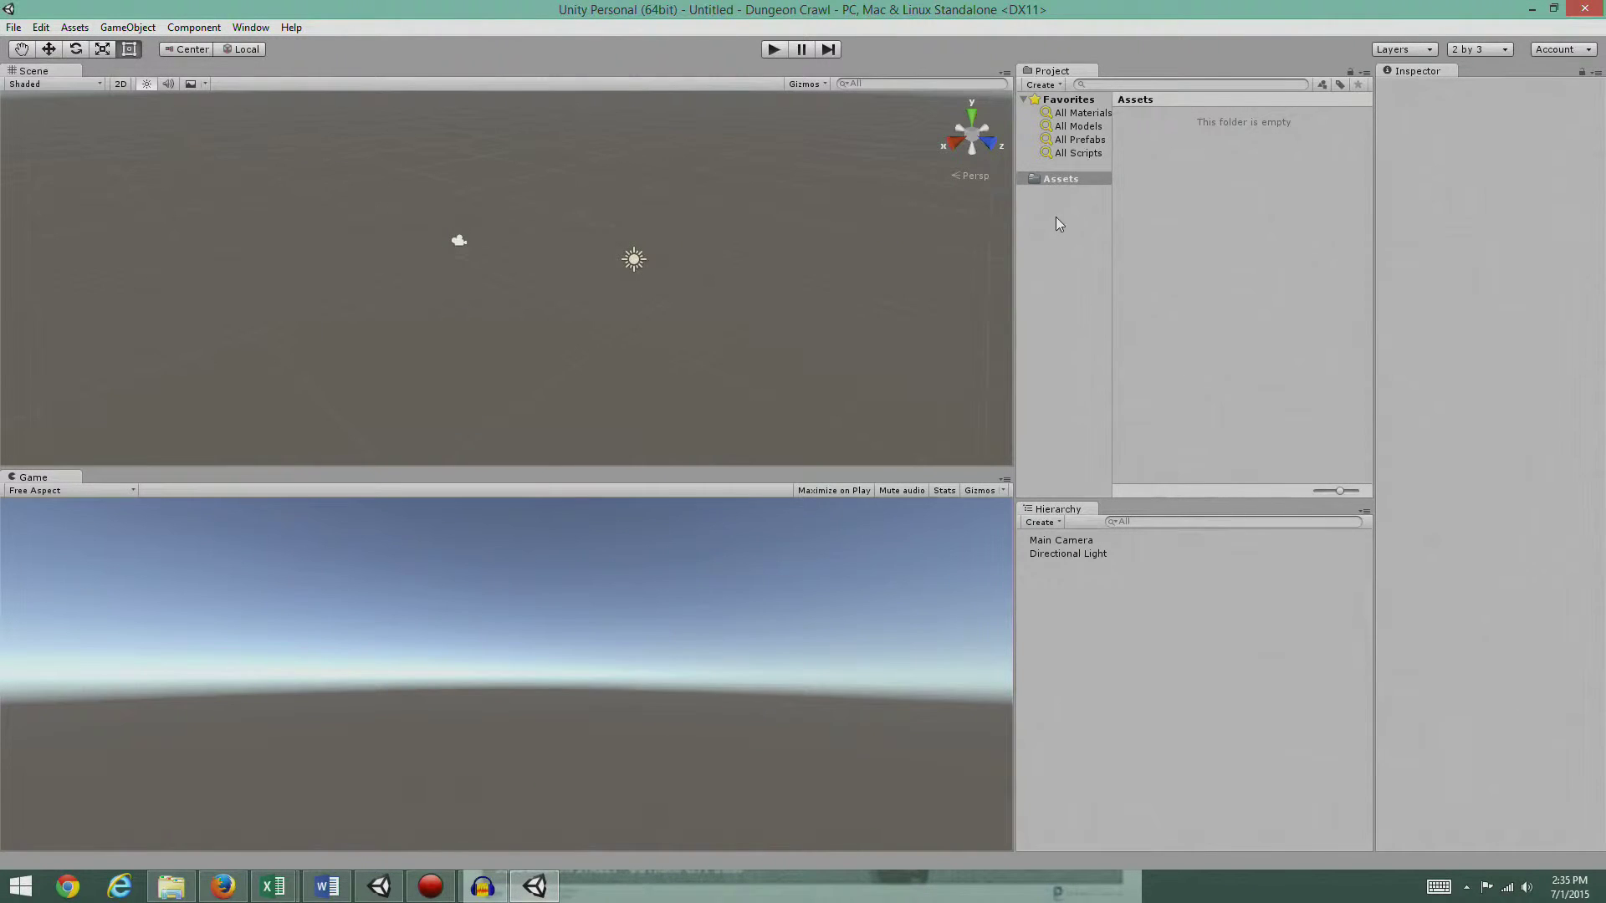
Step: Create a C# script in Assets, keeping the default name NewBehaviourScript
{"action": "left_click", "coordinate": [1057, 86]}
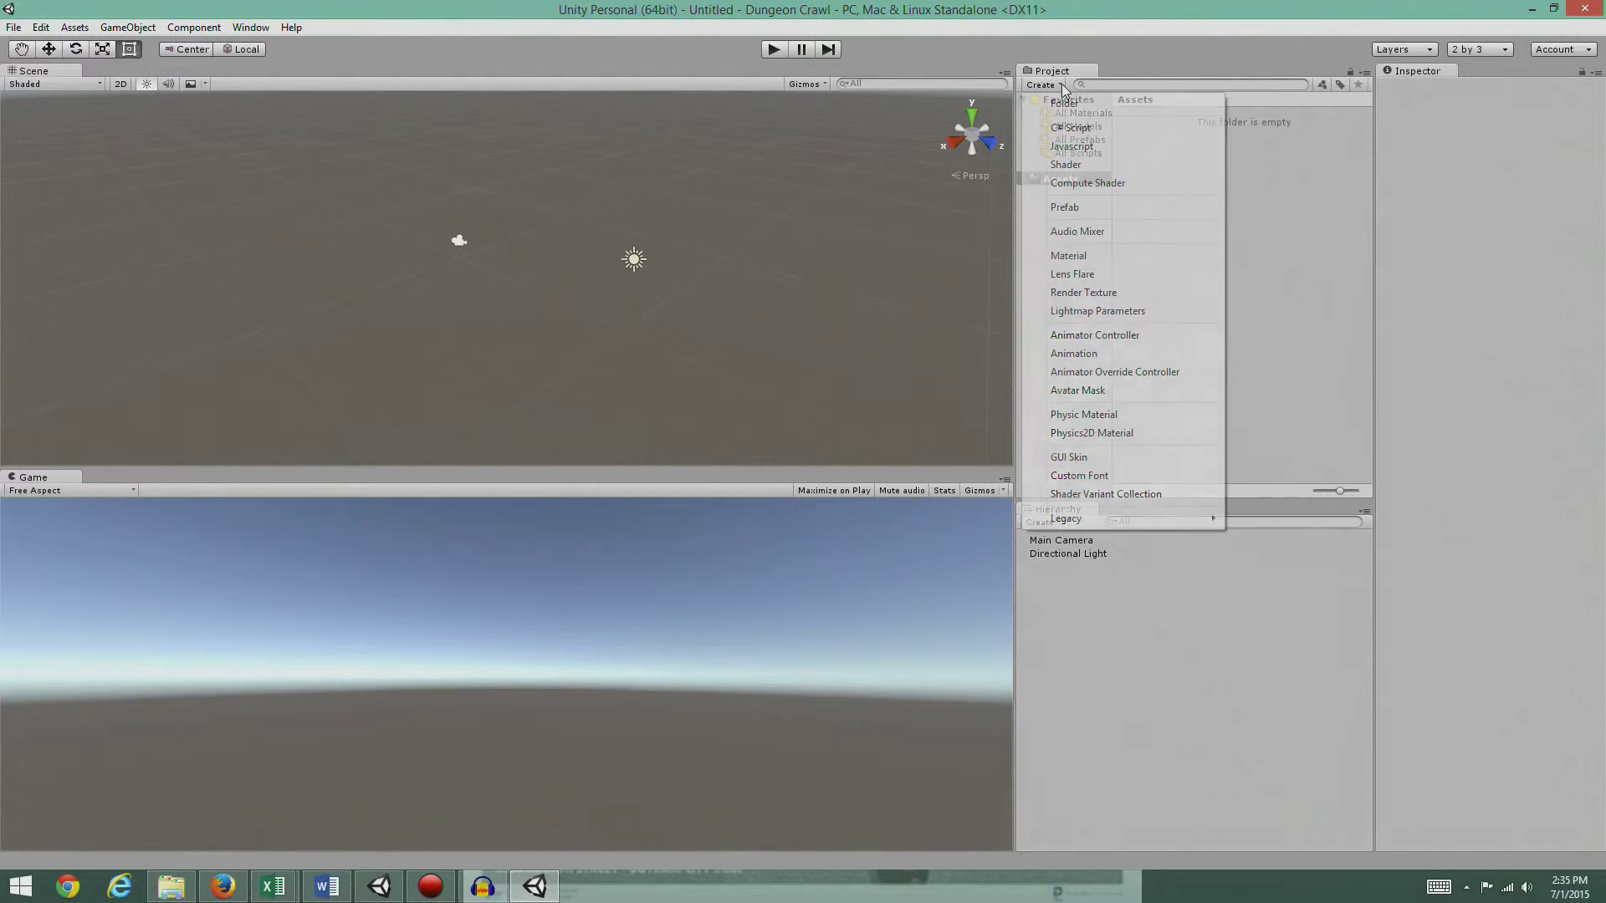
{"action": "left_click", "coordinate": [1062, 128]}
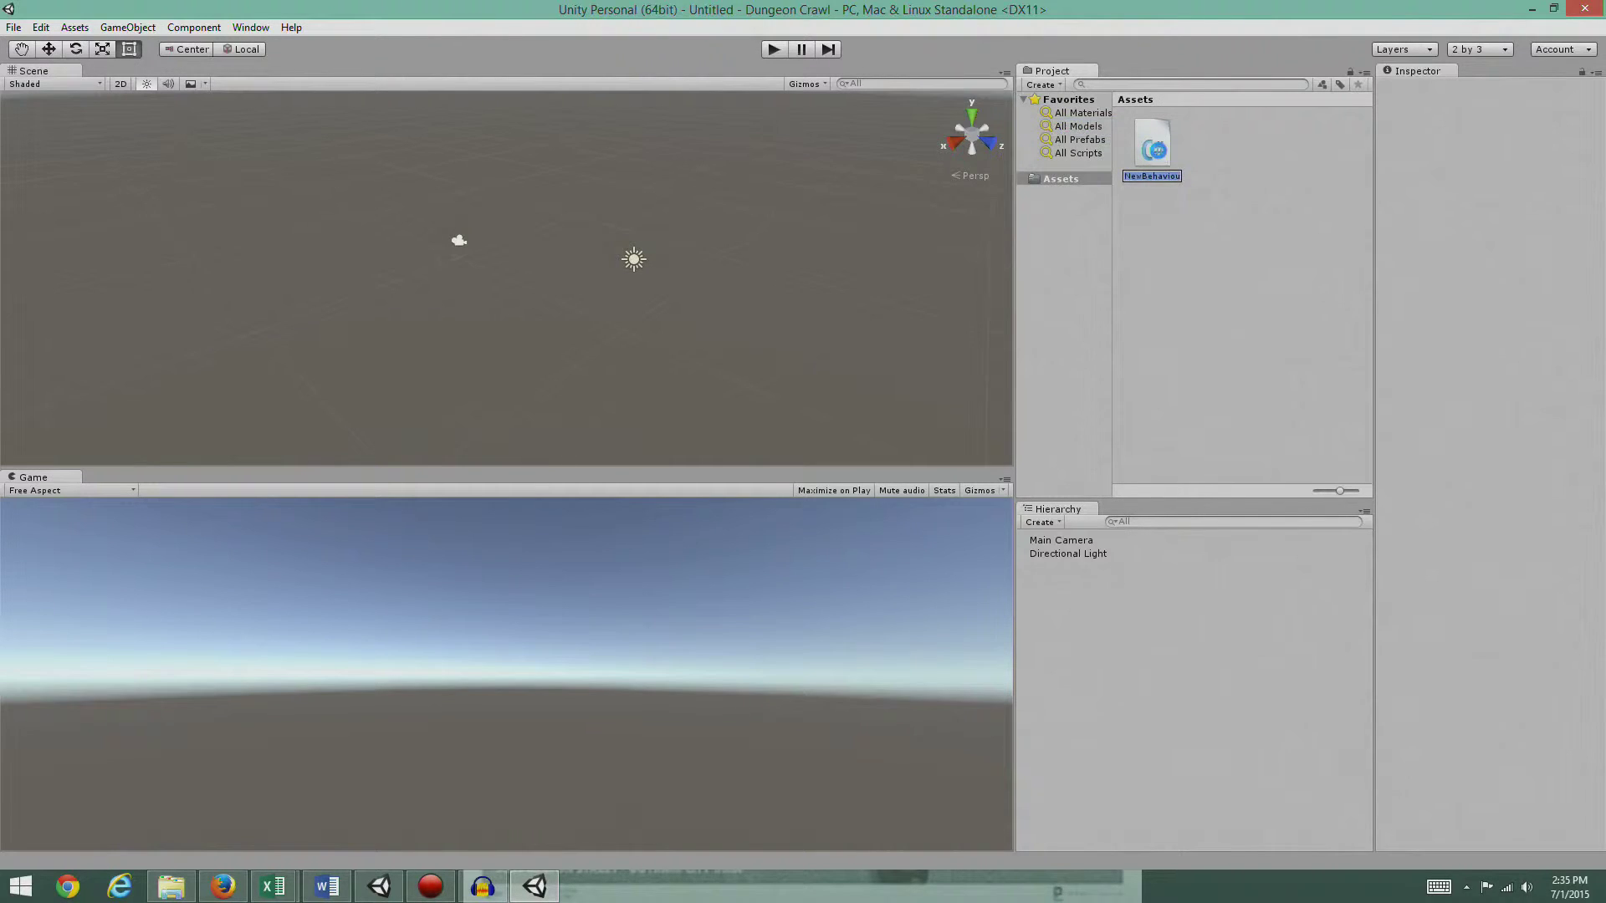
{"action": "key", "text": "Return"}
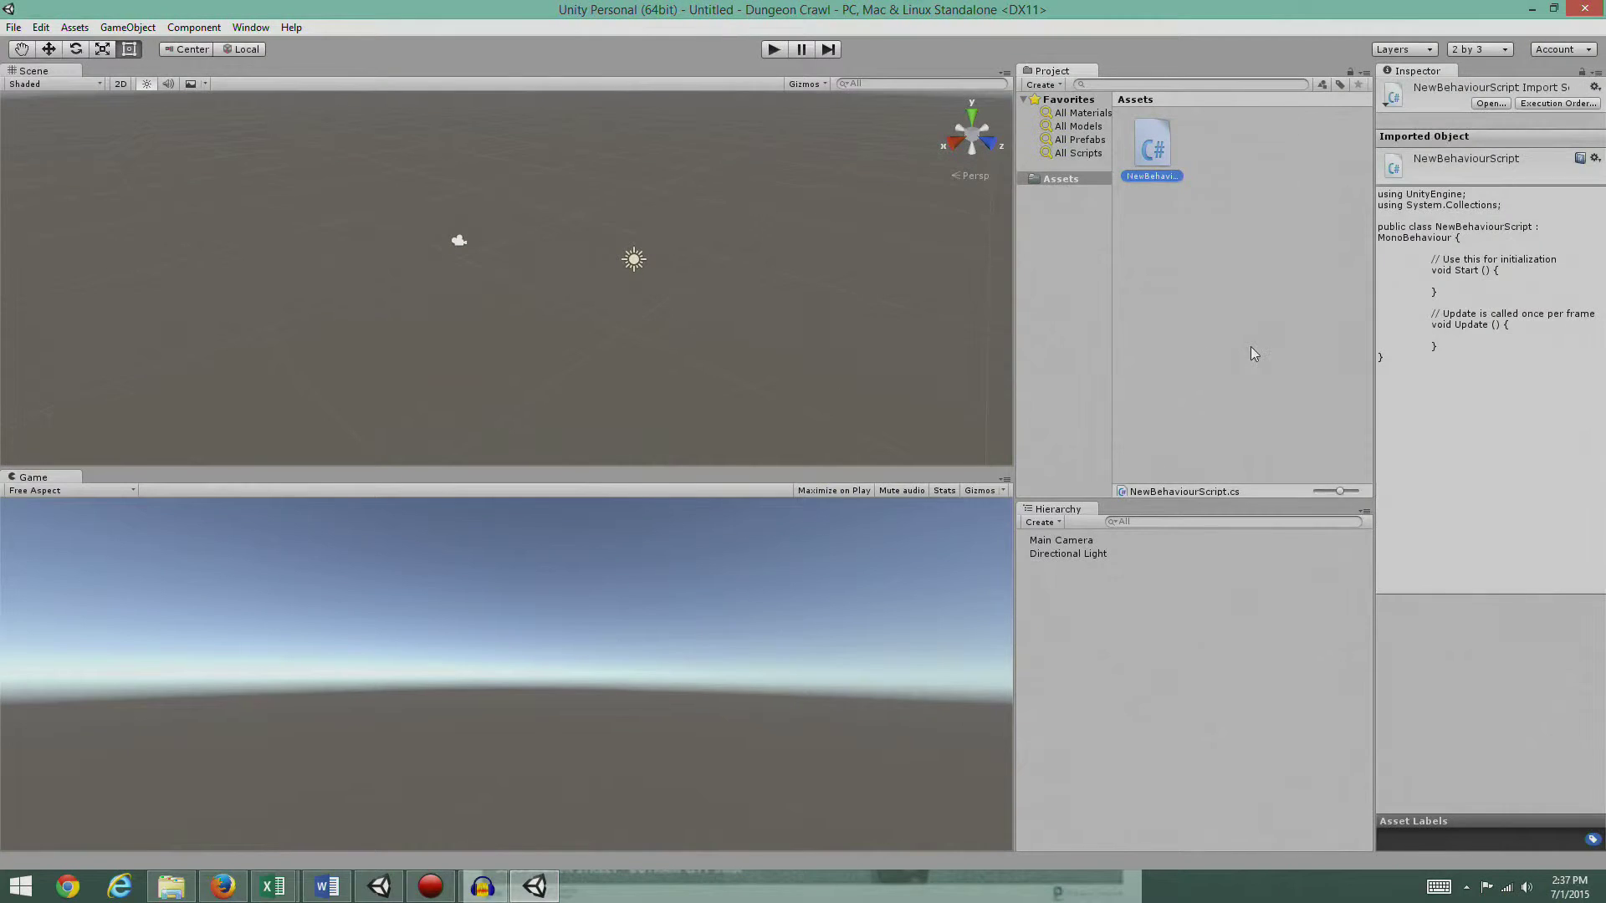
Step: Return to the Unity editor after viewing NewBehaviourScript.cs in MonoDevelop
{"action": "left_click", "coordinate": [1254, 354]}
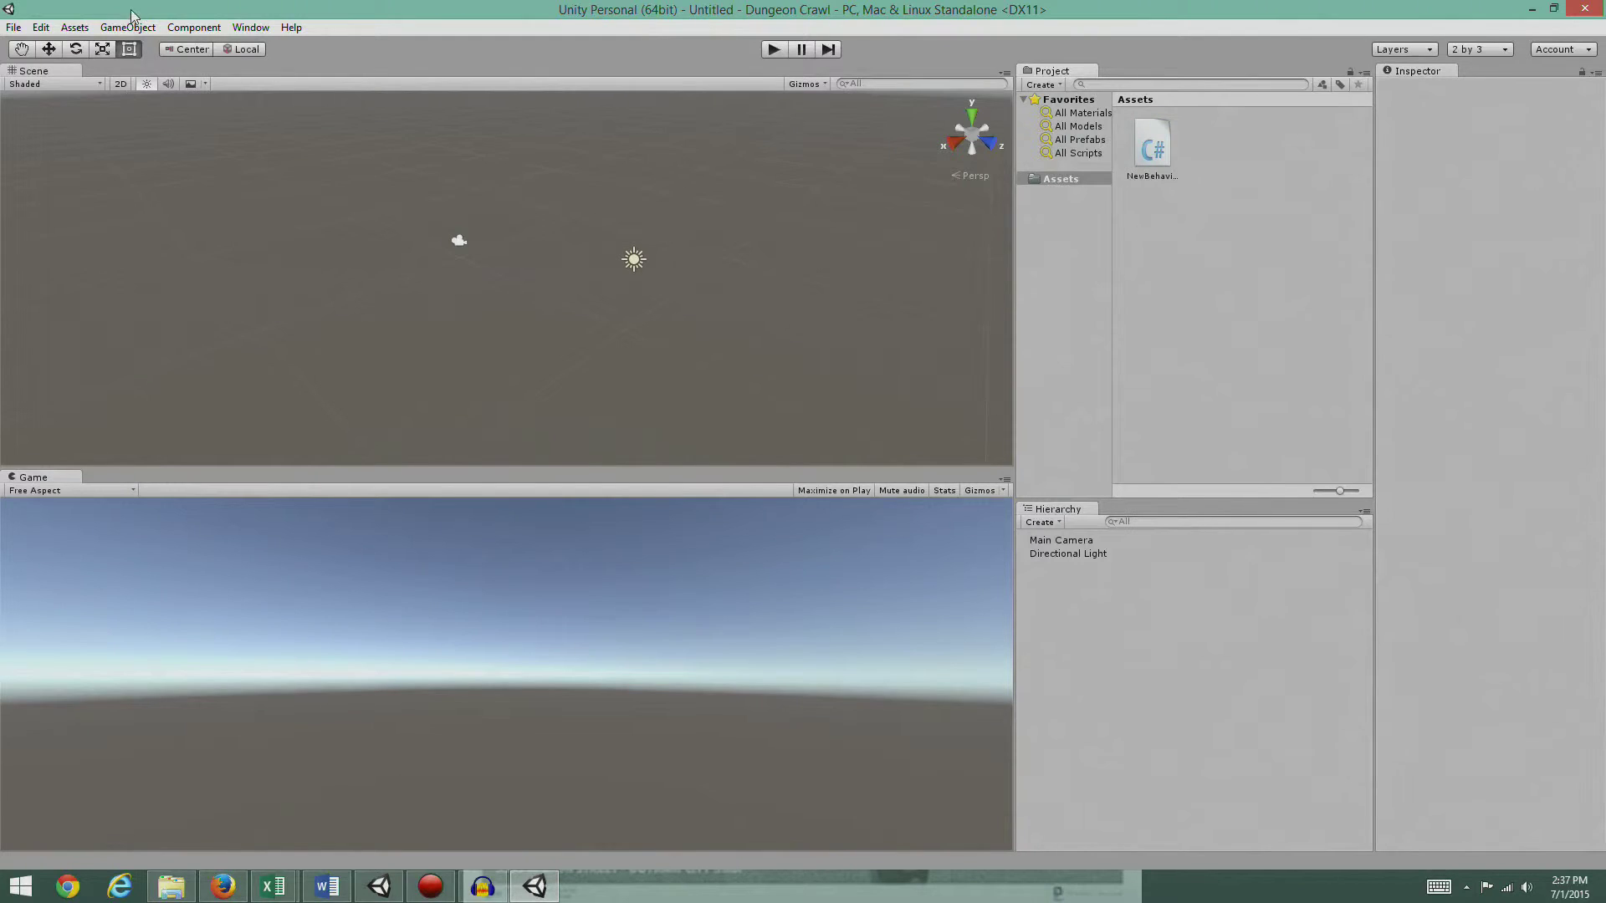
Step: Change the External Script Editor preference to Microsoft Visual Studio 2013
{"action": "left_click", "coordinate": [40, 28]}
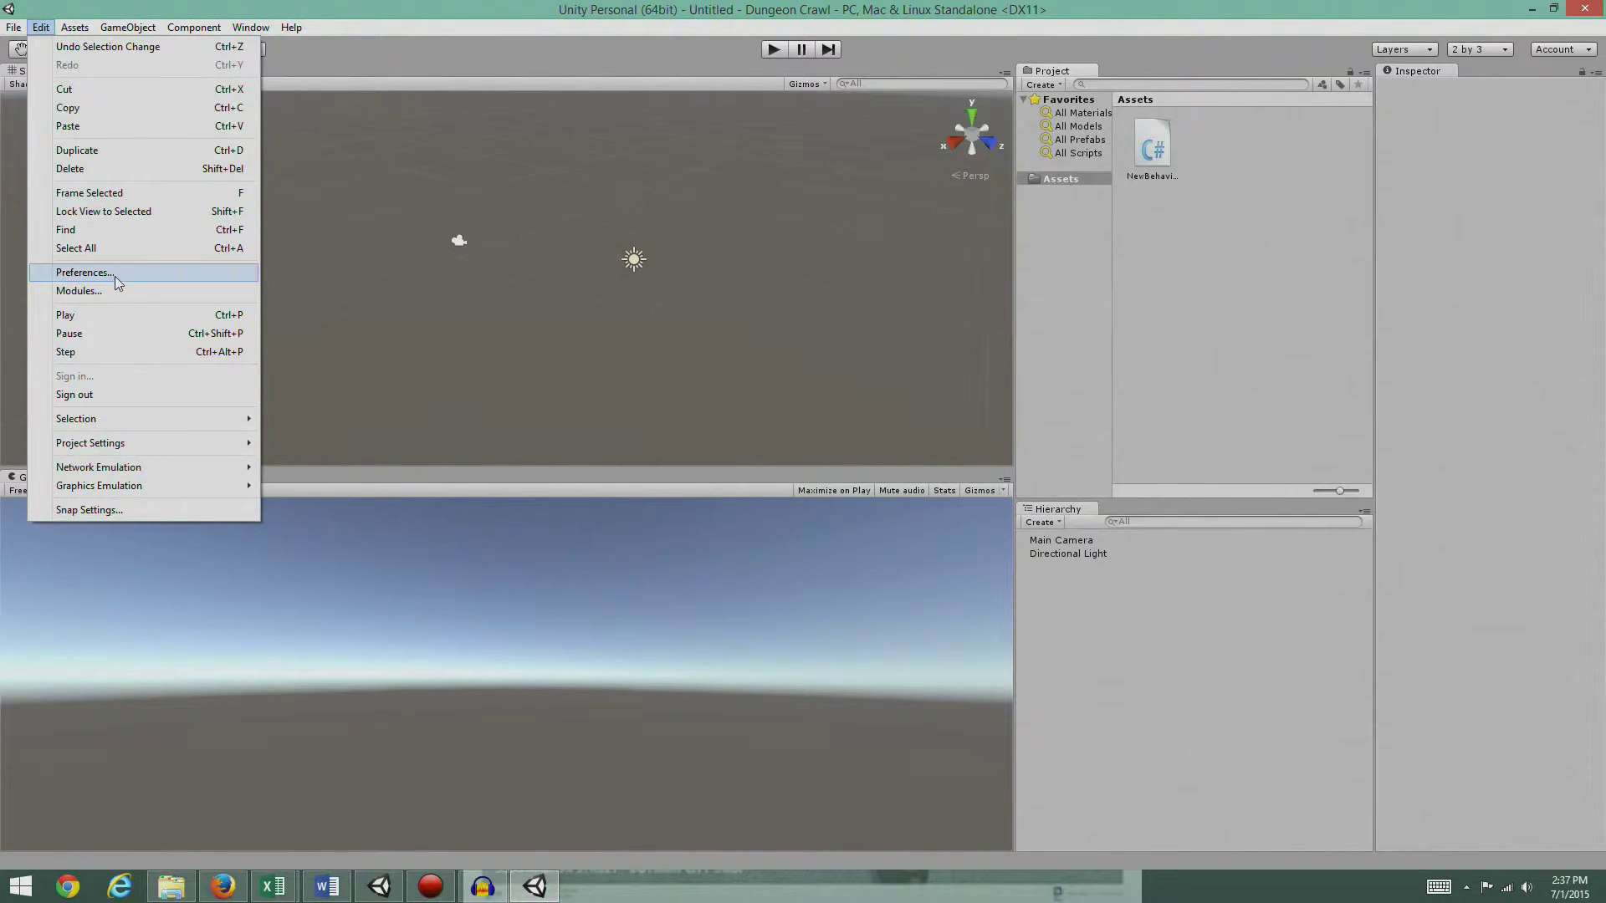
{"action": "left_click", "coordinate": [116, 283]}
{"action": "left_click", "coordinate": [560, 208]}
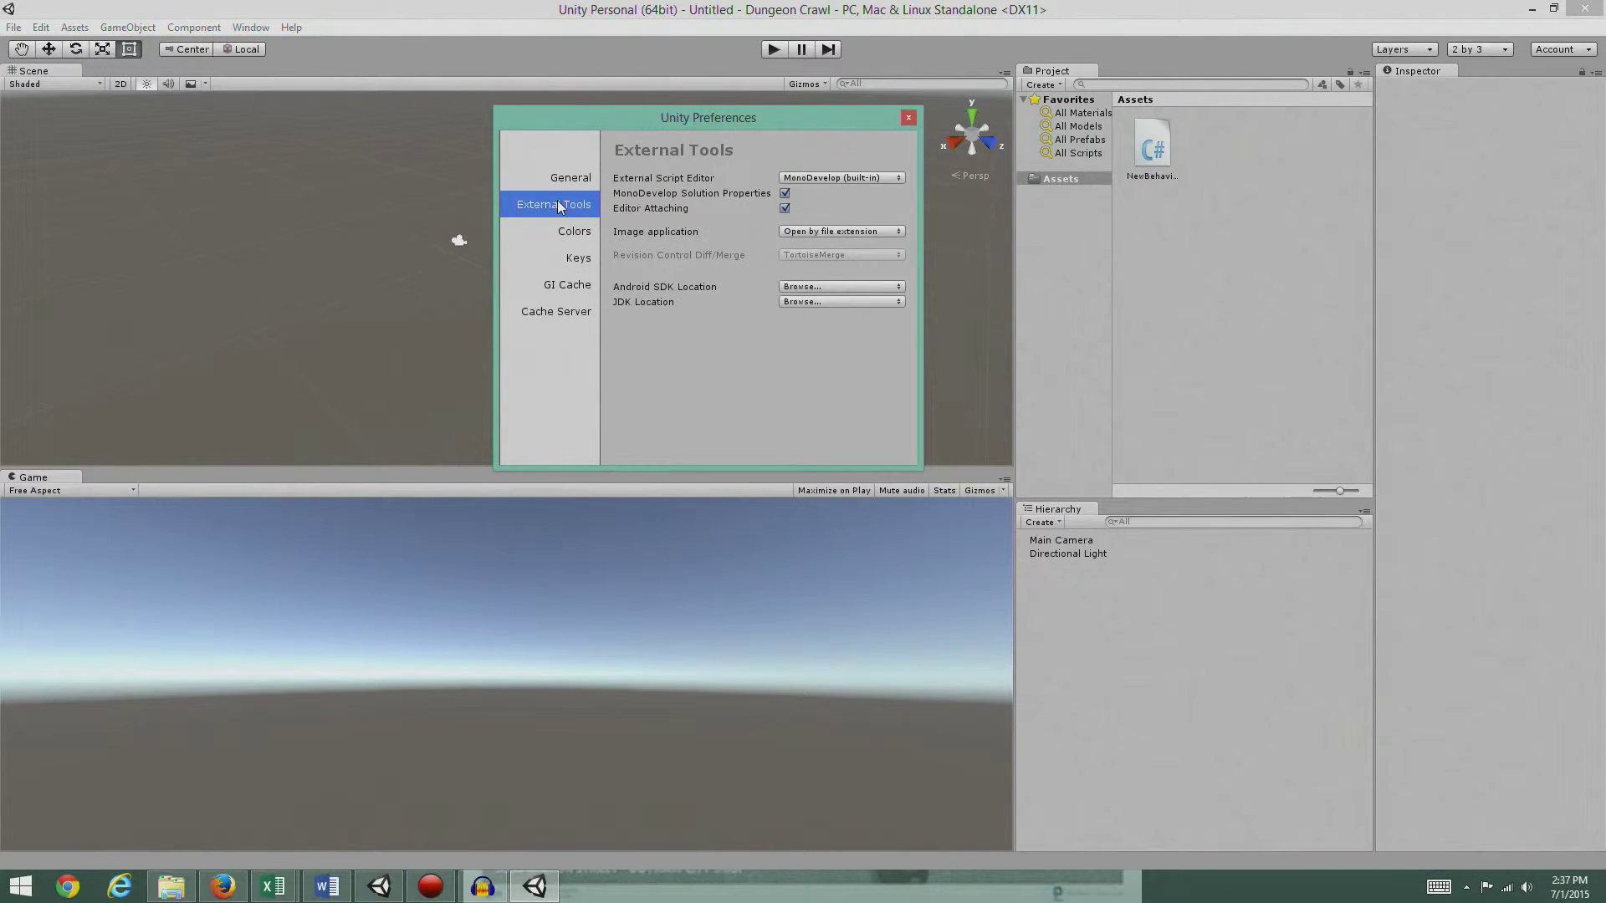
{"action": "left_click", "coordinate": [898, 179]}
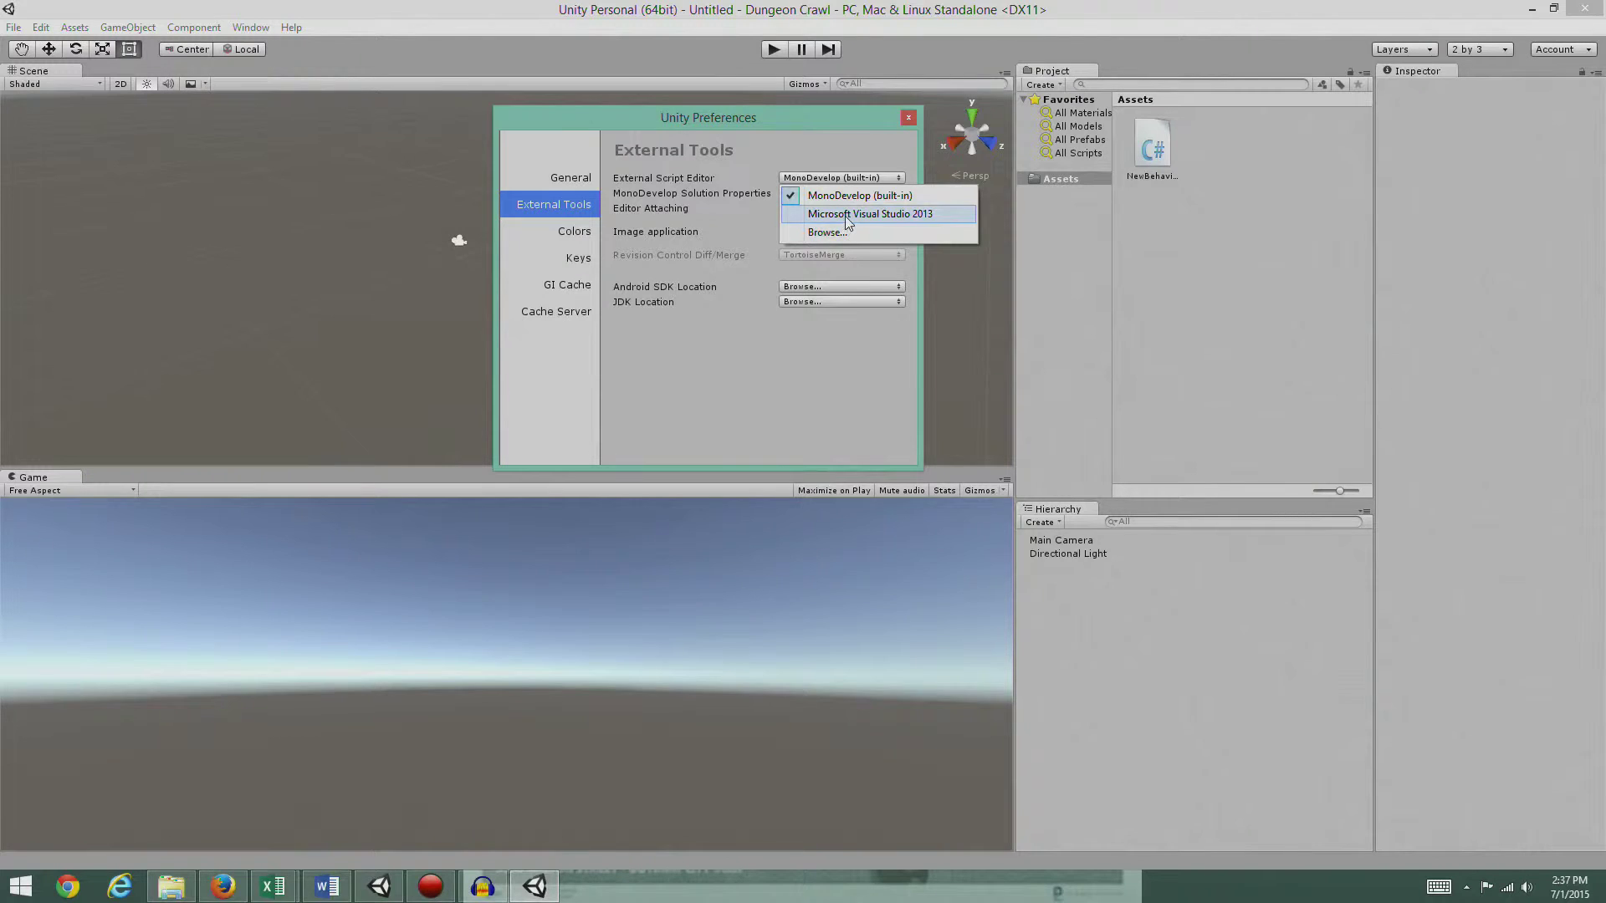
{"action": "left_click", "coordinate": [849, 217]}
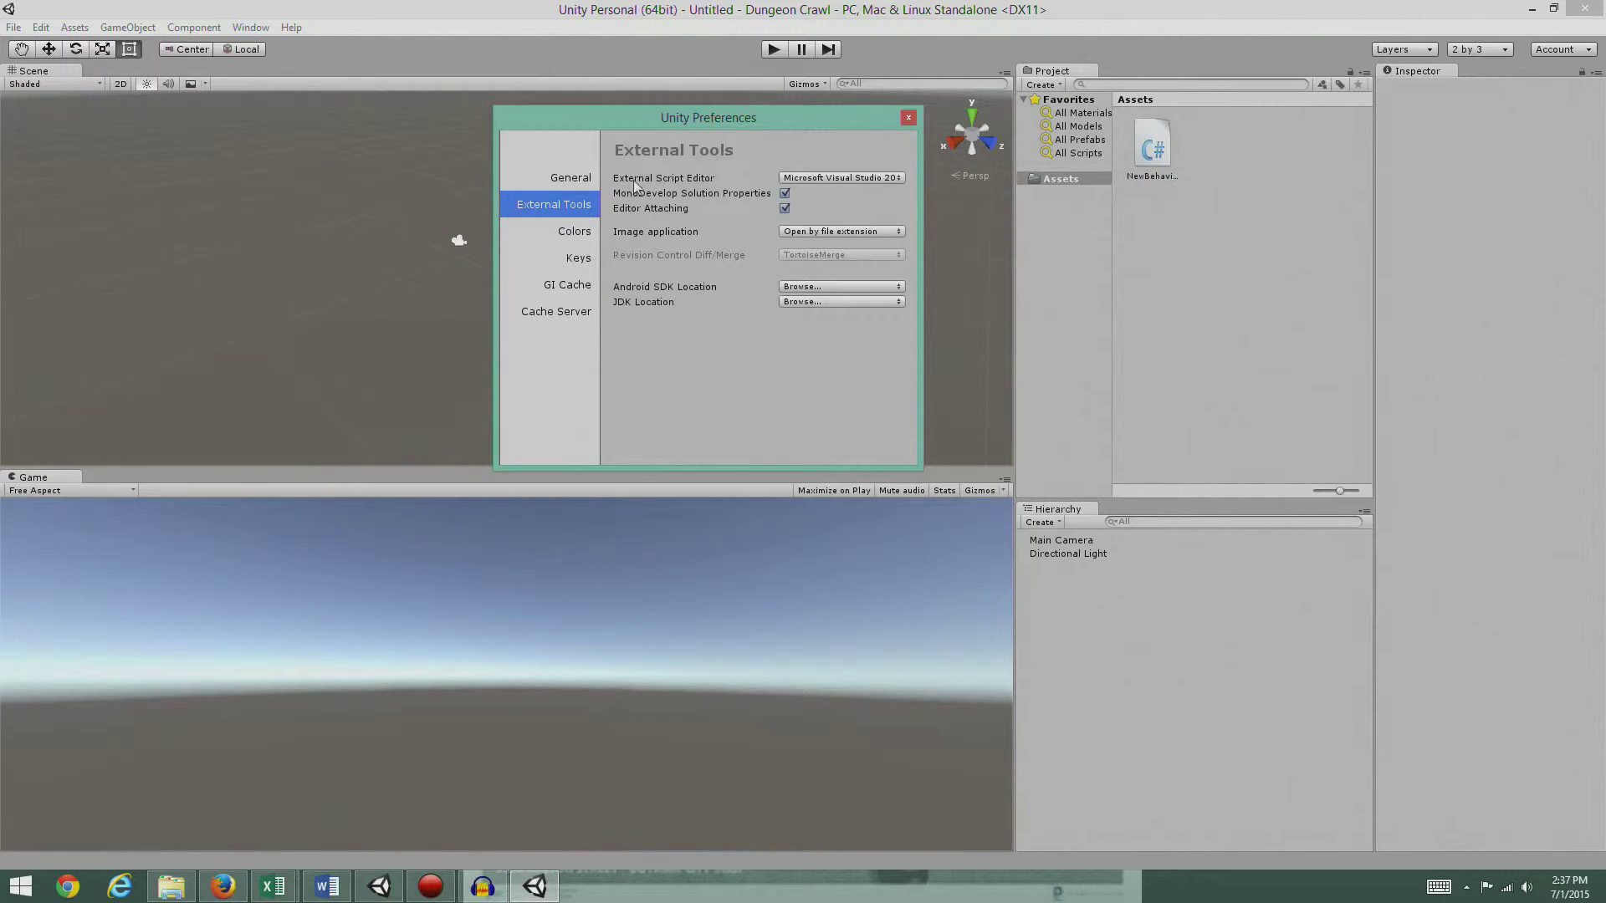
{"action": "left_click", "coordinate": [908, 118]}
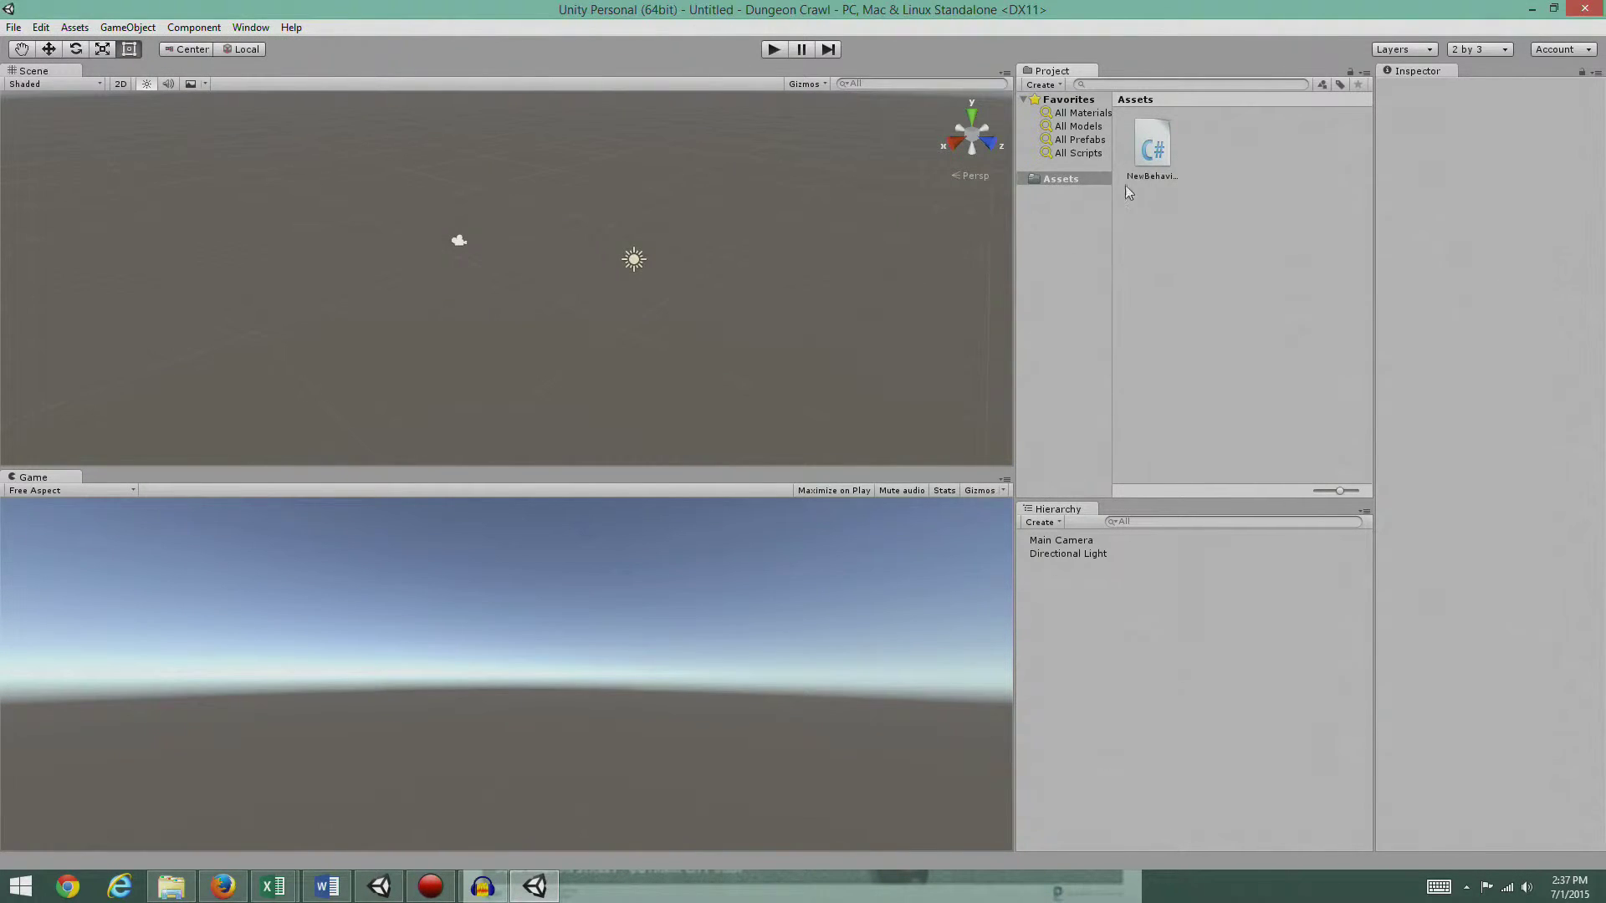
Step: Open NewBehaviourScript in Visual Studio, then close Visual Studio
{"action": "double_click", "coordinate": [1155, 174]}
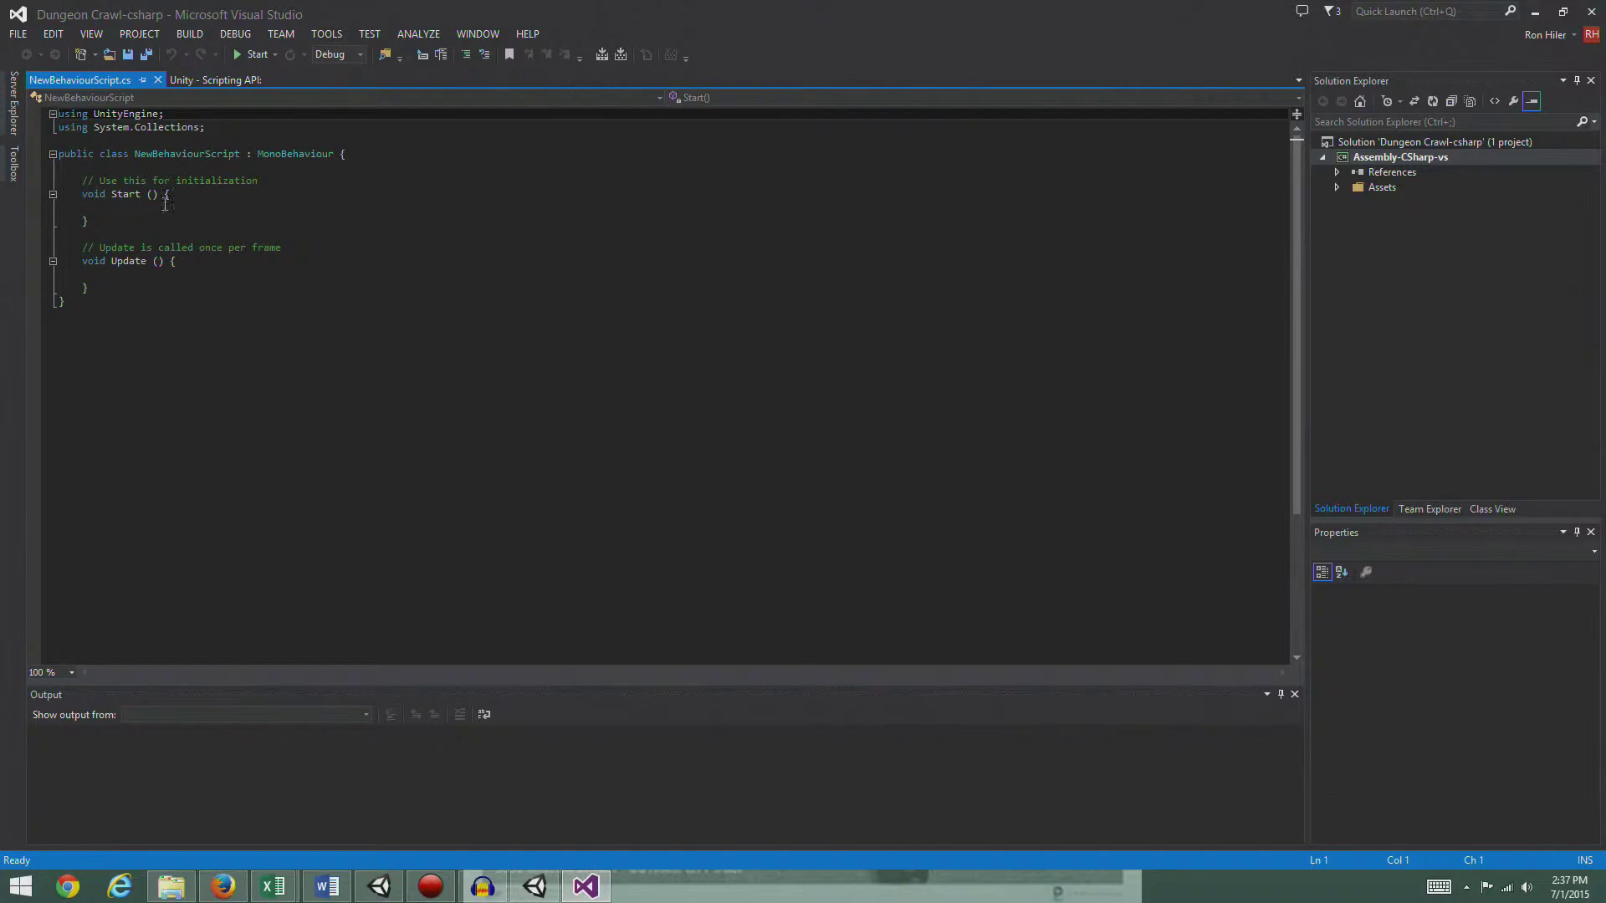
{"action": "left_click", "coordinate": [1589, 10]}
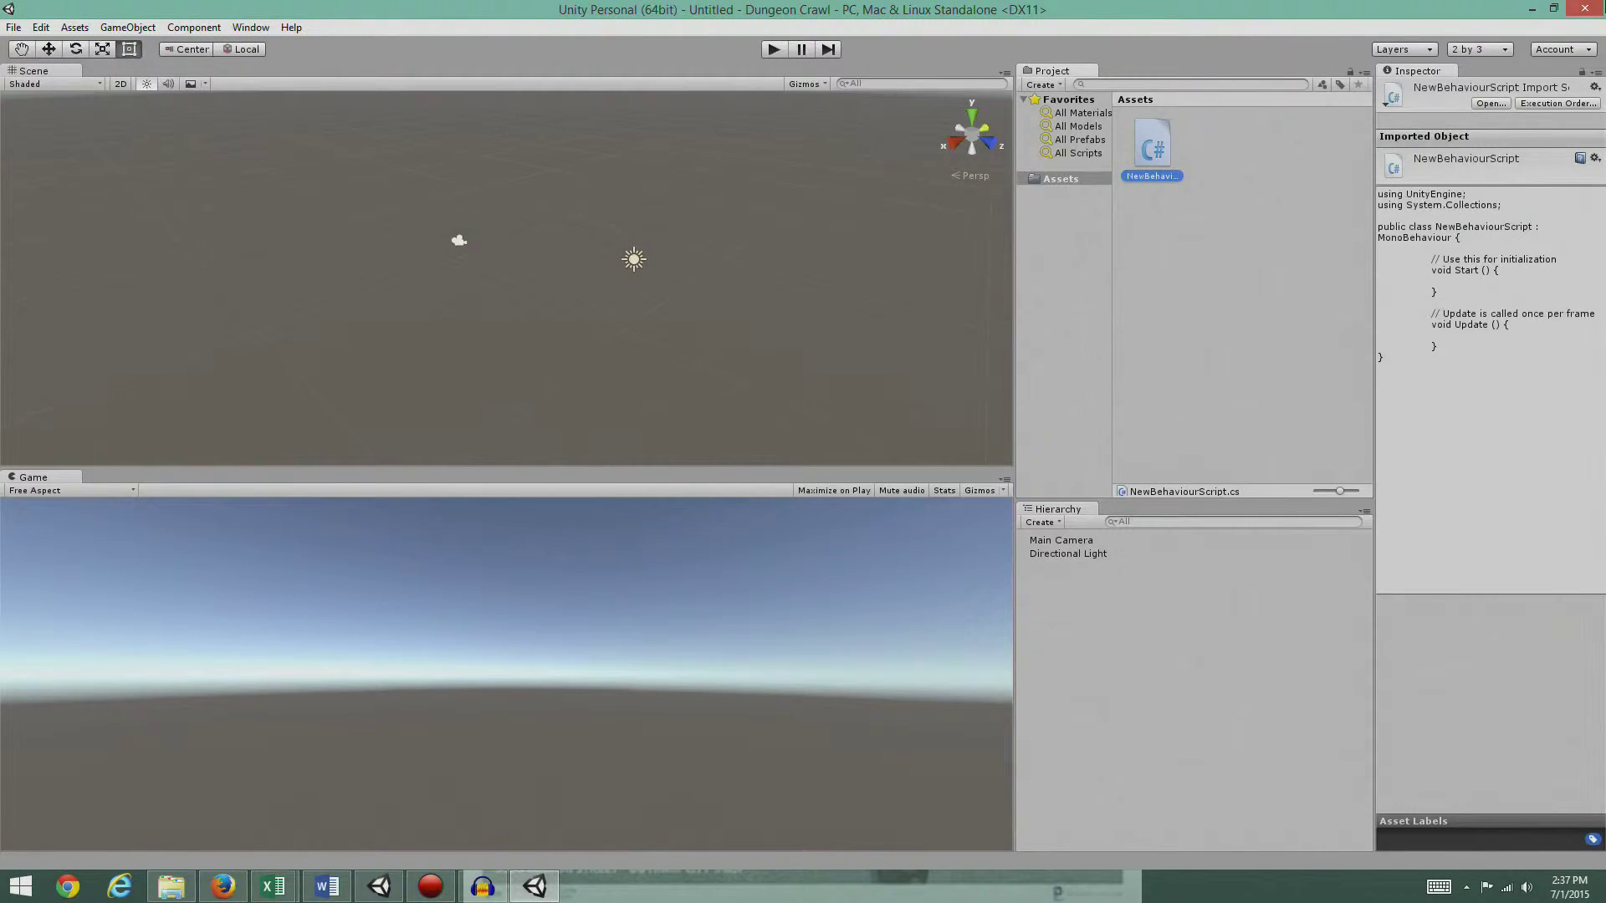
Step: Minimize Unity and browse to E:\Unity 5.1.1\Editor\Data\Resources\ScriptTemplates in File Explorer
{"action": "left_click", "coordinate": [1529, 12]}
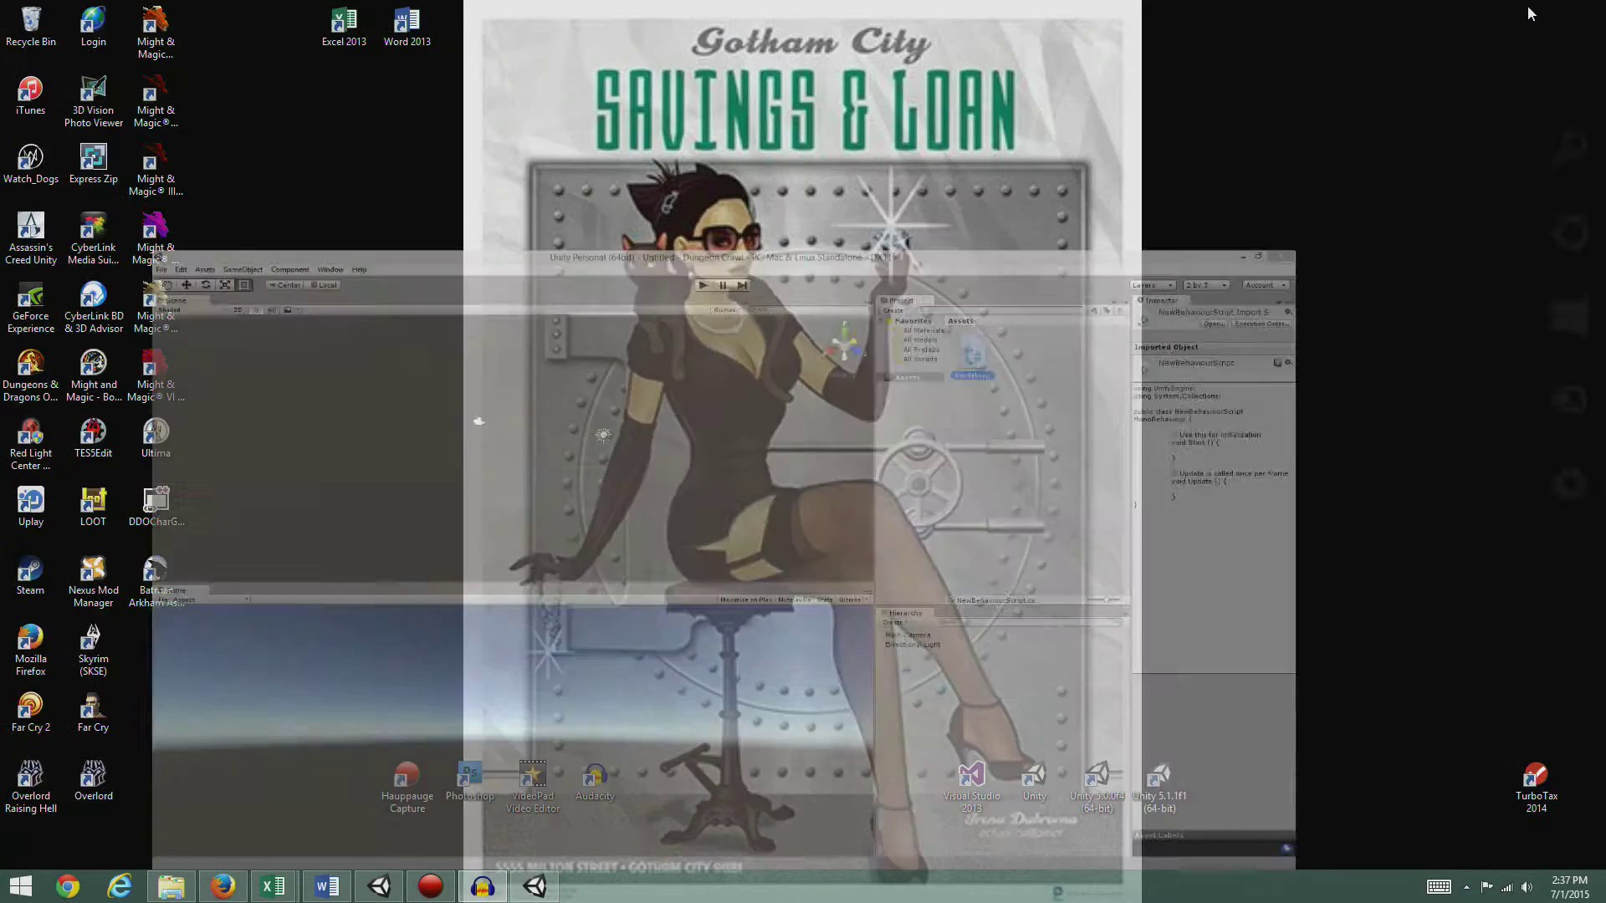
{"action": "left_click", "coordinate": [171, 887]}
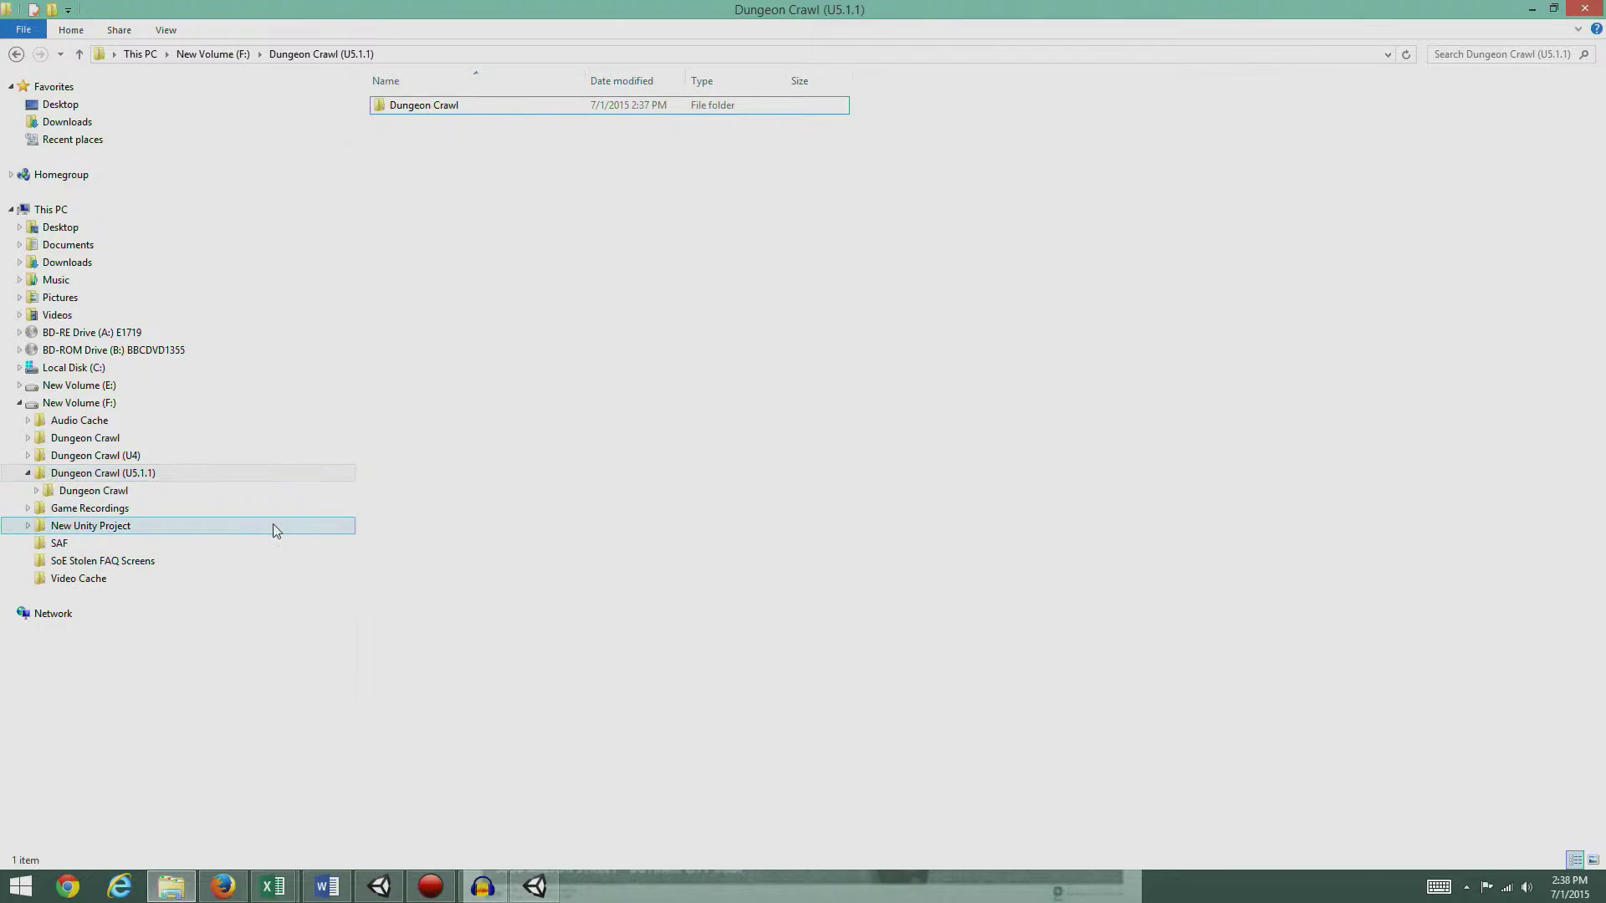
{"action": "left_click", "coordinate": [19, 384]}
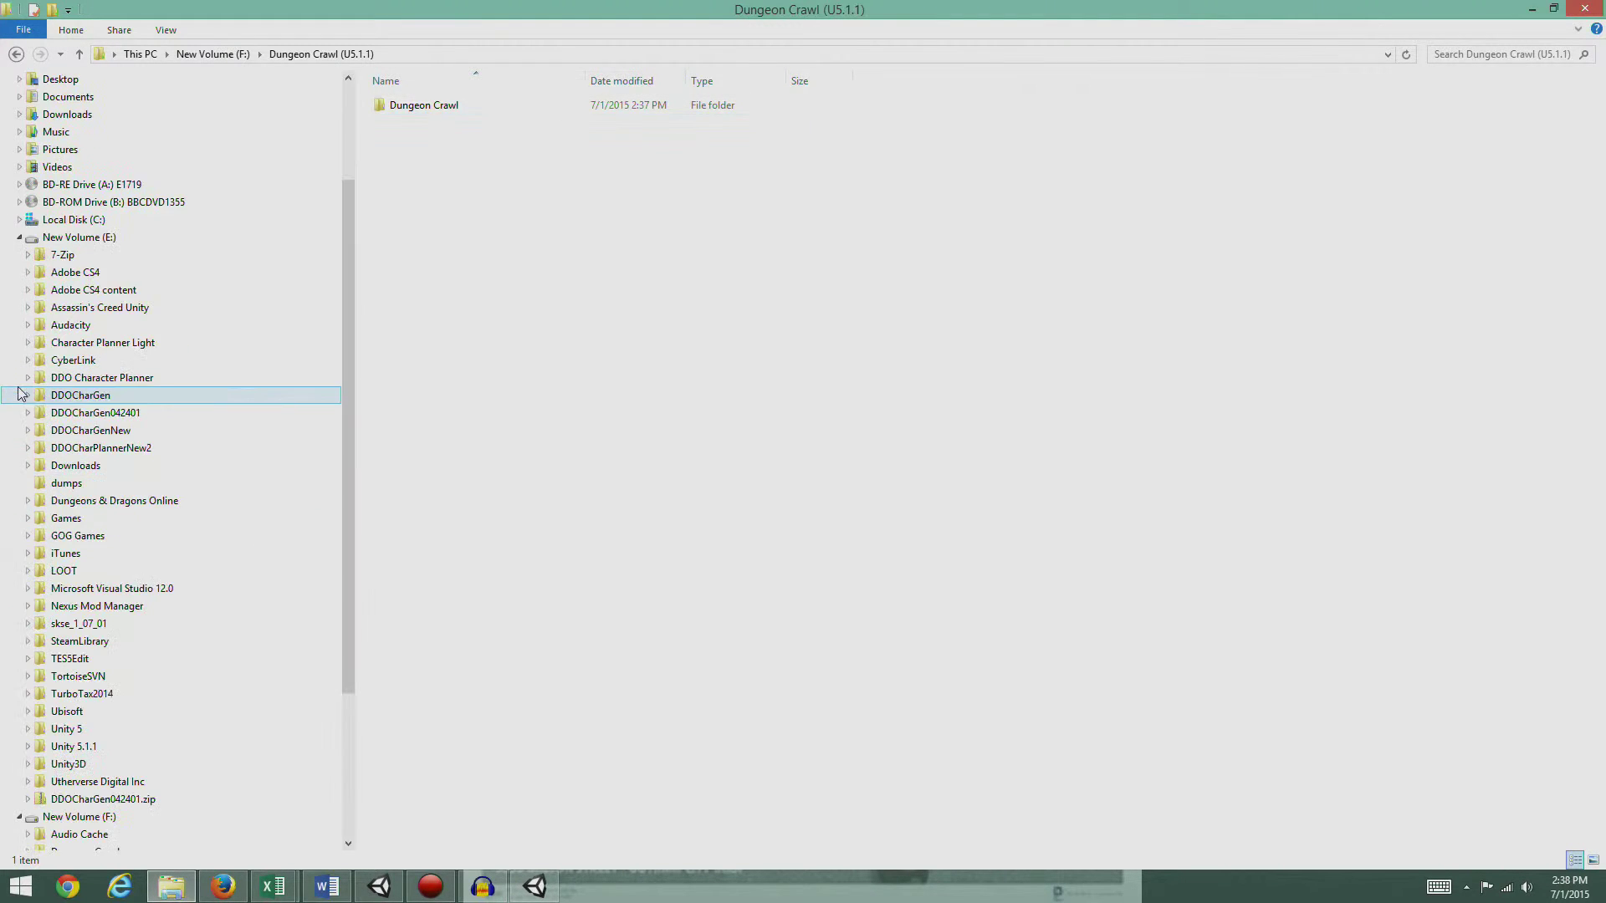
{"action": "scroll", "coordinate": [215, 567], "scroll_direction": "down", "scroll_amount": 2}
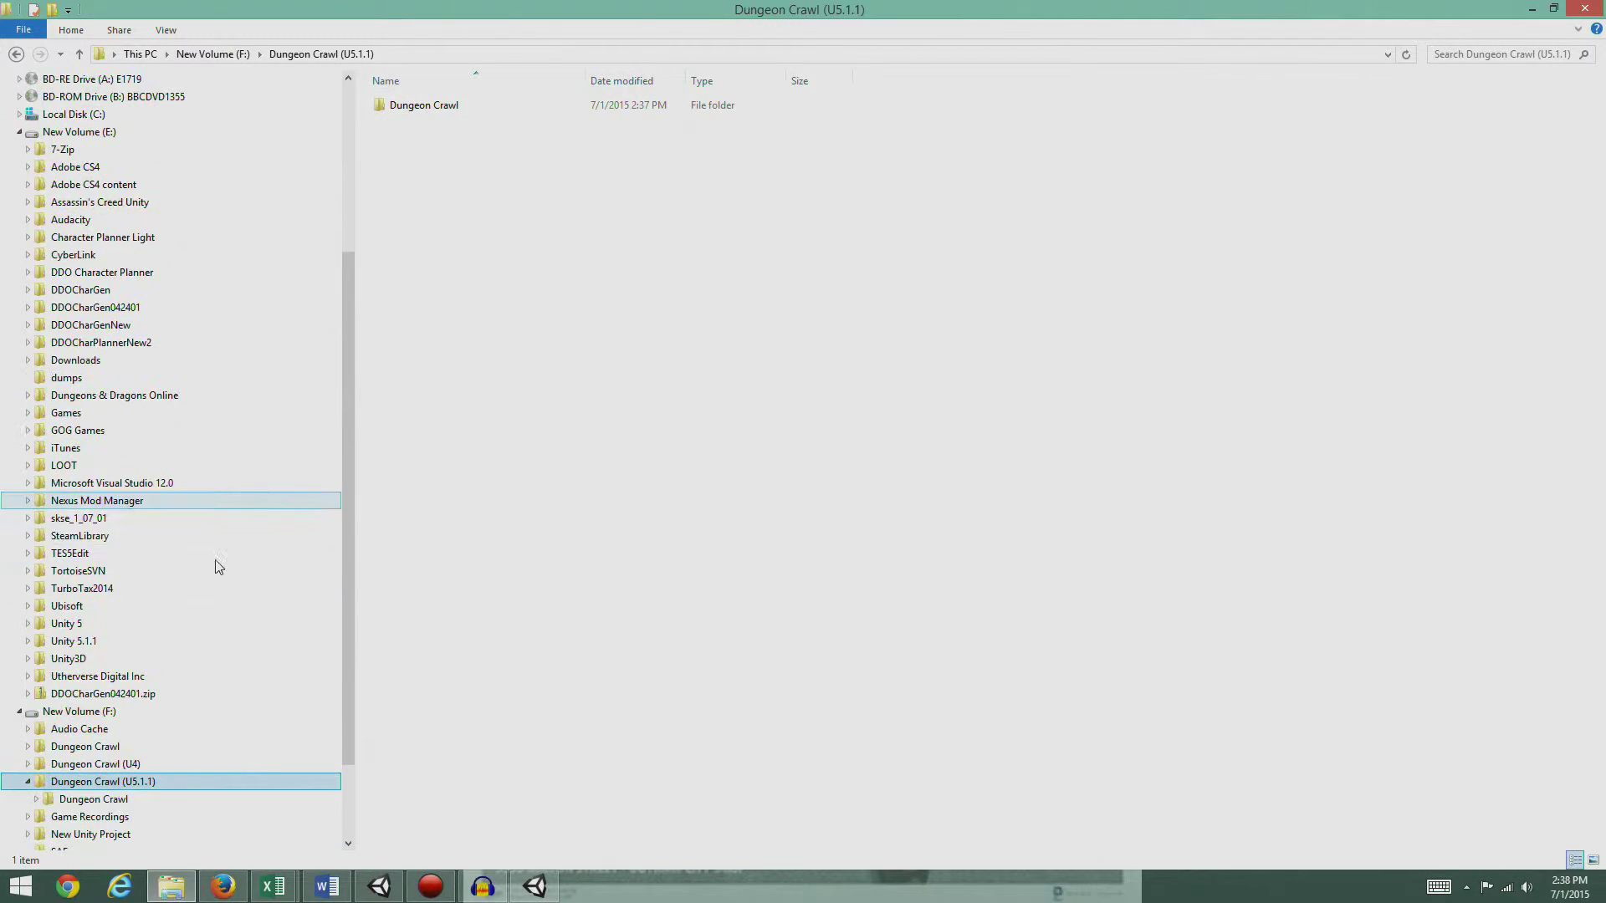
{"action": "left_click", "coordinate": [75, 644]}
{"action": "left_click", "coordinate": [27, 642]}
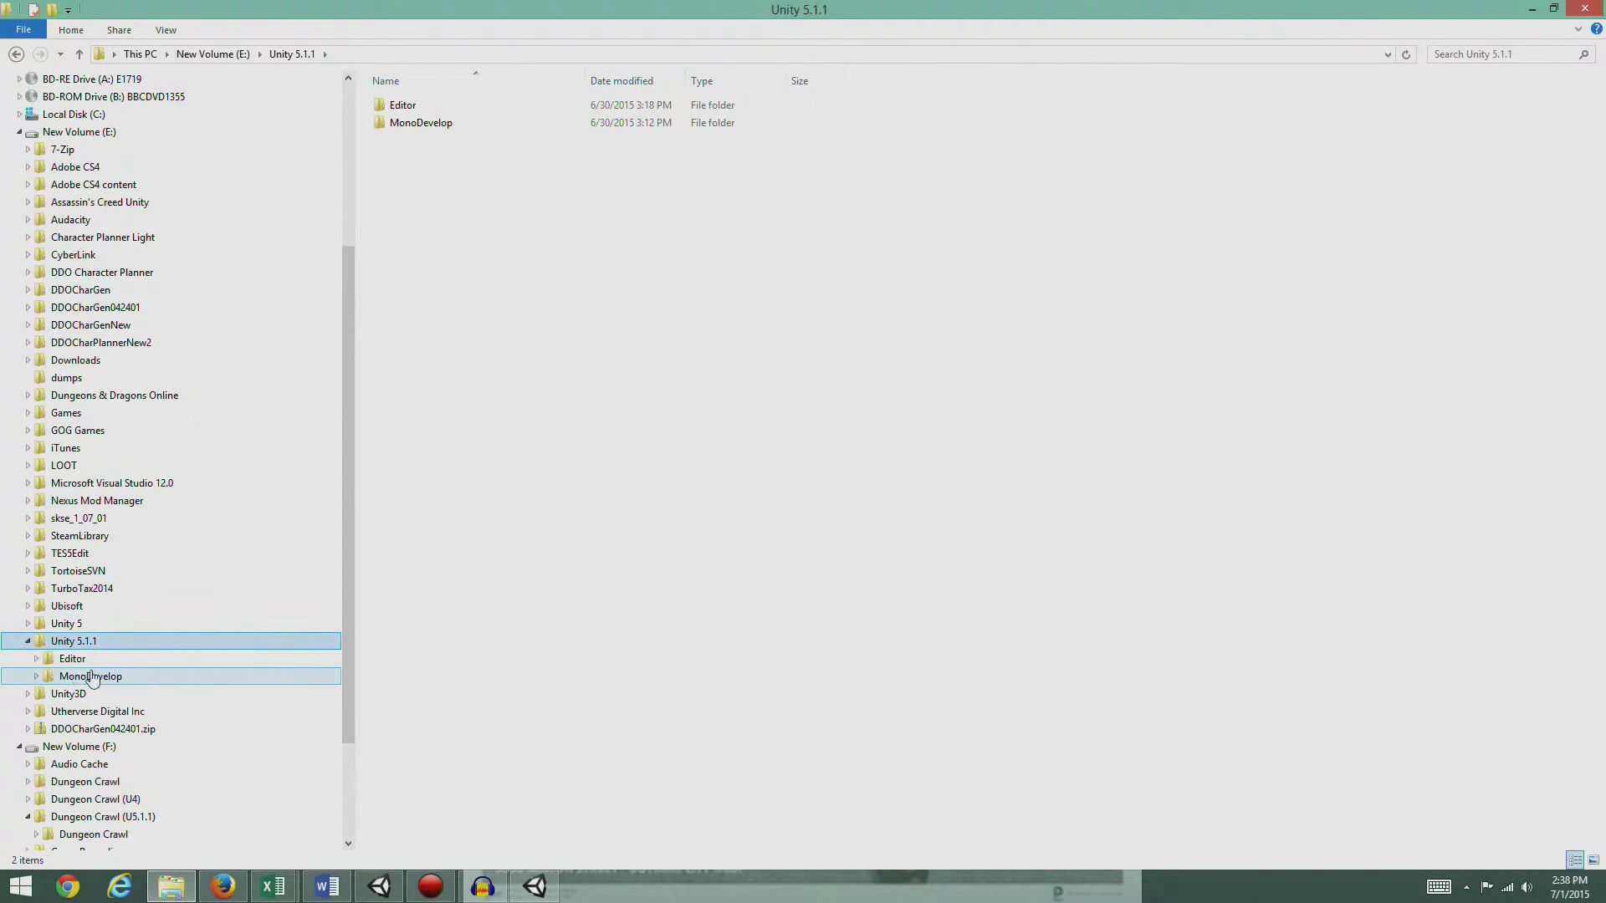
{"action": "left_click", "coordinate": [69, 660]}
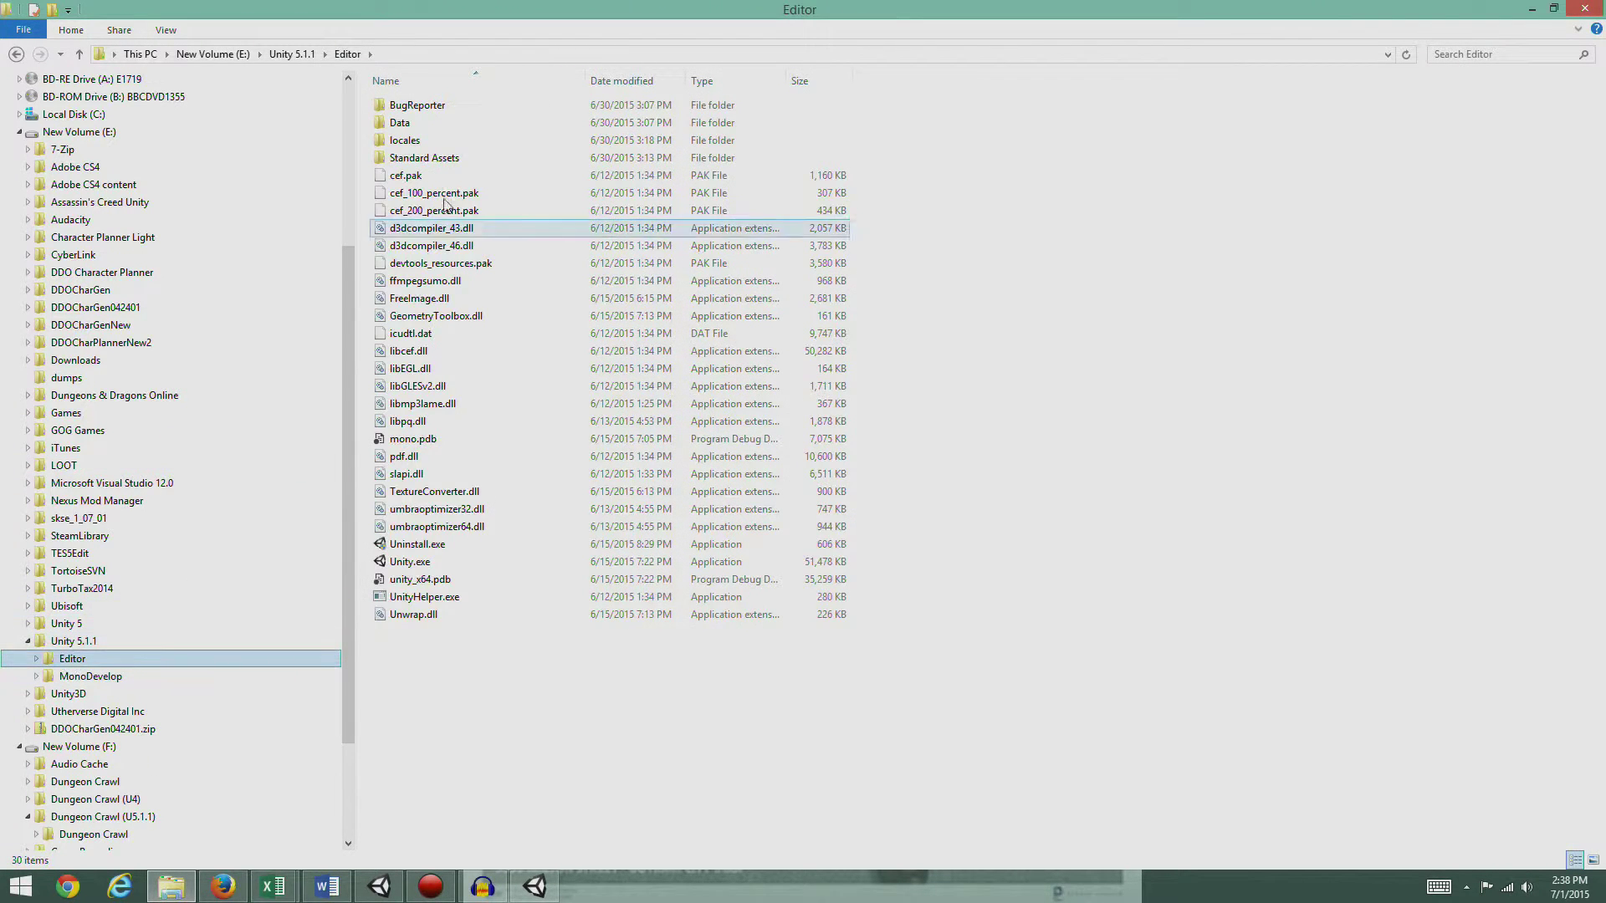
{"action": "double_click", "coordinate": [424, 124]}
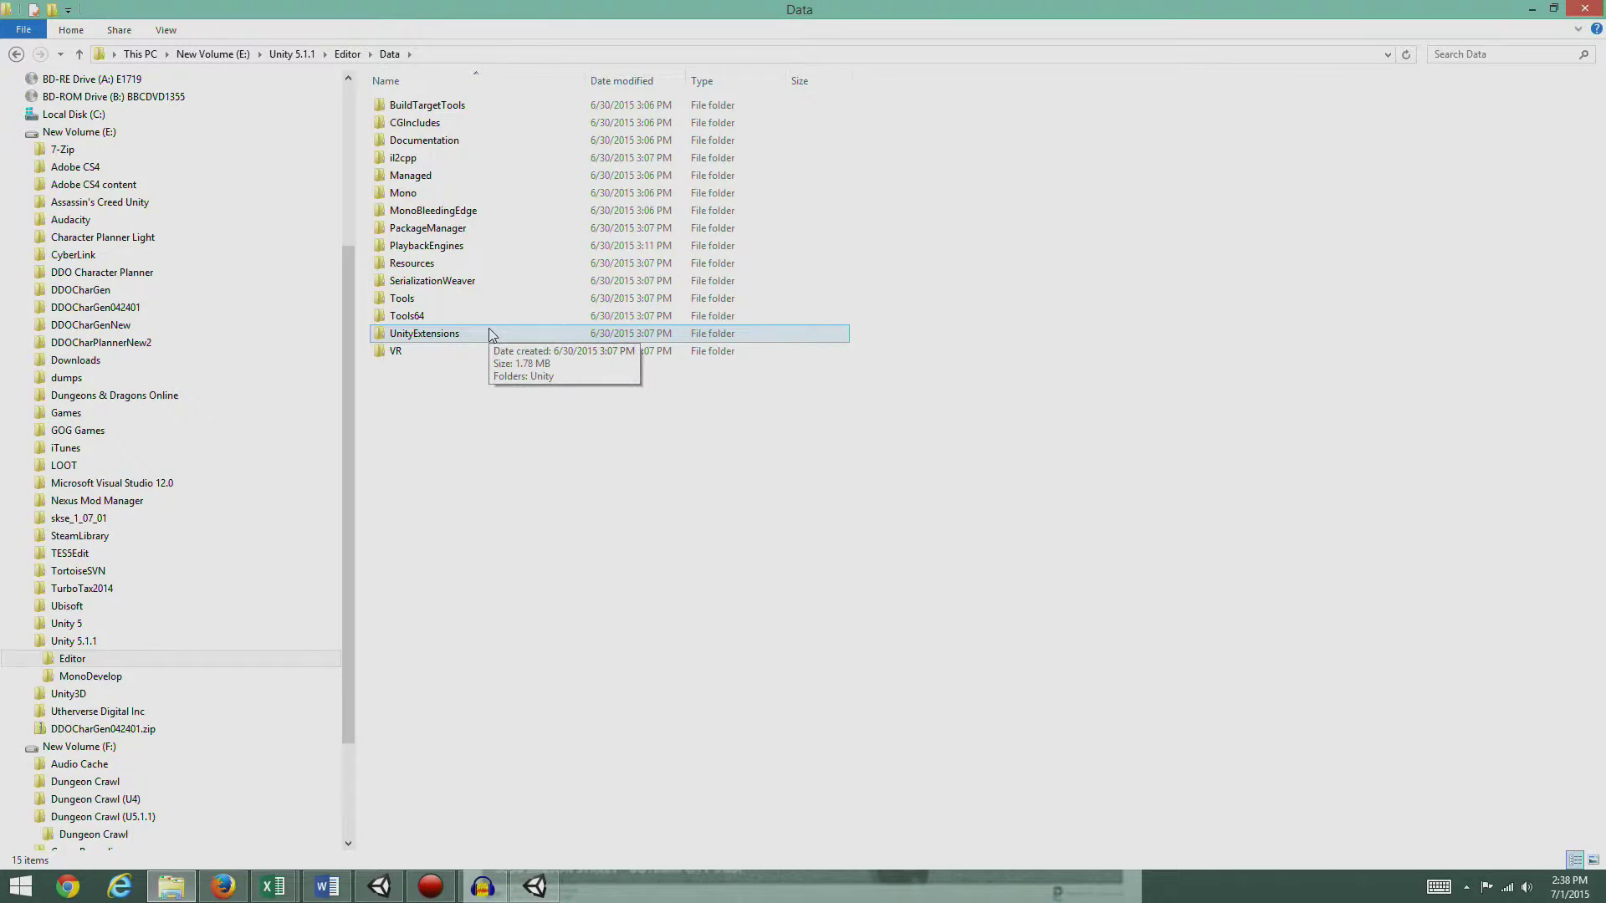
{"action": "left_click", "coordinate": [485, 265]}
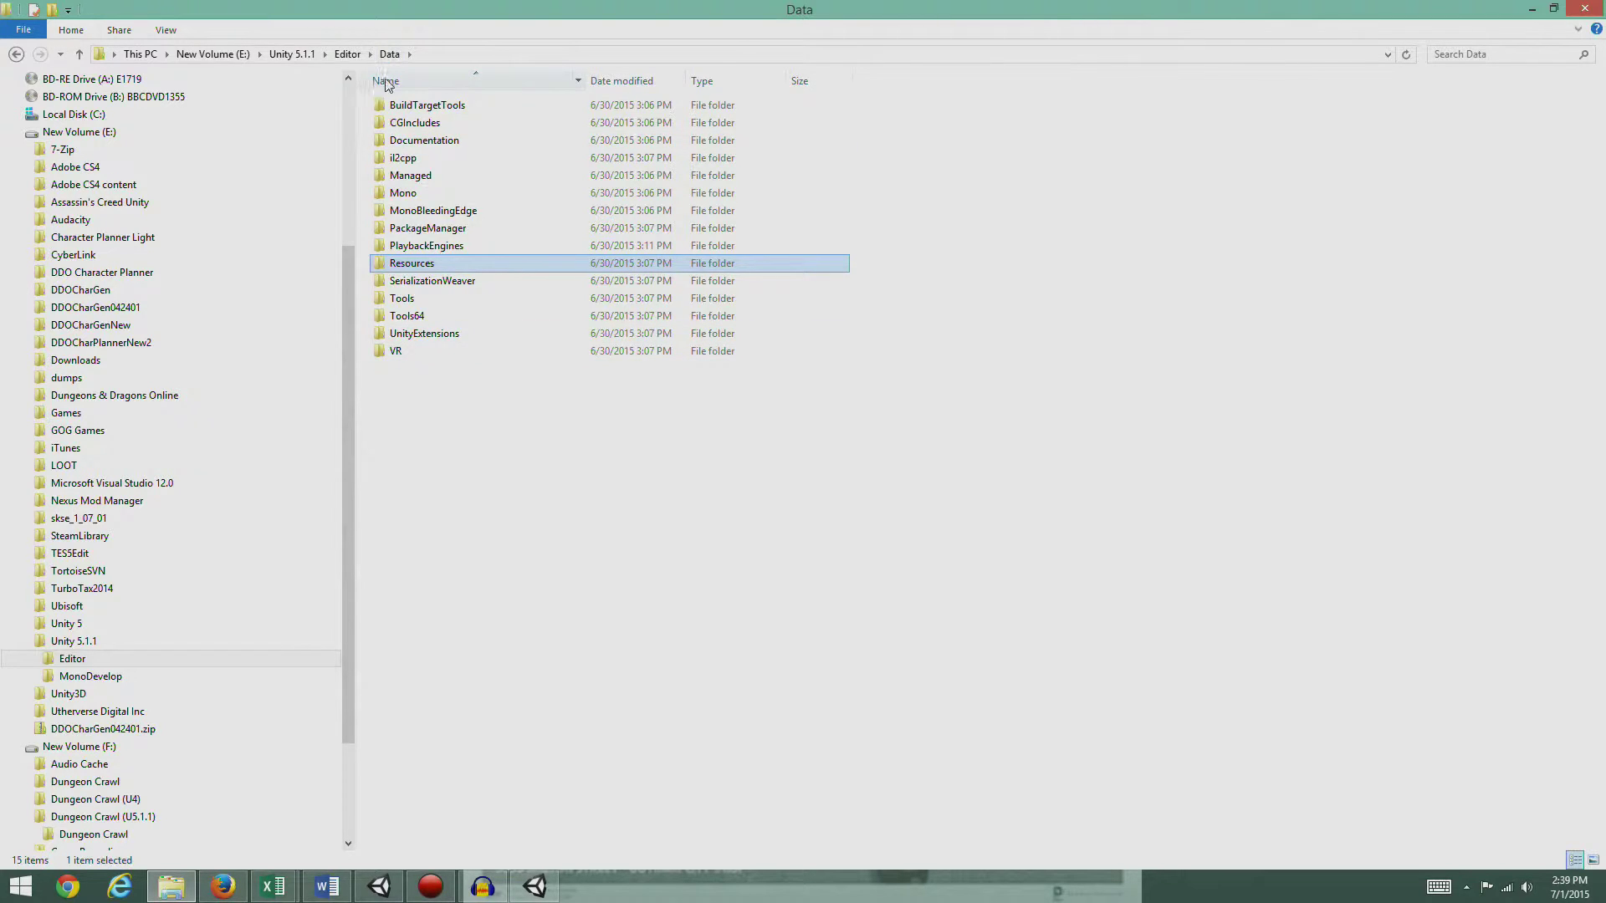
{"action": "double_click", "coordinate": [427, 264]}
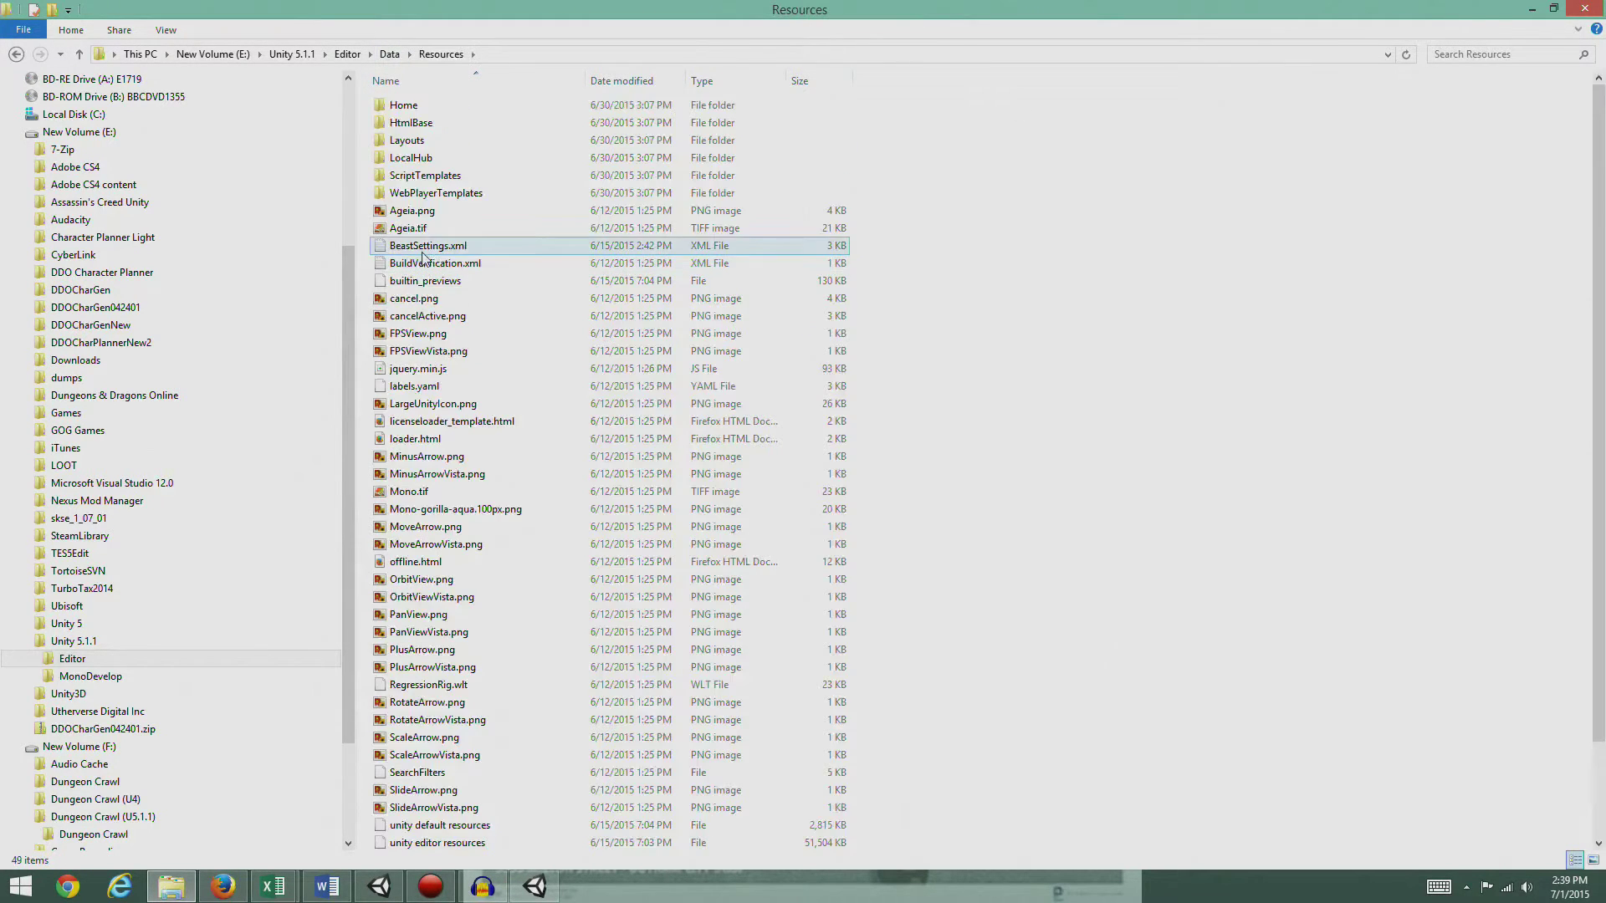
{"action": "double_click", "coordinate": [425, 177]}
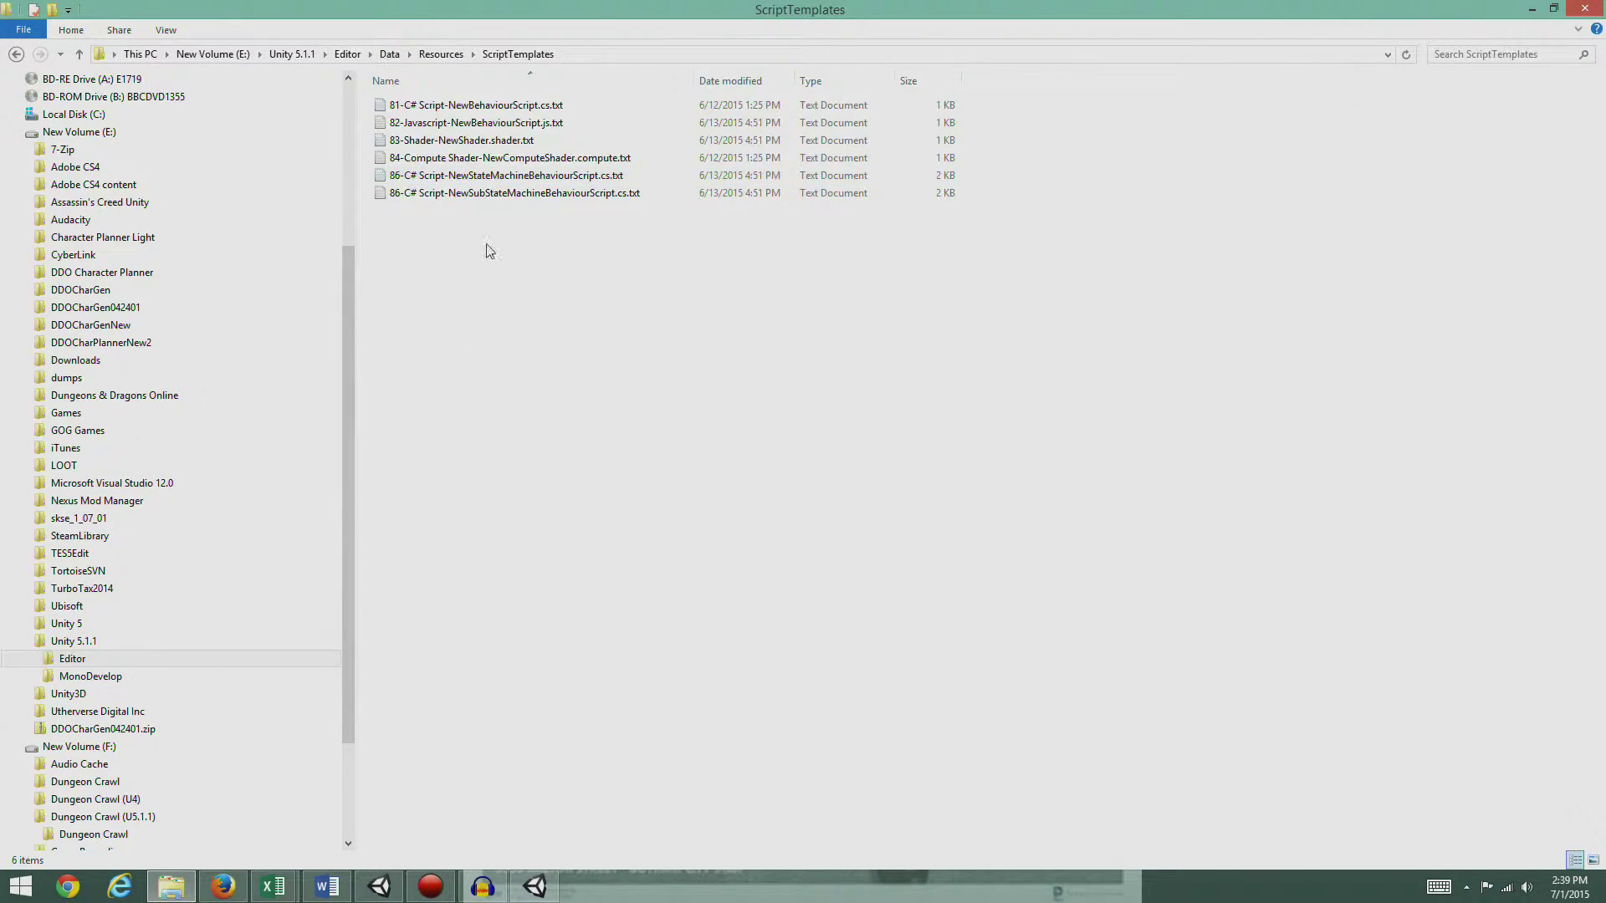
Step: Open 81-C# Script-NewBehaviourScript.cs.txt in WordPad
{"action": "left_click", "coordinate": [491, 110]}
{"action": "right_click", "coordinate": [492, 111]}
{"action": "mouse_move", "coordinate": [543, 190]}
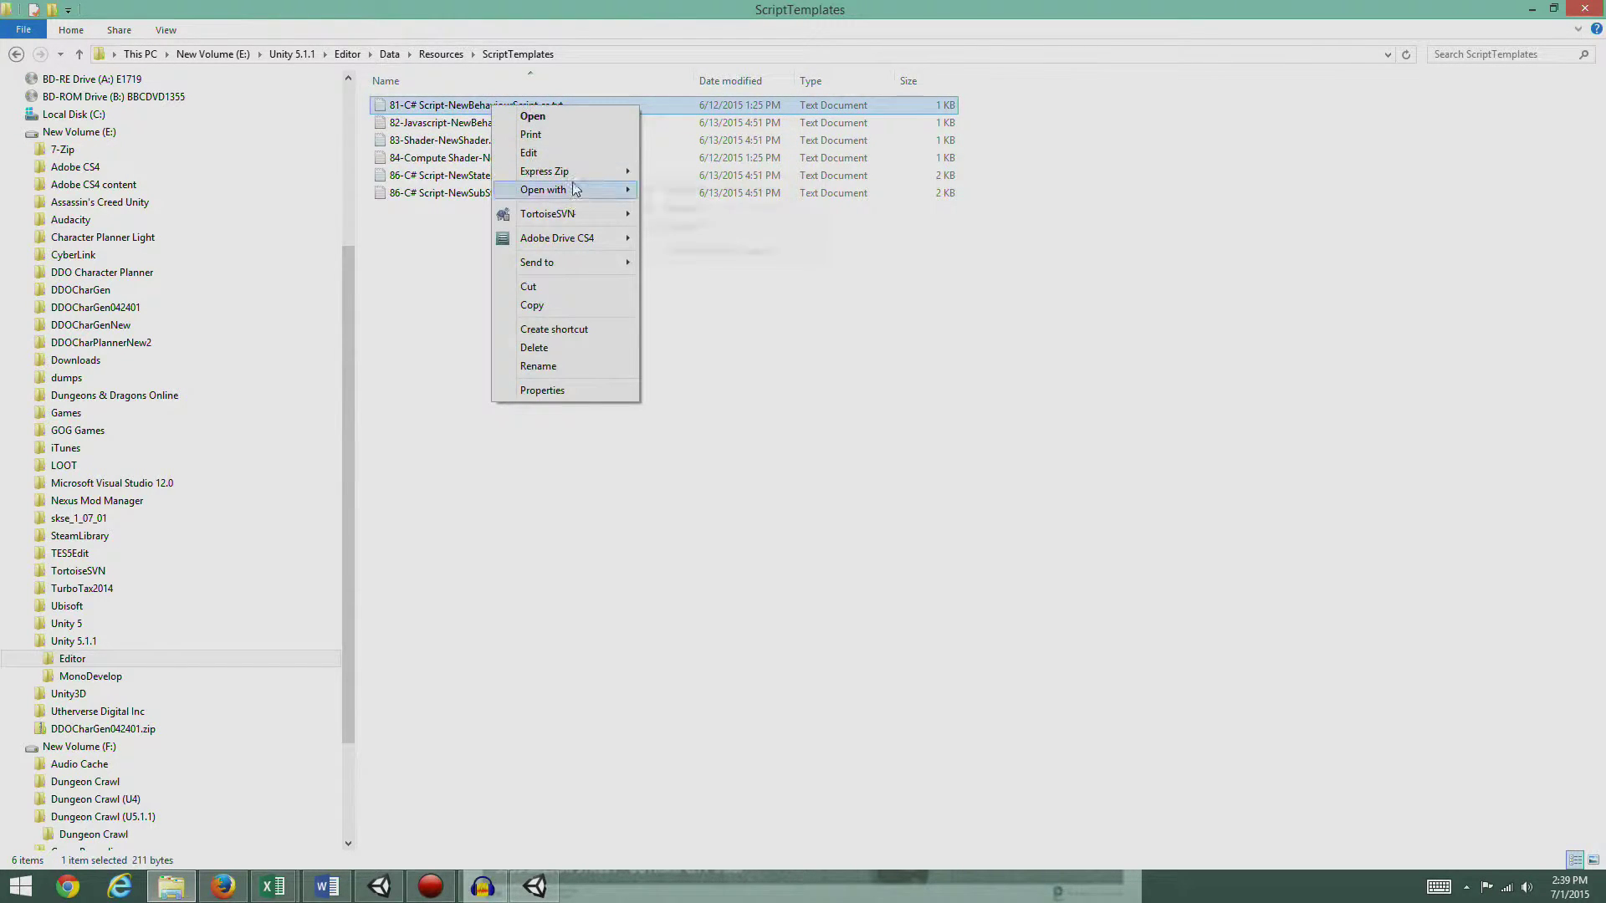
{"action": "left_click", "coordinate": [708, 226]}
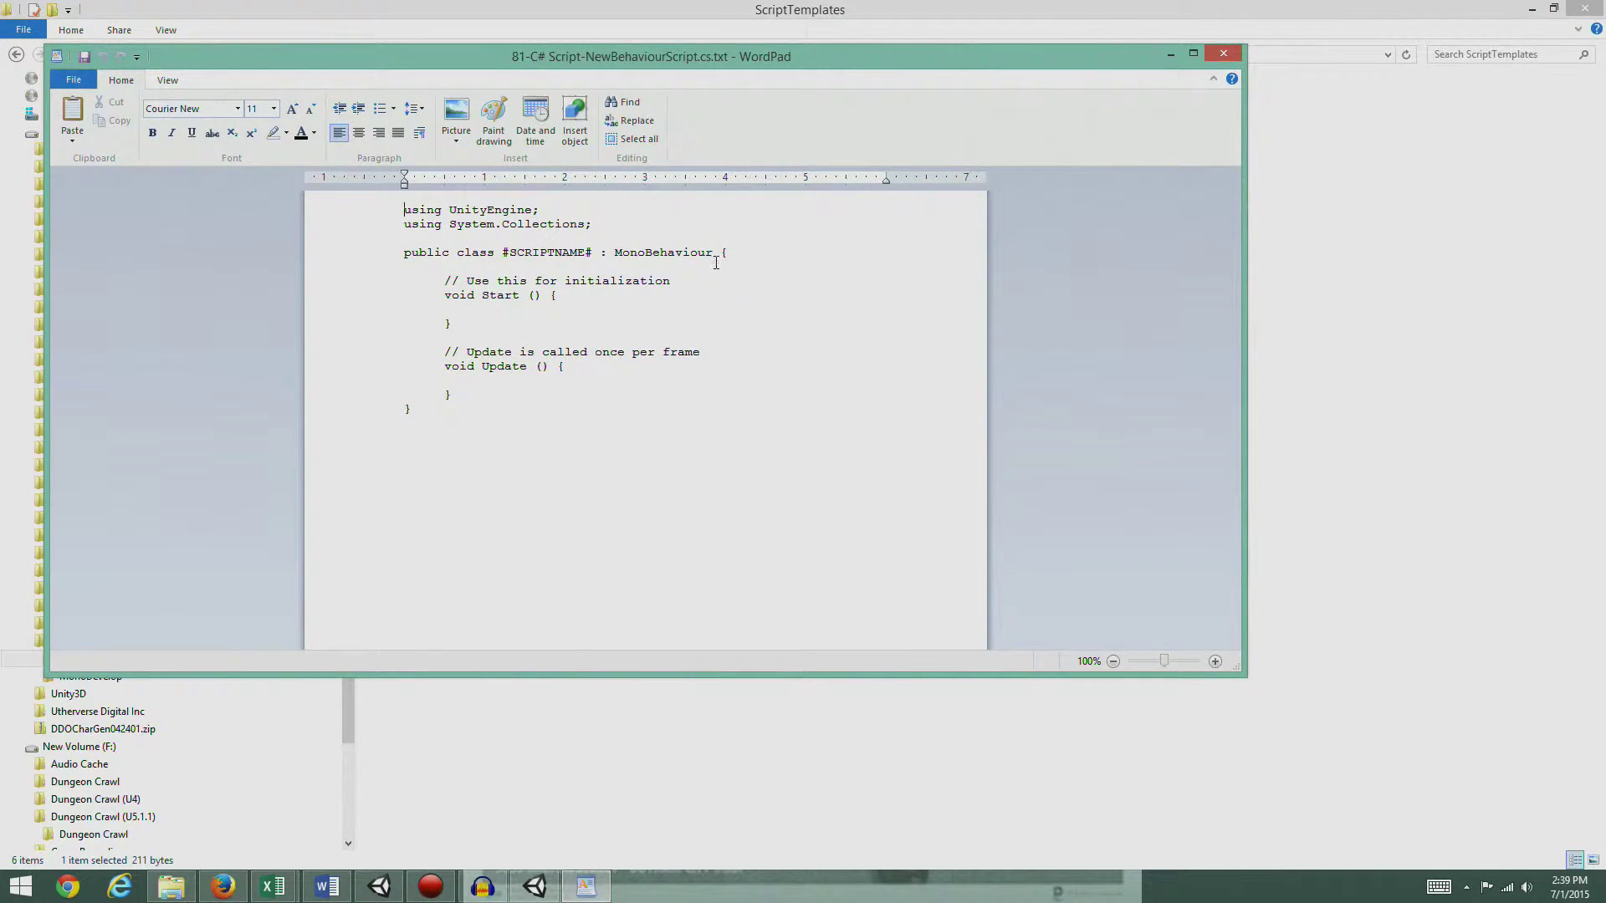
Step: Put the class's opening brace on its own line and delete the initialization comment
{"action": "left_click", "coordinate": [721, 253]}
{"action": "key", "text": "Return"}
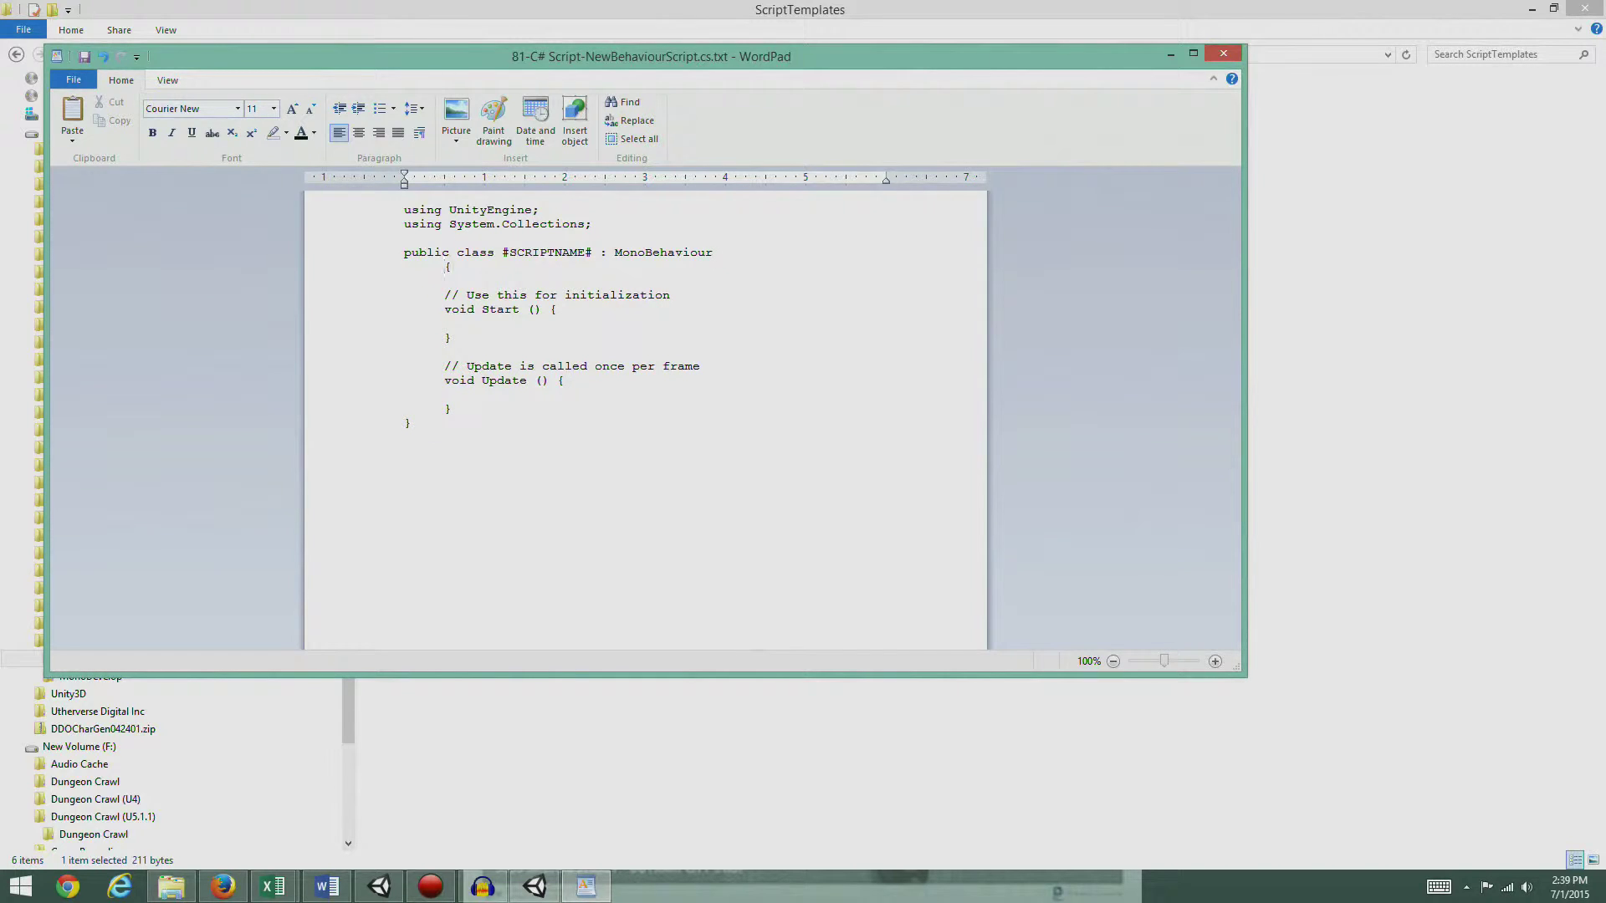
{"action": "key", "text": "ctrl+shift+Right"}
{"action": "key", "text": "Up"}
{"action": "key", "text": "Up"}
{"action": "key", "text": "ctrl+shift+Right"}
{"action": "key", "text": "shift+End"}
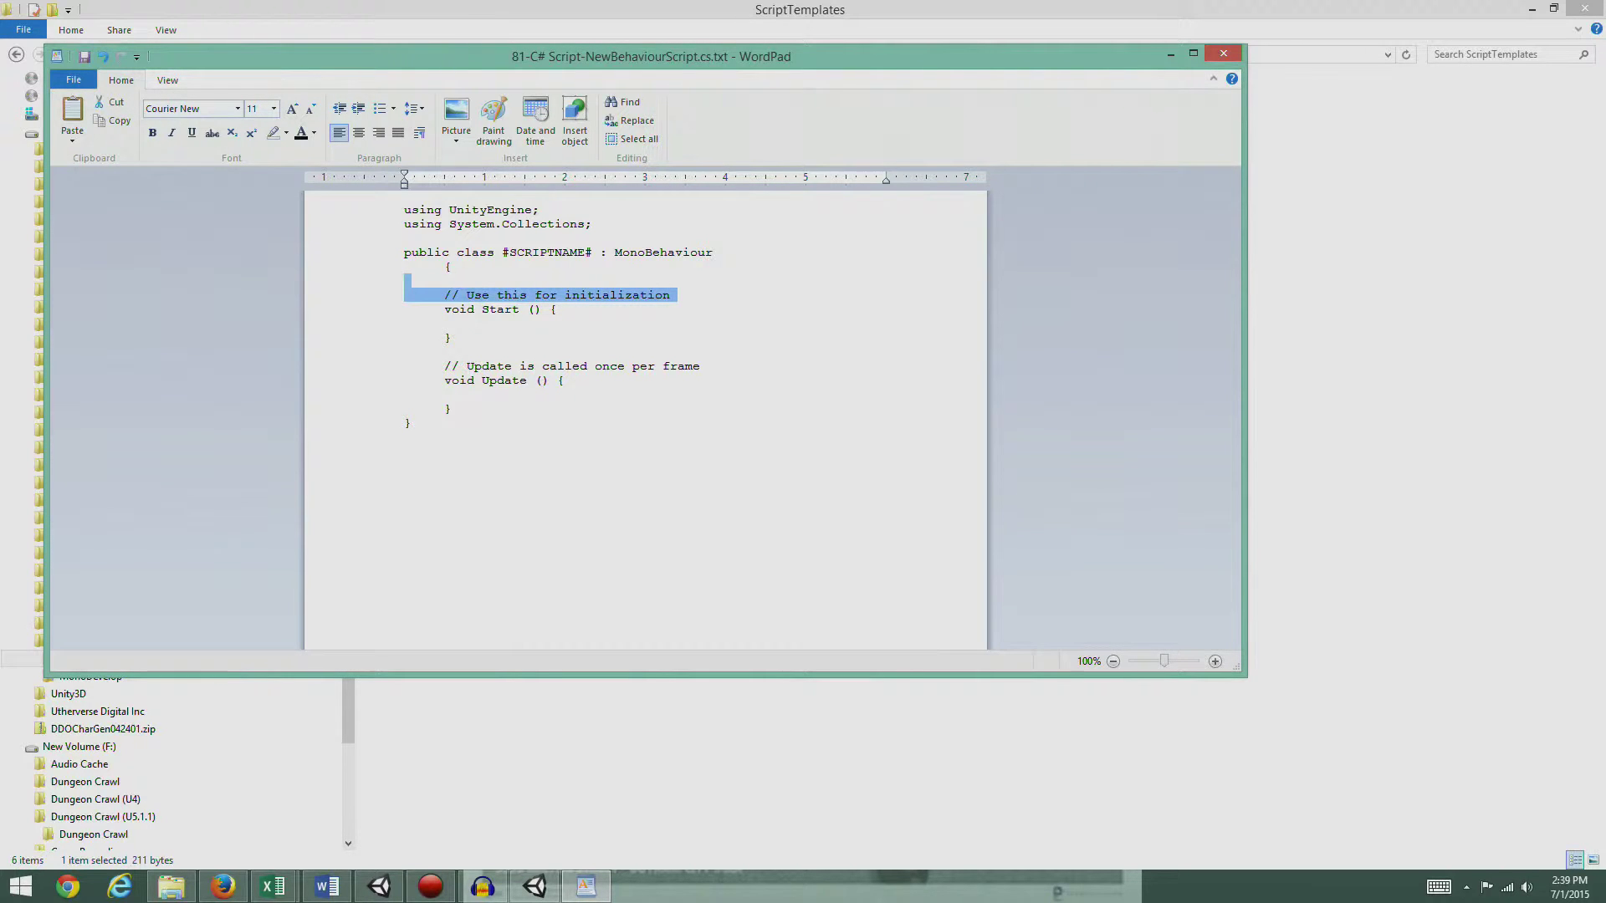
{"action": "key", "text": "Delete"}
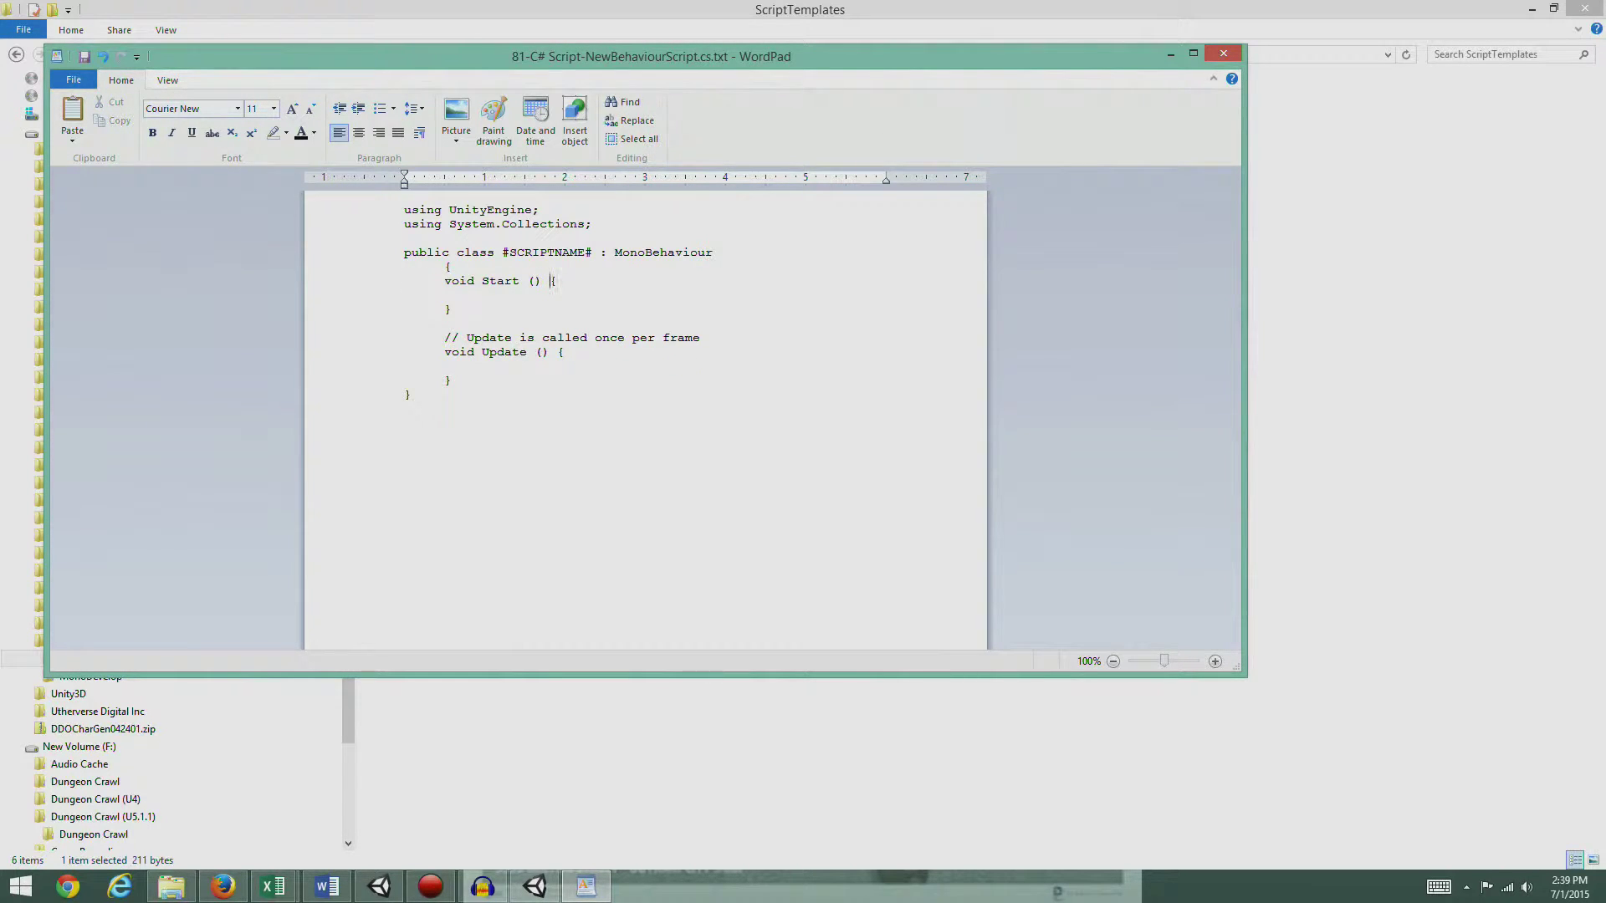
Step: Put Start's brace on its own line, remove its blank line, and delete the Update comment
{"action": "key", "text": "End"}
{"action": "key", "text": "Left"}
{"action": "key", "text": "Return"}
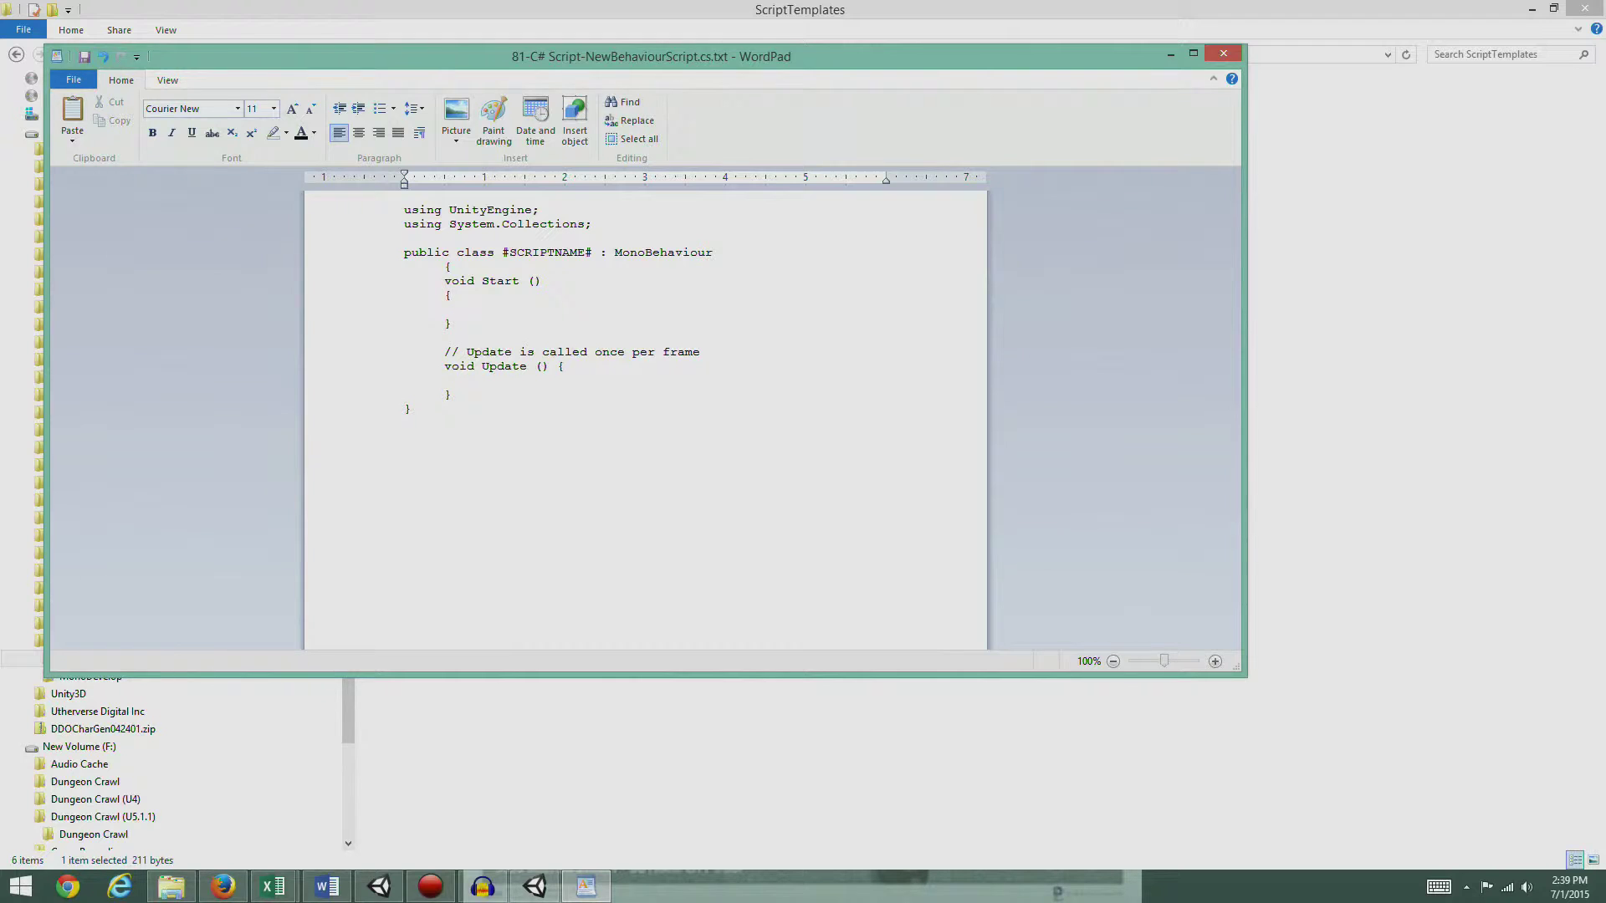
{"action": "key", "text": "shift+Home"}
{"action": "key", "text": "Delete"}
{"action": "key", "text": "Down"}
{"action": "key", "text": "shift+Down"}
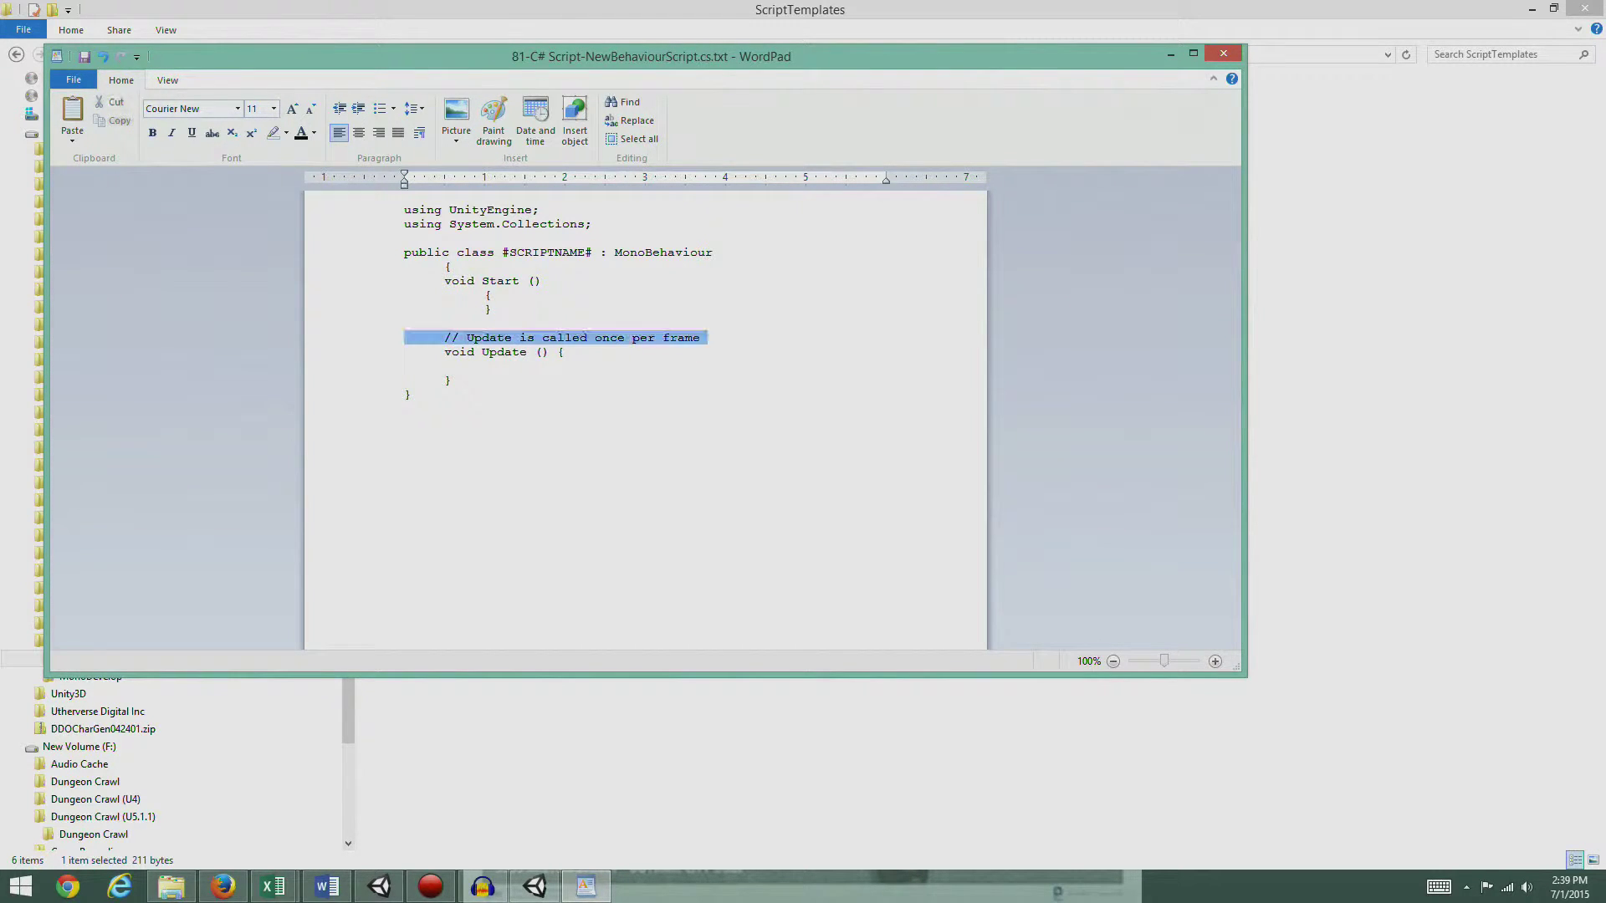
{"action": "key", "text": "Delete"}
Step: Put Update's brace on its own line, remove its blank line, and indent the closing brace
{"action": "key", "text": "Return"}
{"action": "key", "text": "Tab"}
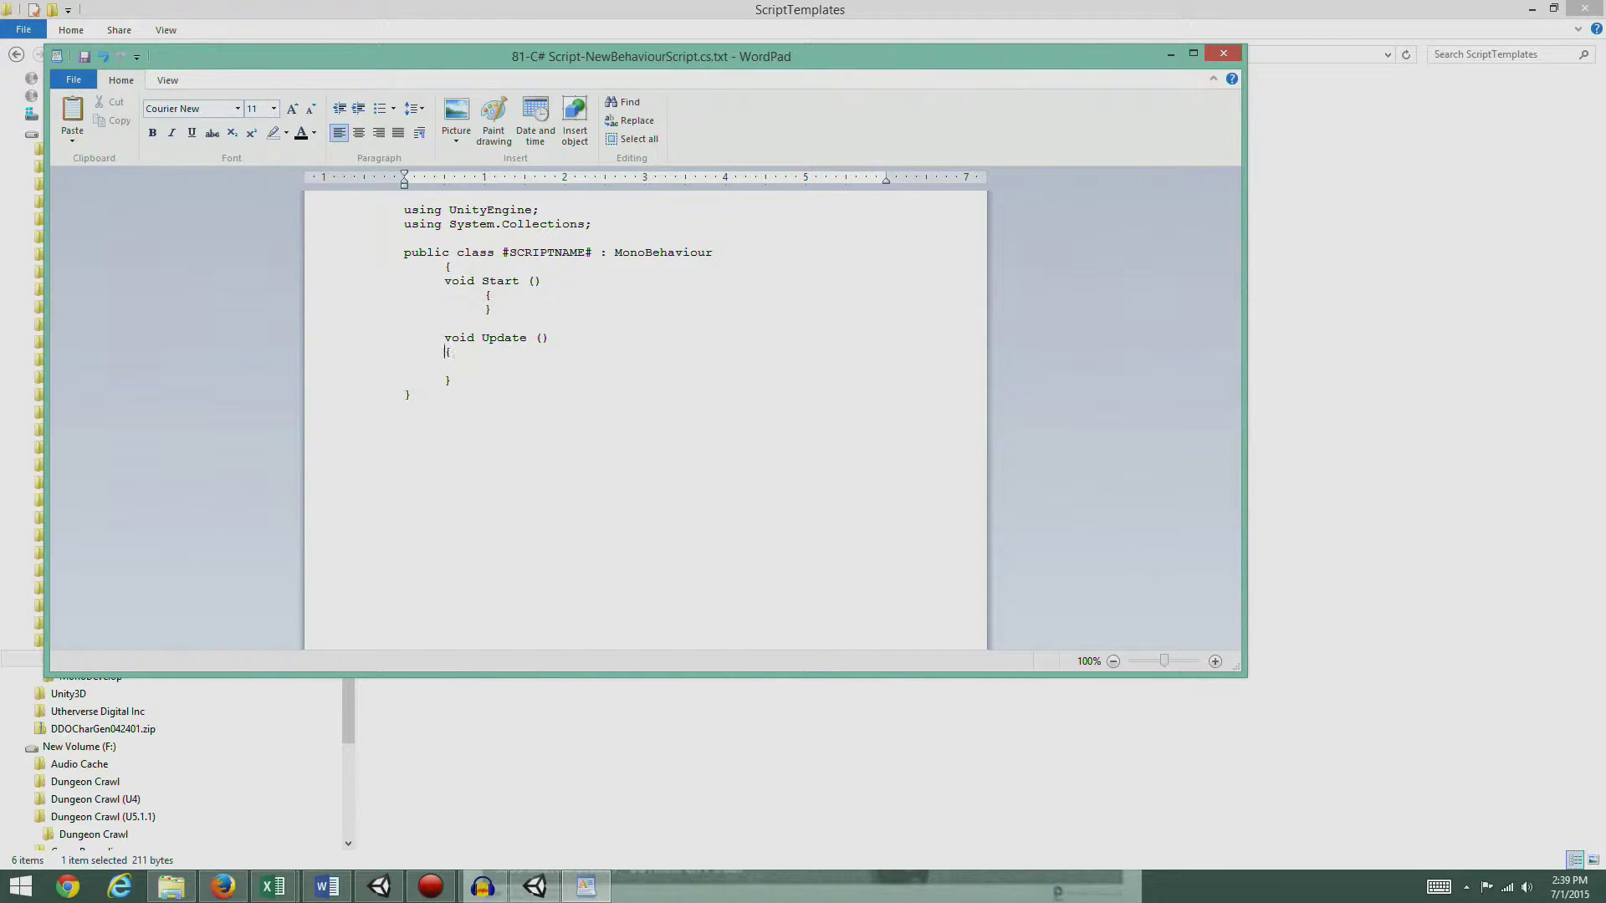
{"action": "key", "text": "Tab"}
{"action": "key", "text": "shift+Down"}
{"action": "key", "text": "Delete"}
{"action": "key", "text": "Tab"}
{"action": "key", "text": "Down"}
{"action": "key", "text": "Tab"}
{"action": "left_click", "coordinate": [557, 224]}
{"action": "left_click", "coordinate": [72, 83]}
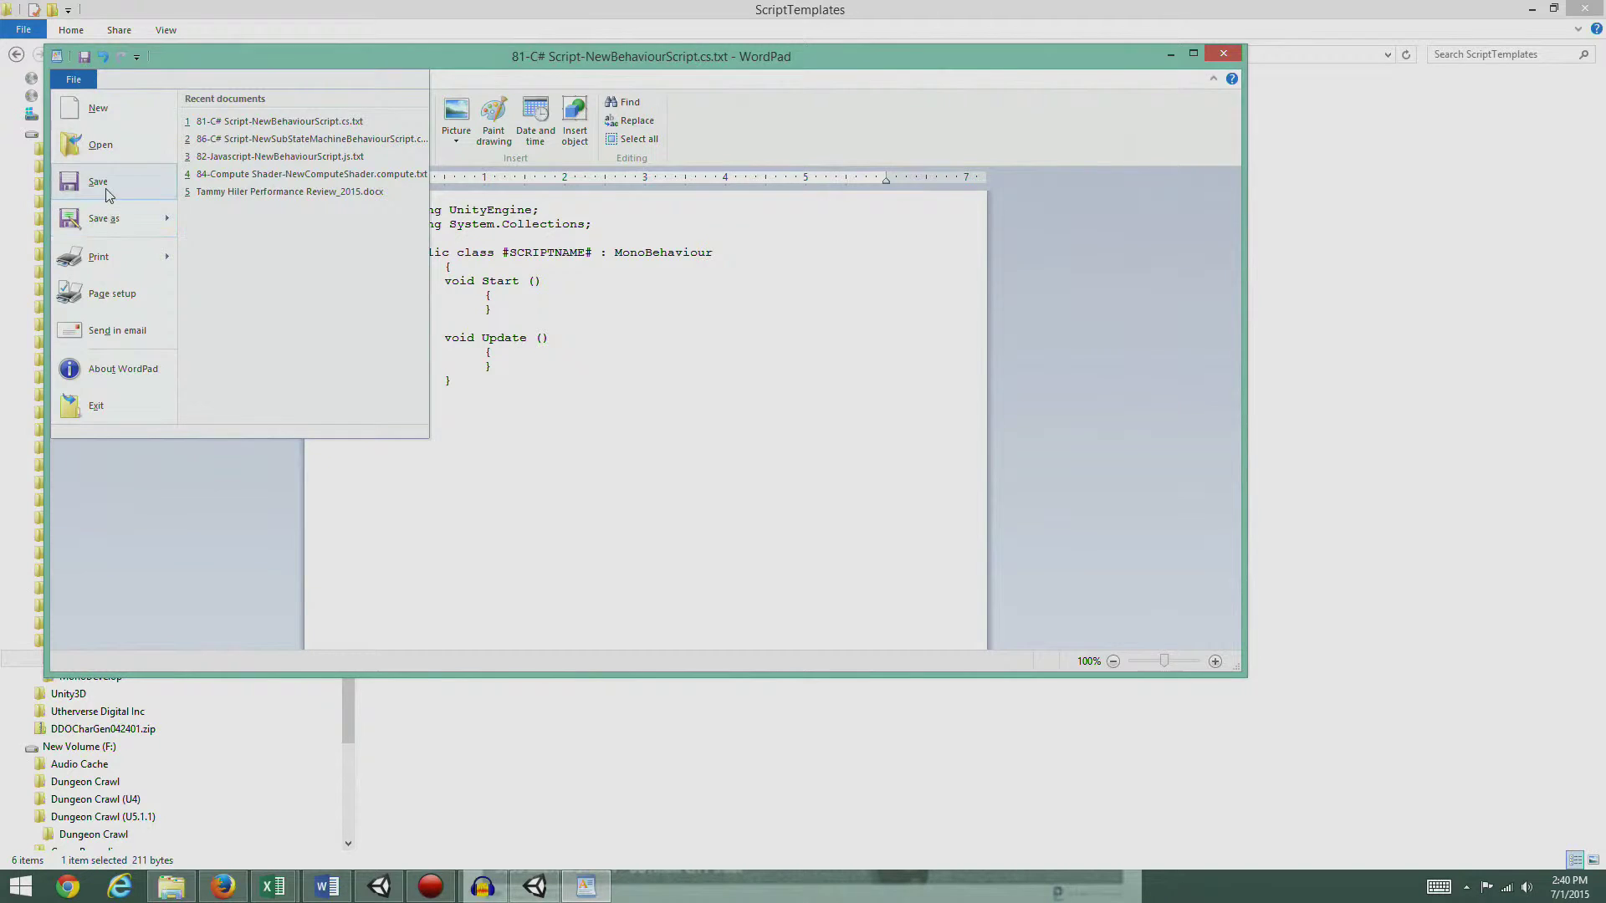
Step: Save and close the WordPad template, then delete NewBehaviourScript from Unity's Assets
{"action": "left_click", "coordinate": [1224, 53]}
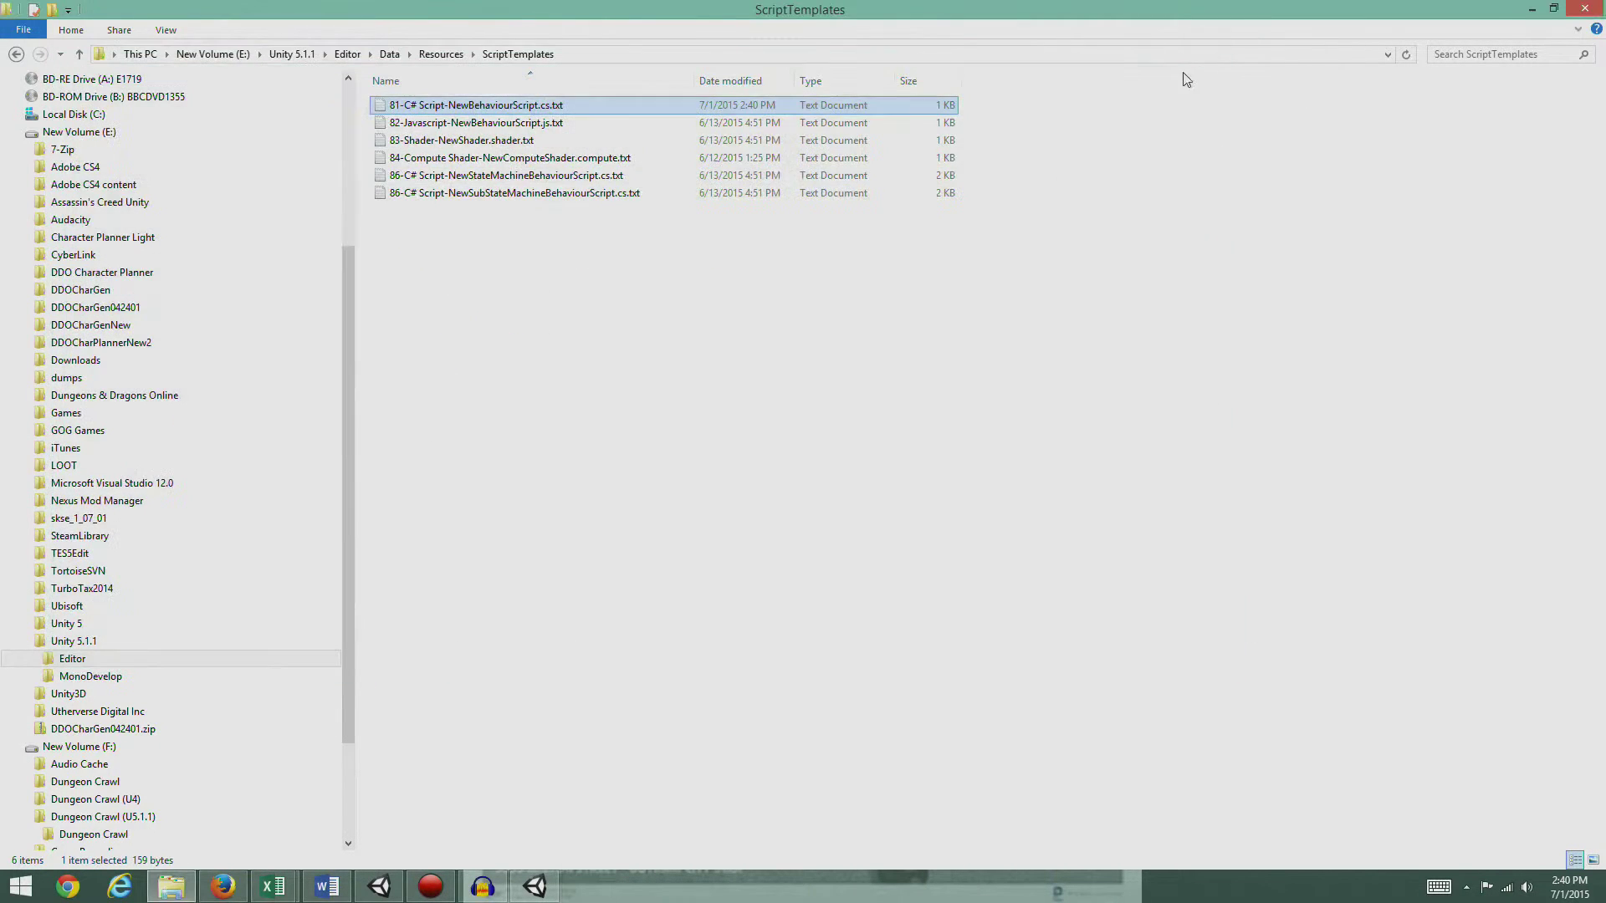
{"action": "left_click", "coordinate": [534, 886]}
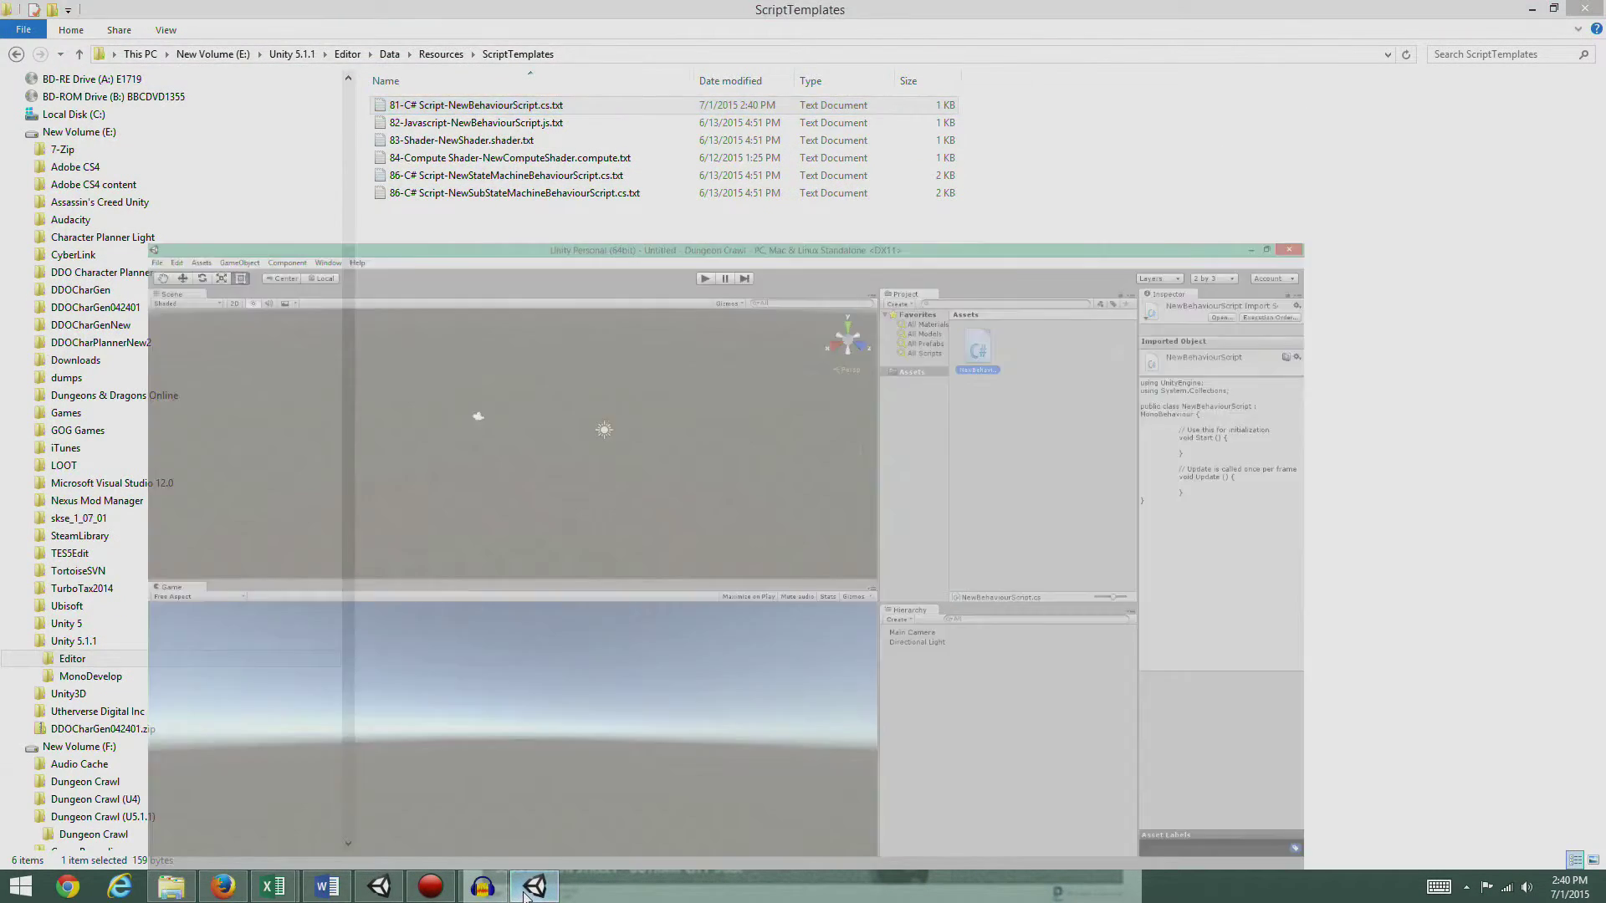
{"action": "left_click", "coordinate": [1081, 154]}
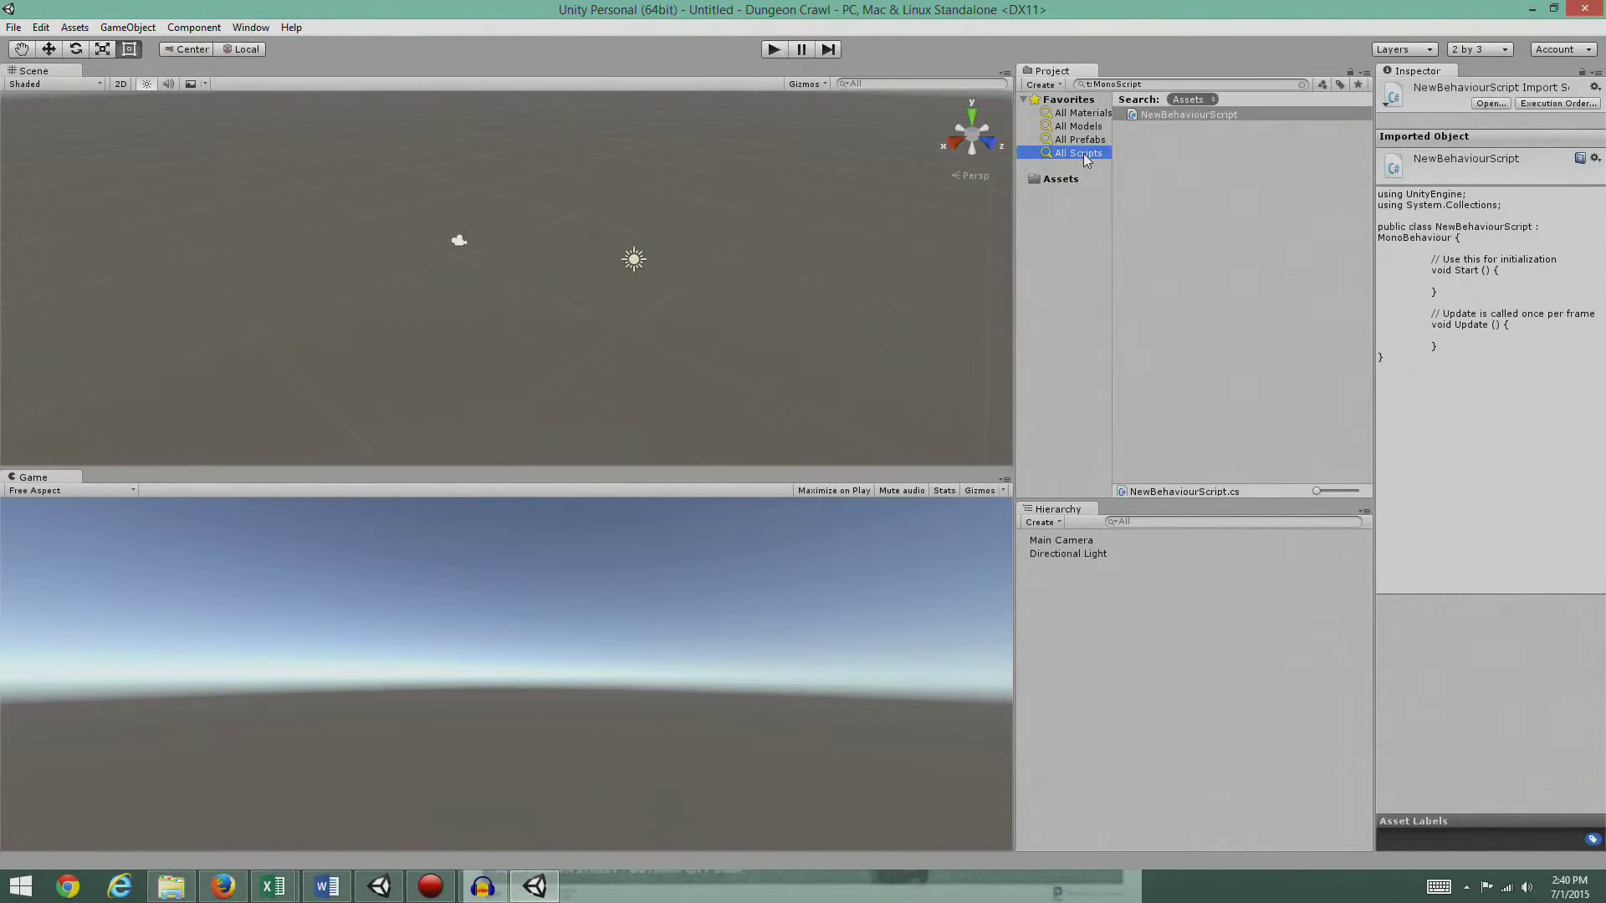
{"action": "left_click", "coordinate": [1067, 179]}
{"action": "left_click", "coordinate": [1173, 115]}
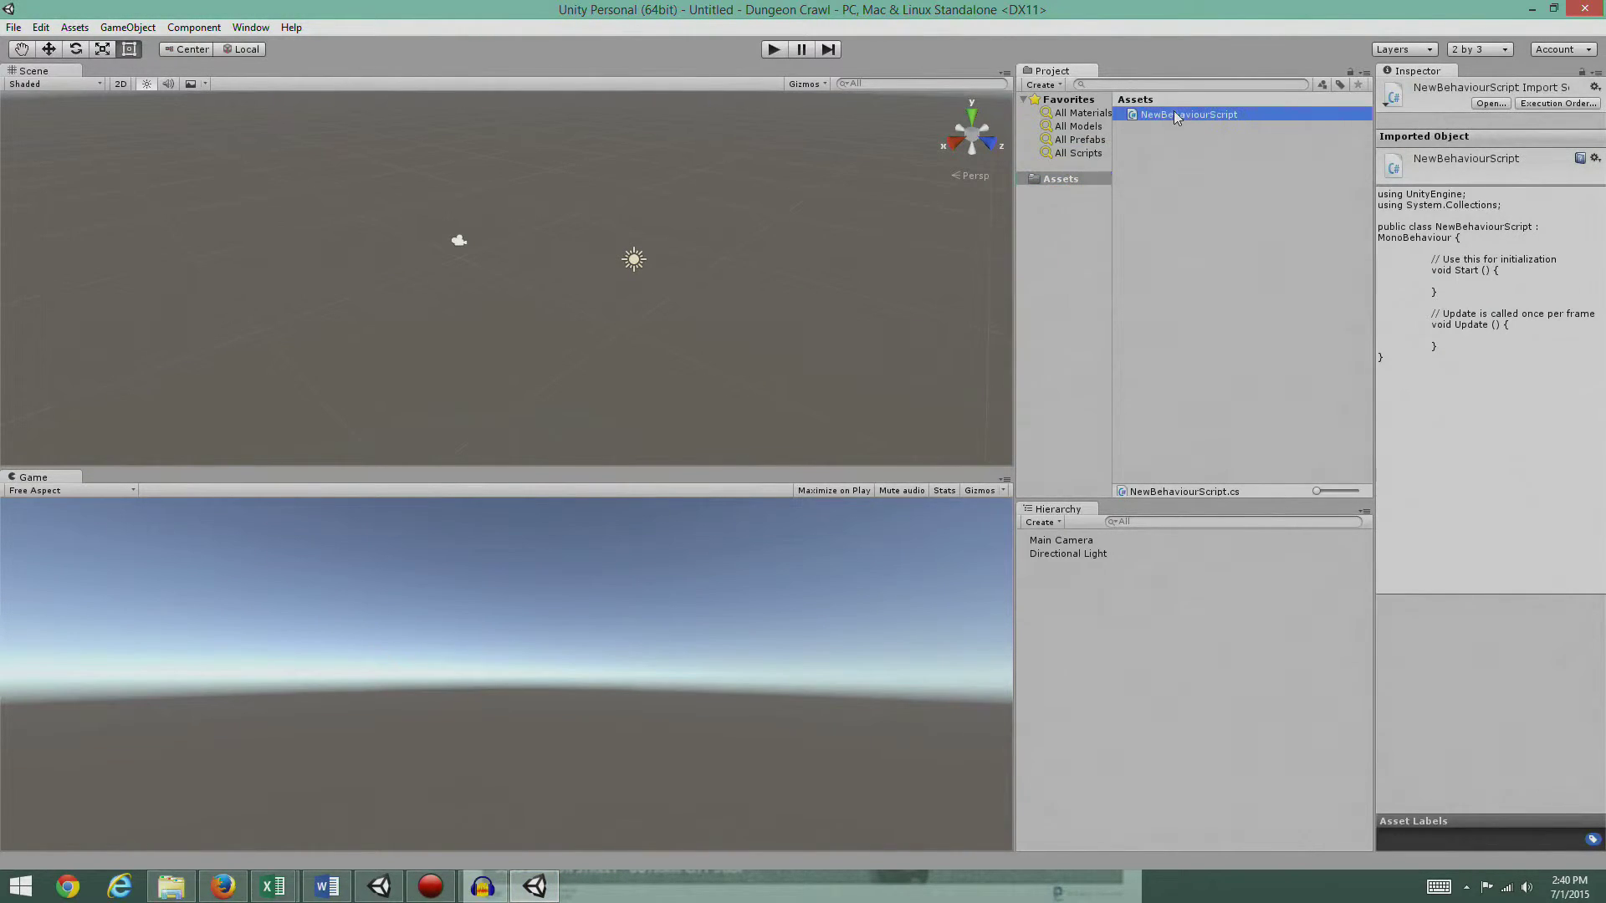
{"action": "key", "text": "Delete"}
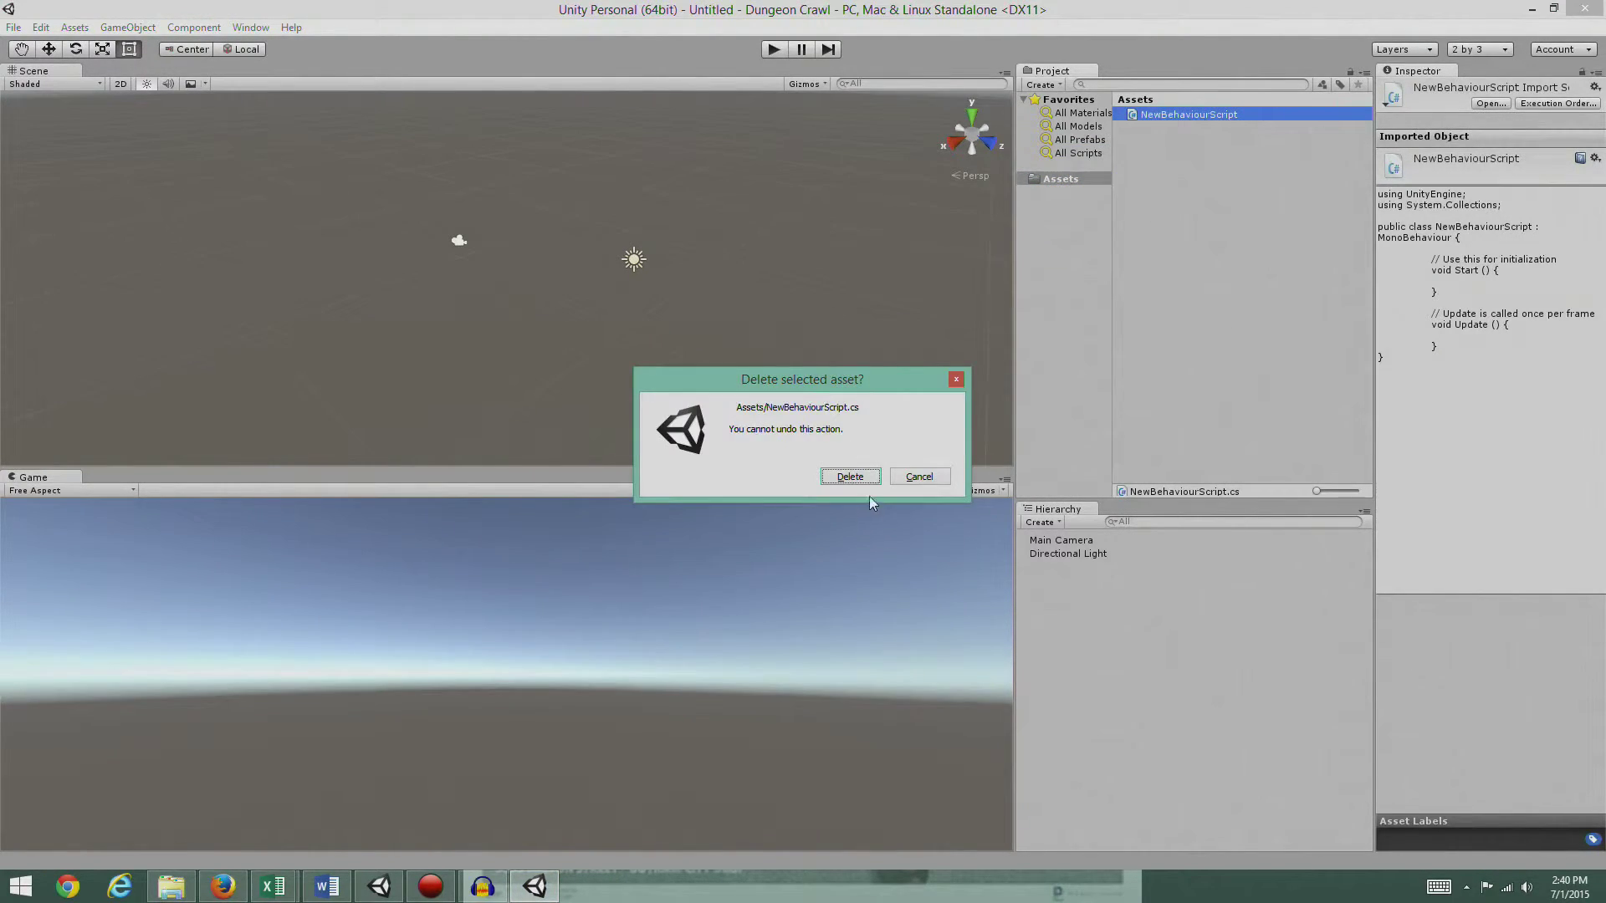
{"action": "left_click", "coordinate": [858, 476]}
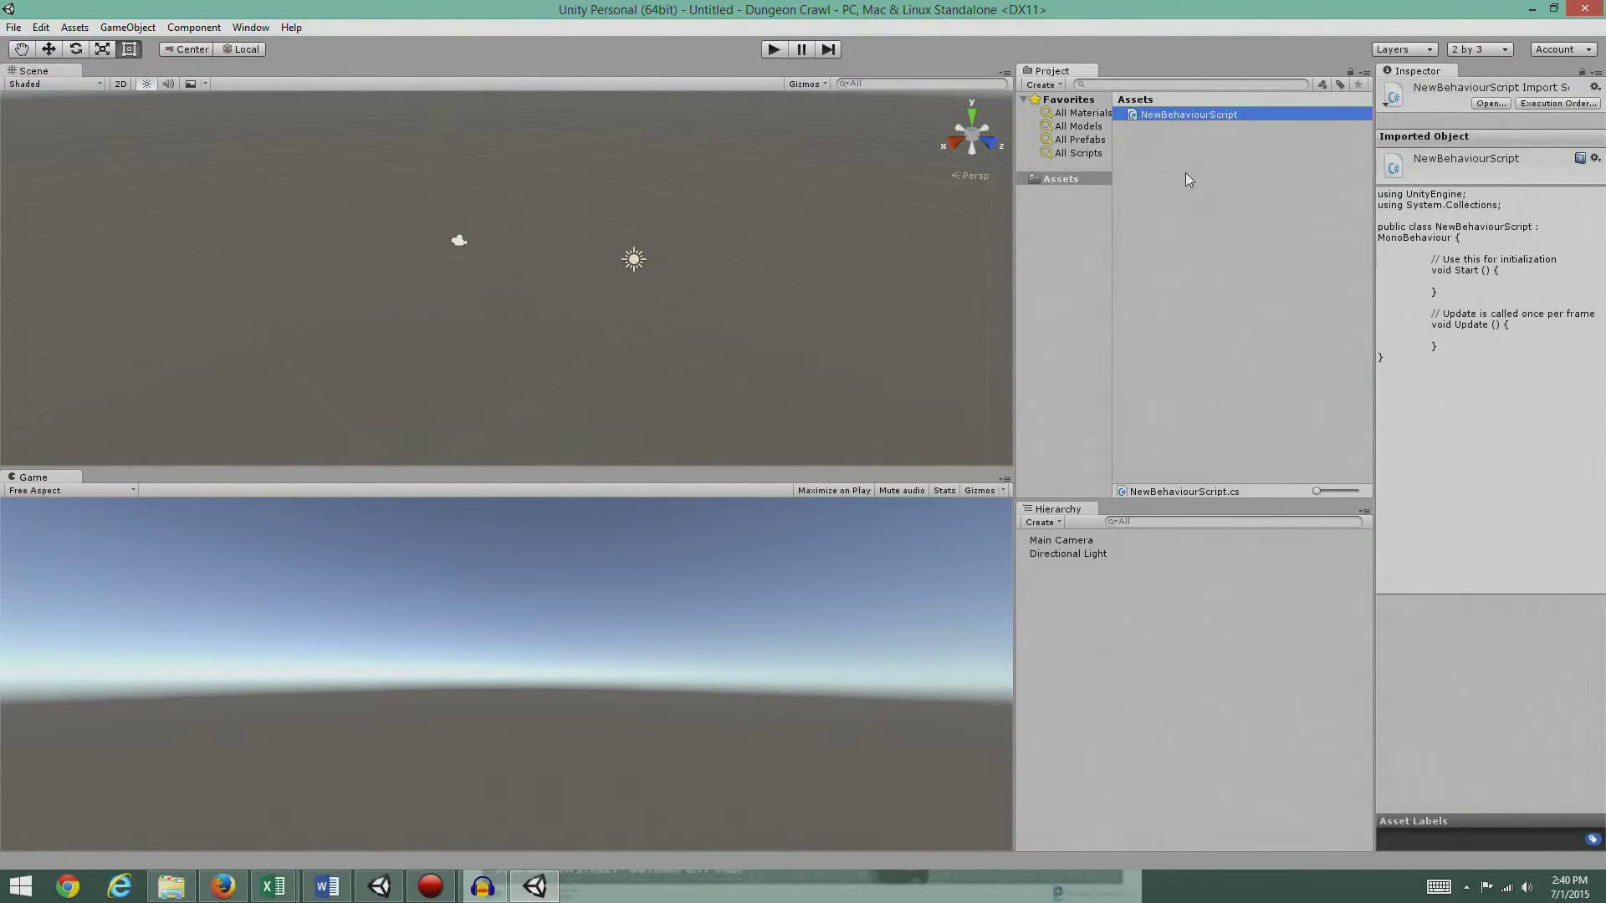
Step: Create a fresh NewBehaviourScript C# script and open it in Visual Studio
{"action": "left_click", "coordinate": [1039, 84]}
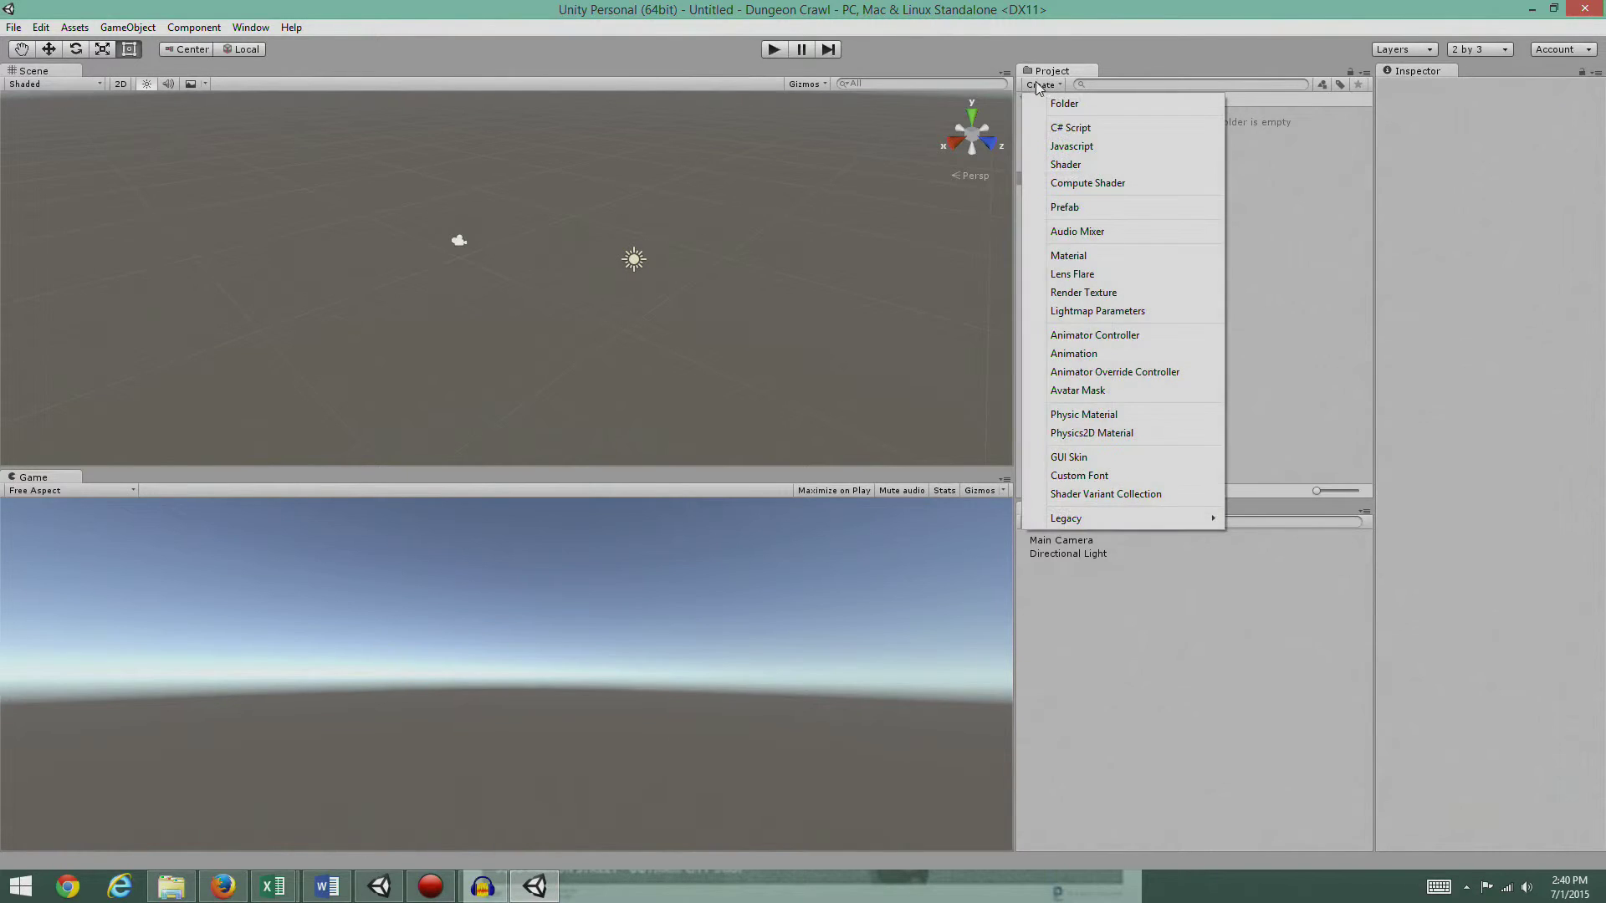
{"action": "left_click", "coordinate": [1079, 127]}
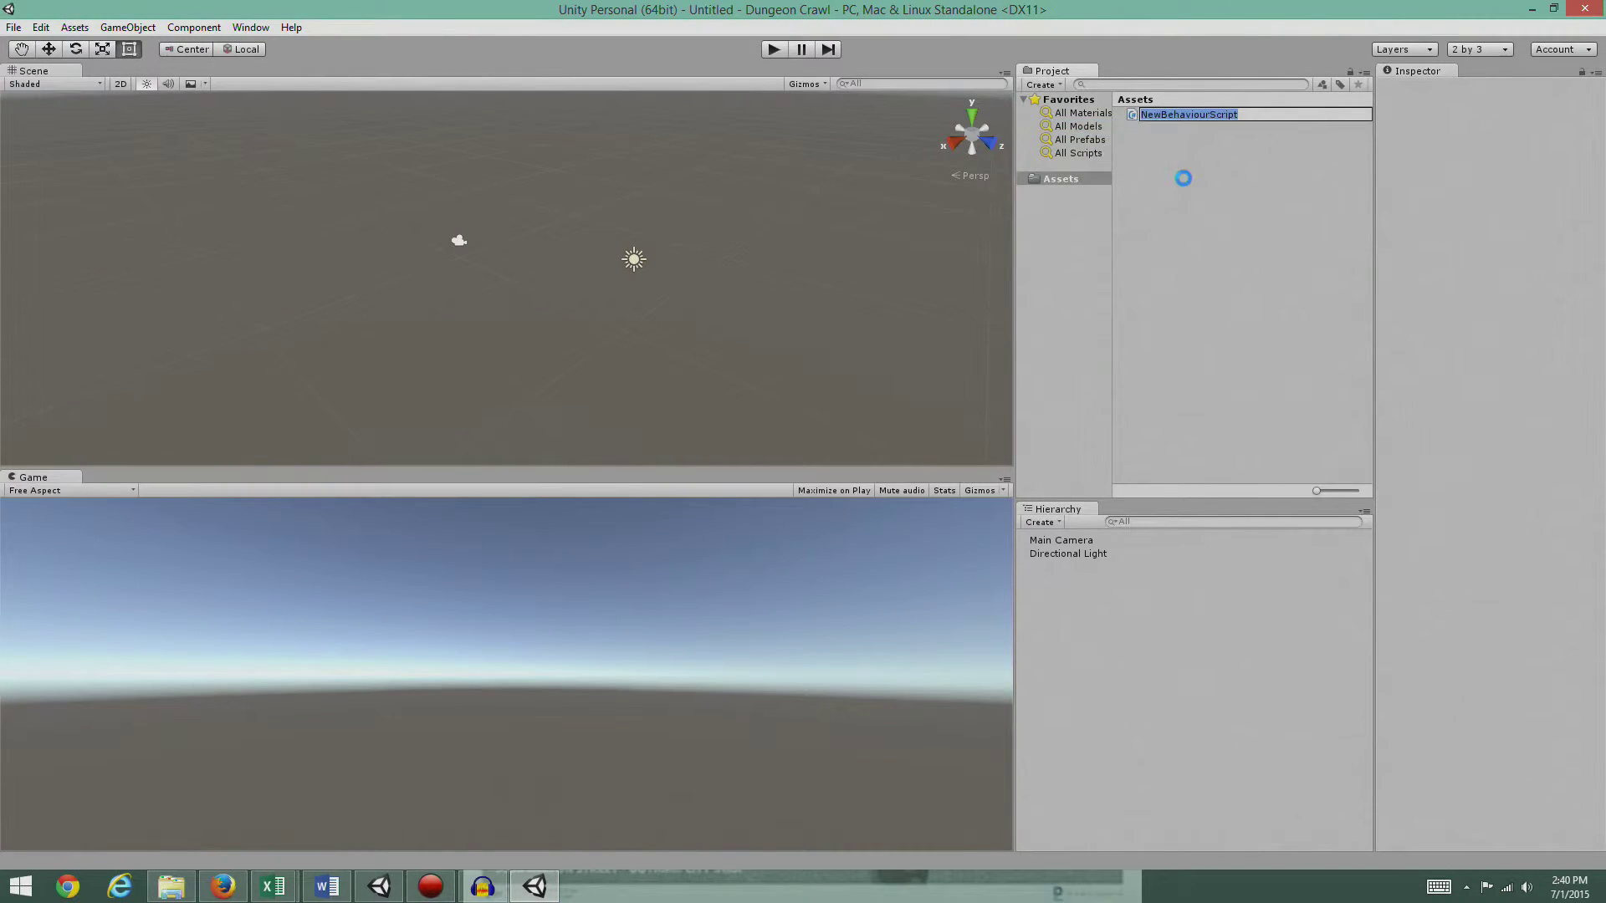
{"action": "double_click", "coordinate": [1154, 114]}
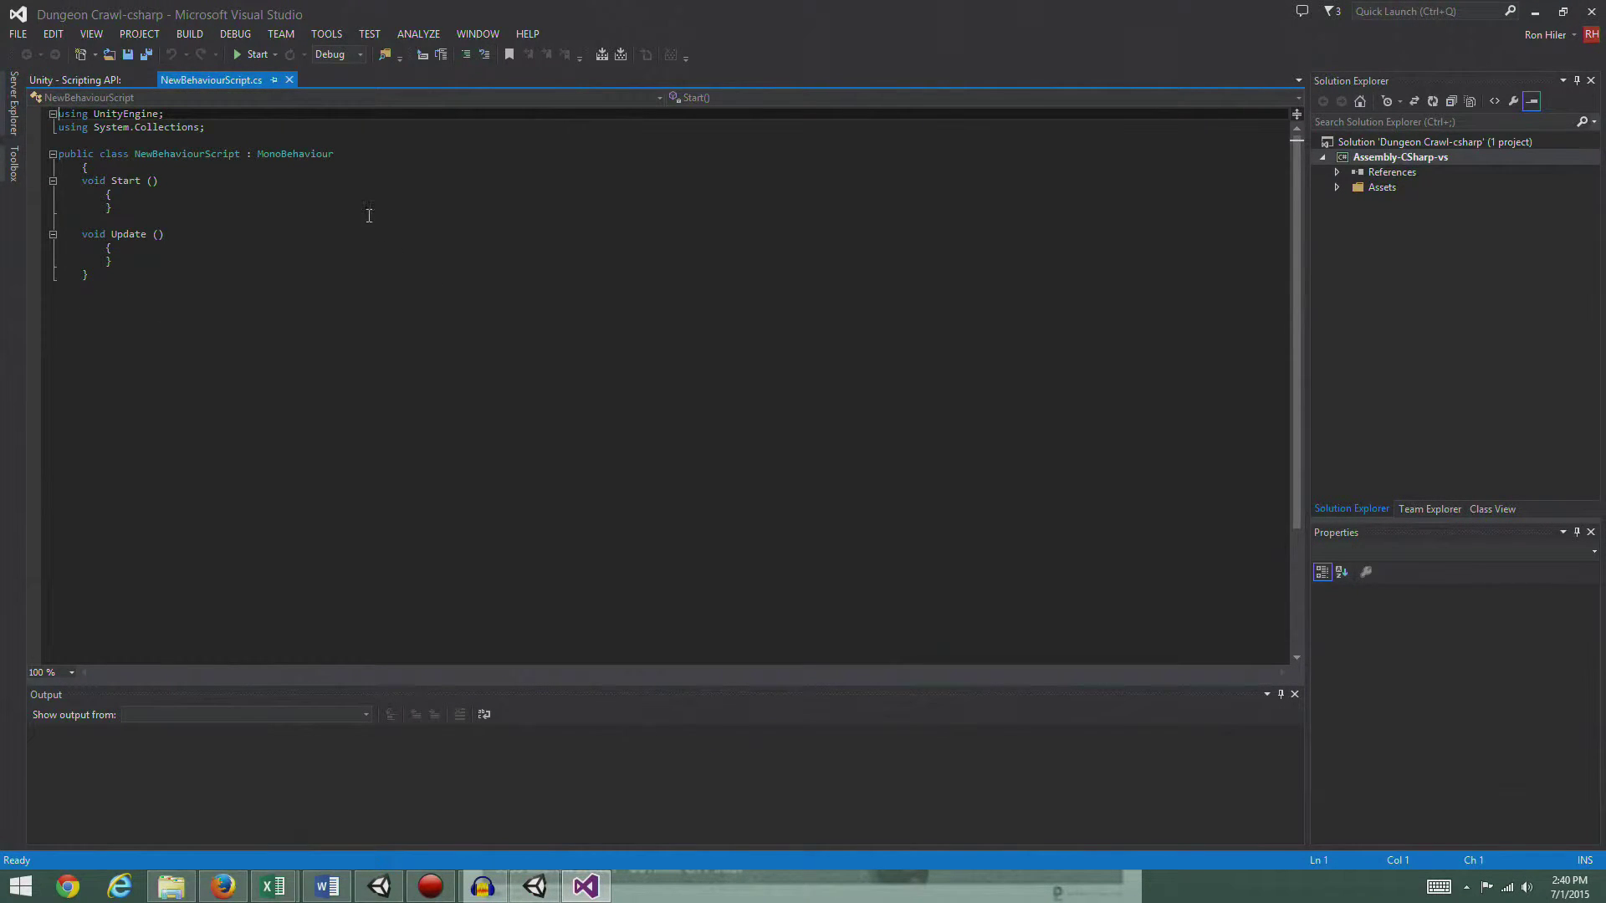
Step: Move through NewBehaviourScript and add a blank line inside Start()
{"action": "left_click", "coordinate": [116, 168]}
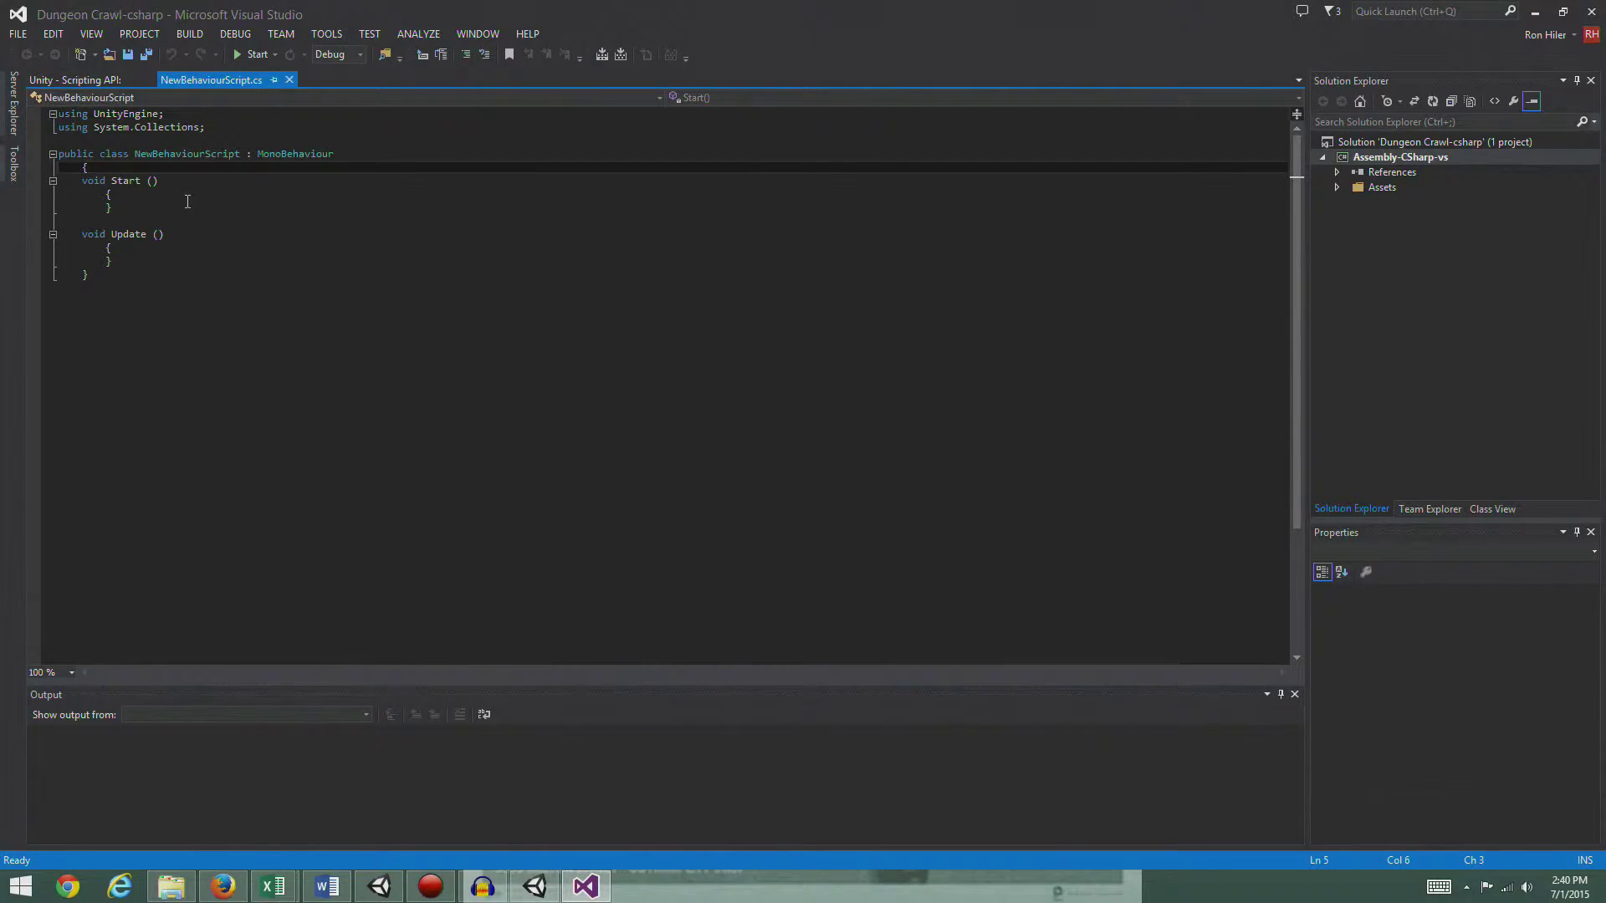
{"action": "left_click", "coordinate": [142, 195]}
{"action": "left_click", "coordinate": [151, 207]}
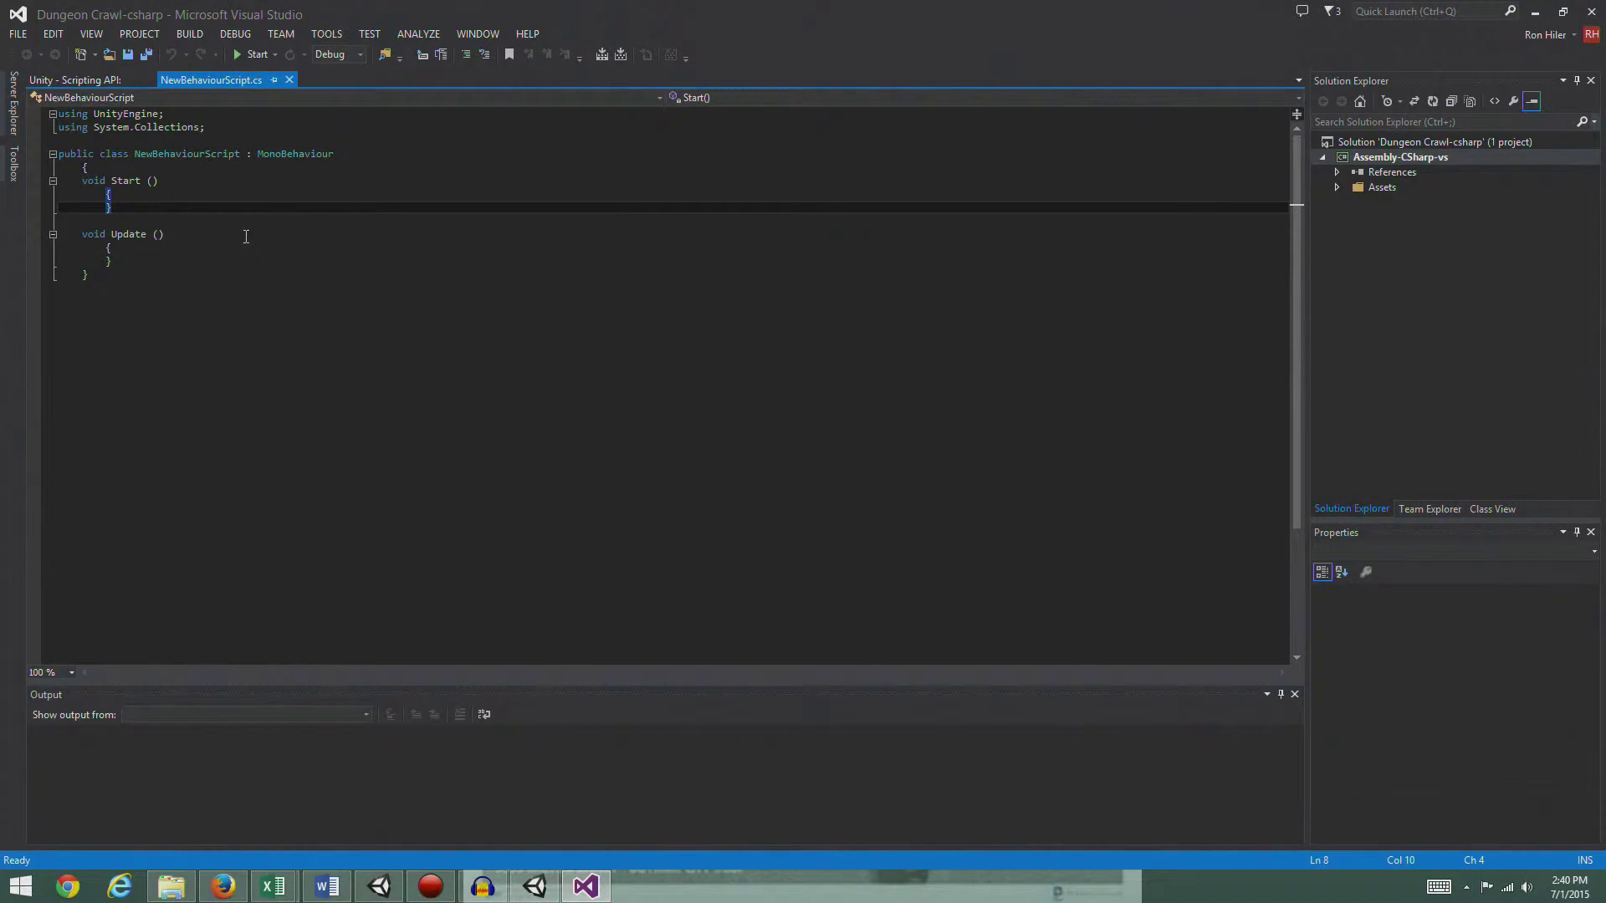
{"action": "left_click", "coordinate": [145, 267]}
{"action": "left_click", "coordinate": [349, 395]}
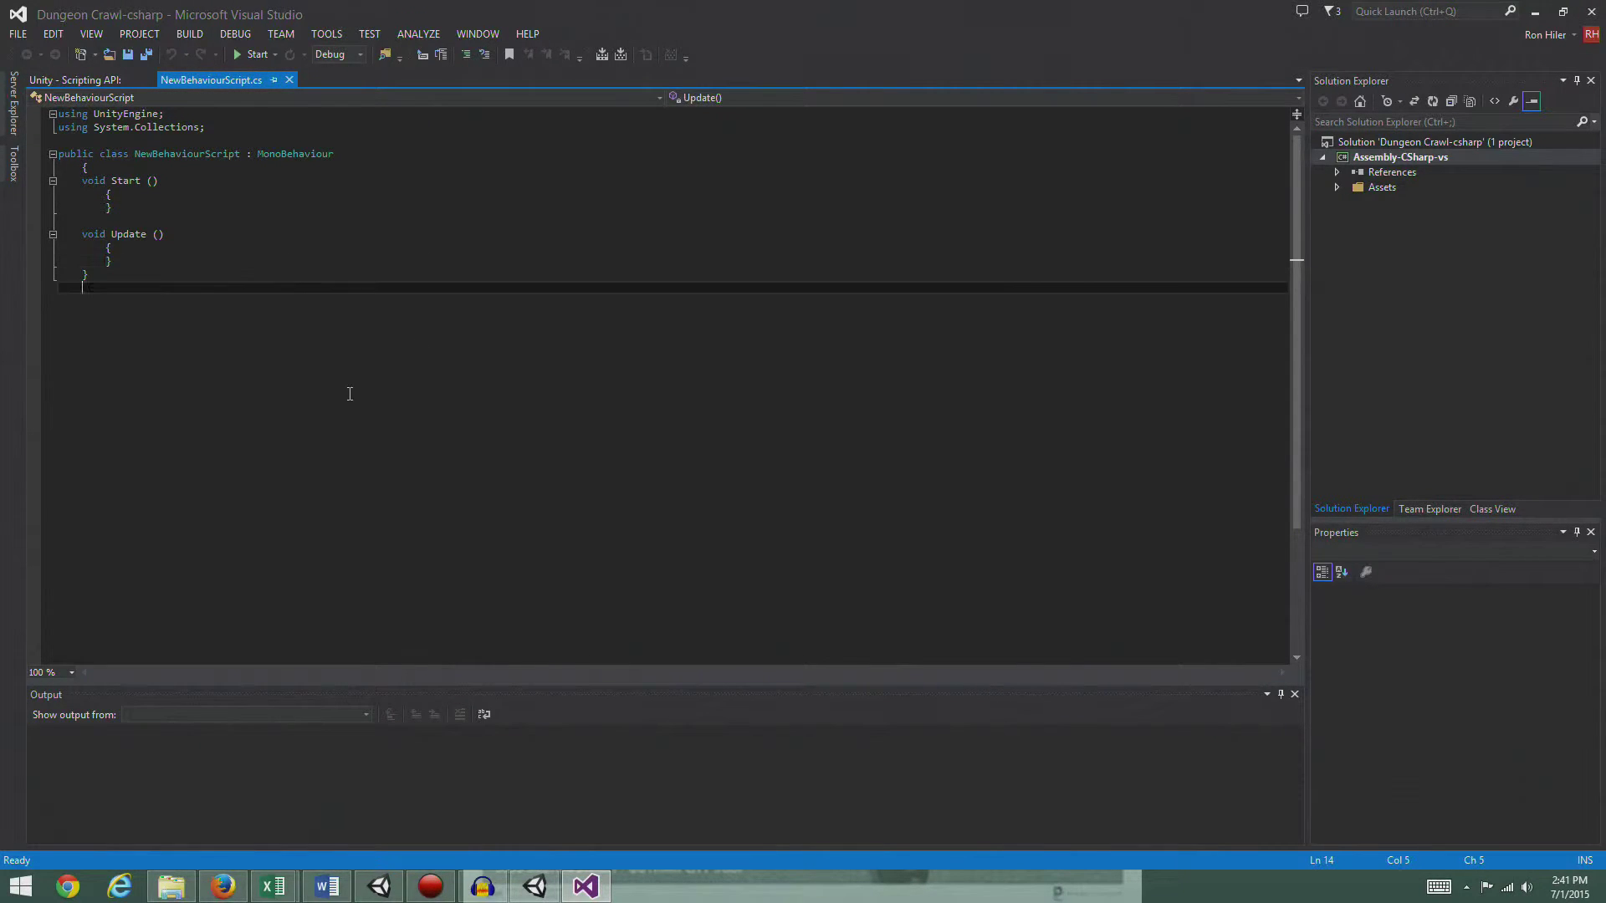
{"action": "left_click", "coordinate": [211, 199]}
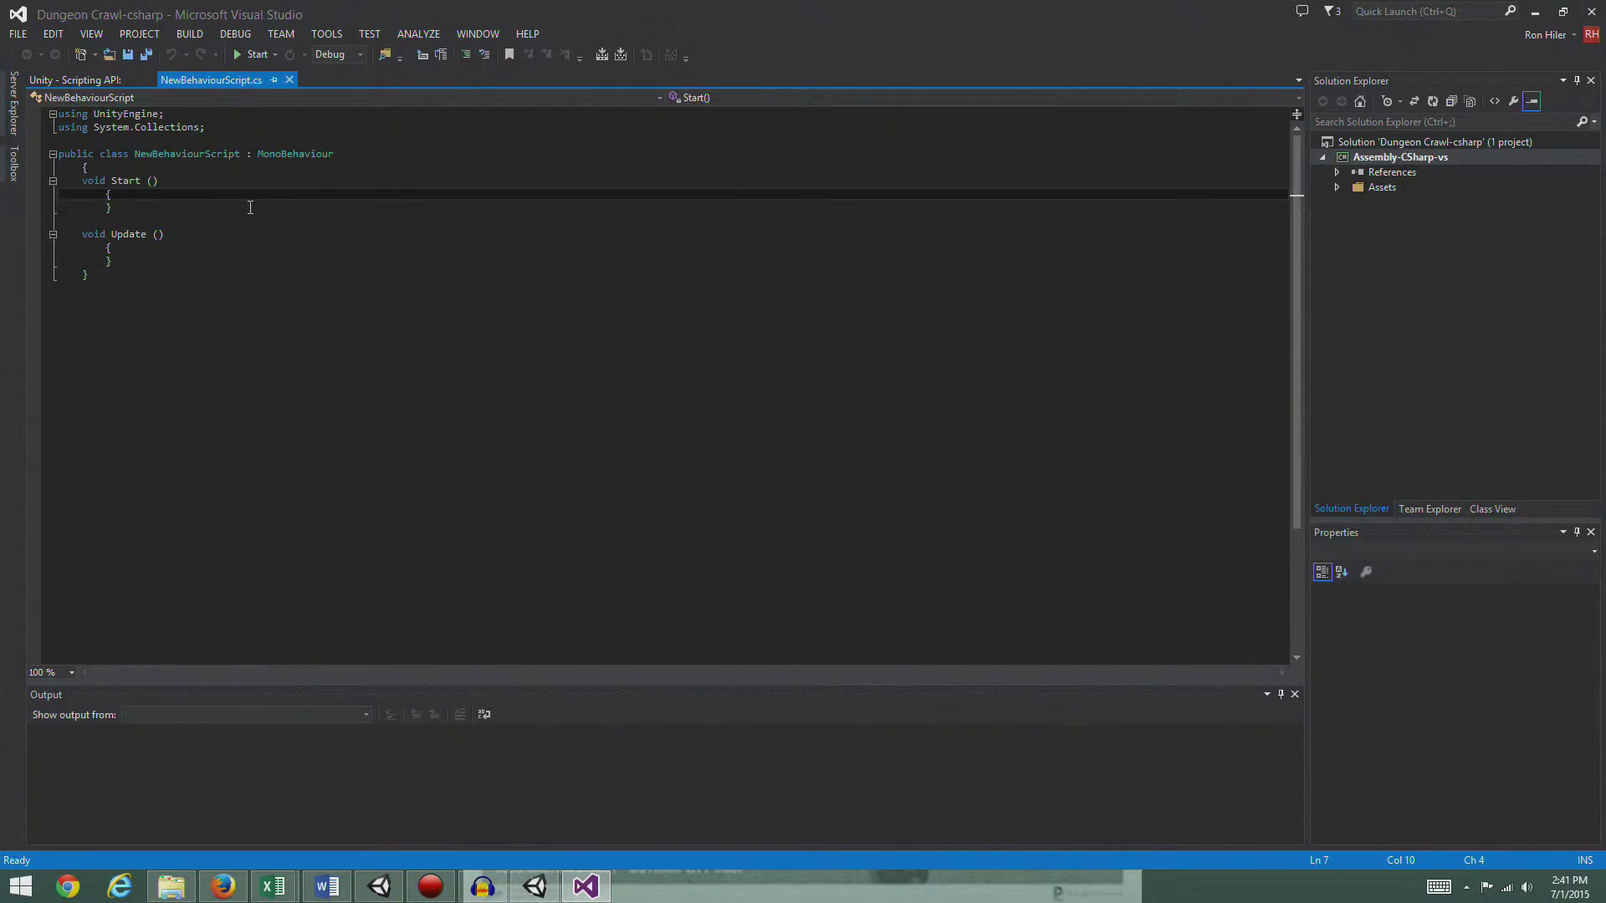
{"action": "key", "text": "Up"}
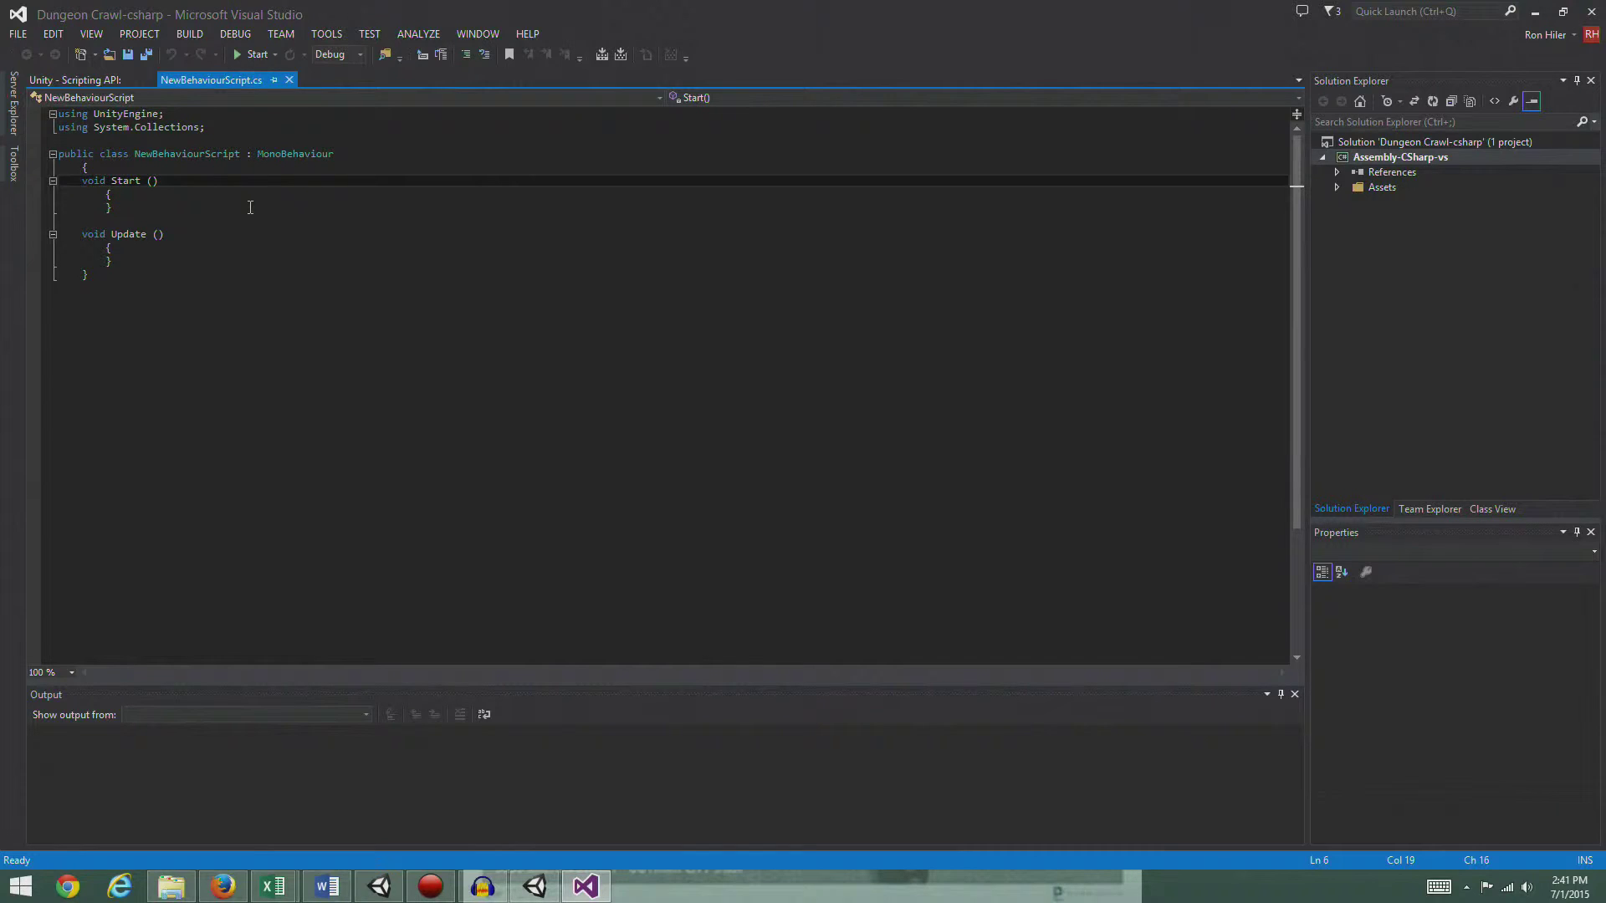
{"action": "left_click", "coordinate": [201, 323]}
{"action": "left_click", "coordinate": [75, 197]}
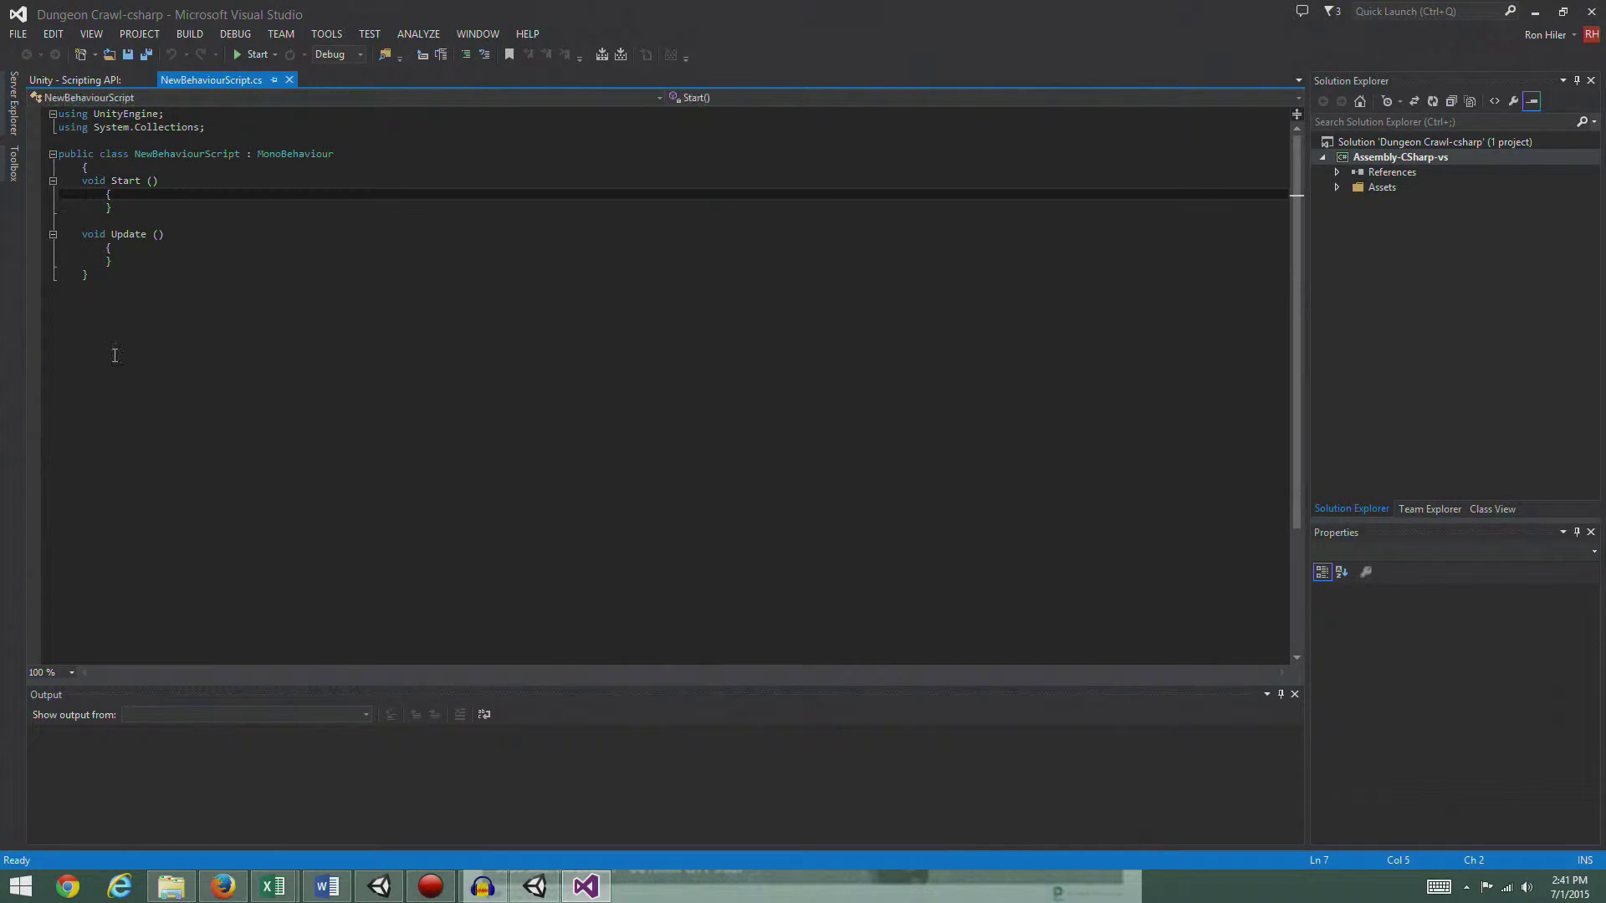
{"action": "key", "text": "Return"}
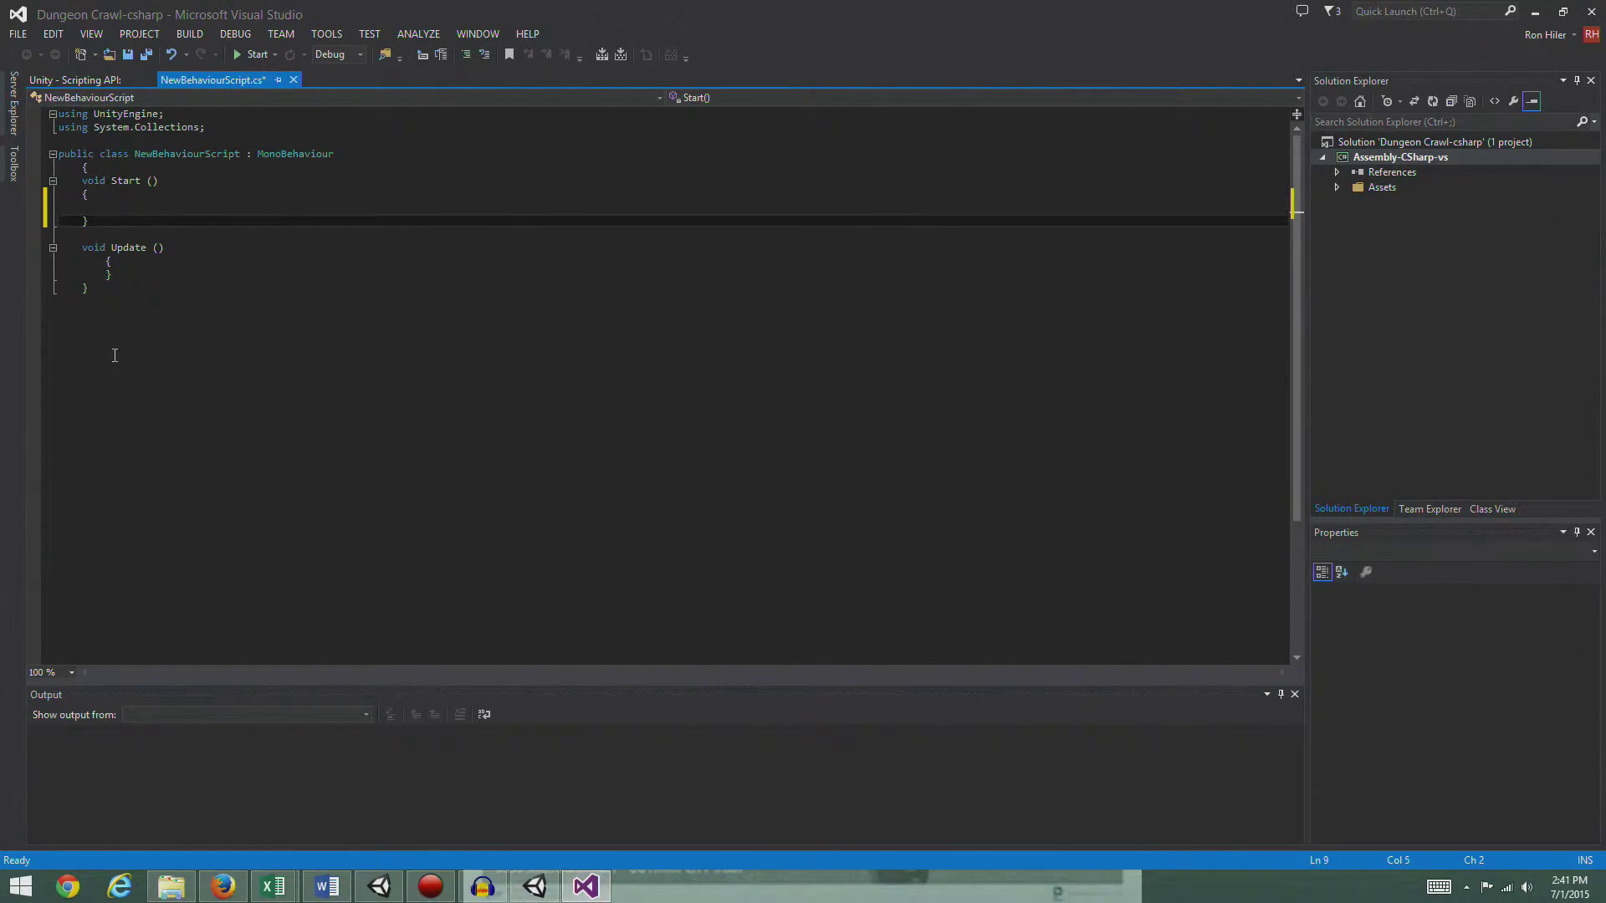
{"action": "key", "text": "Up"}
{"action": "type", "text": "this "}
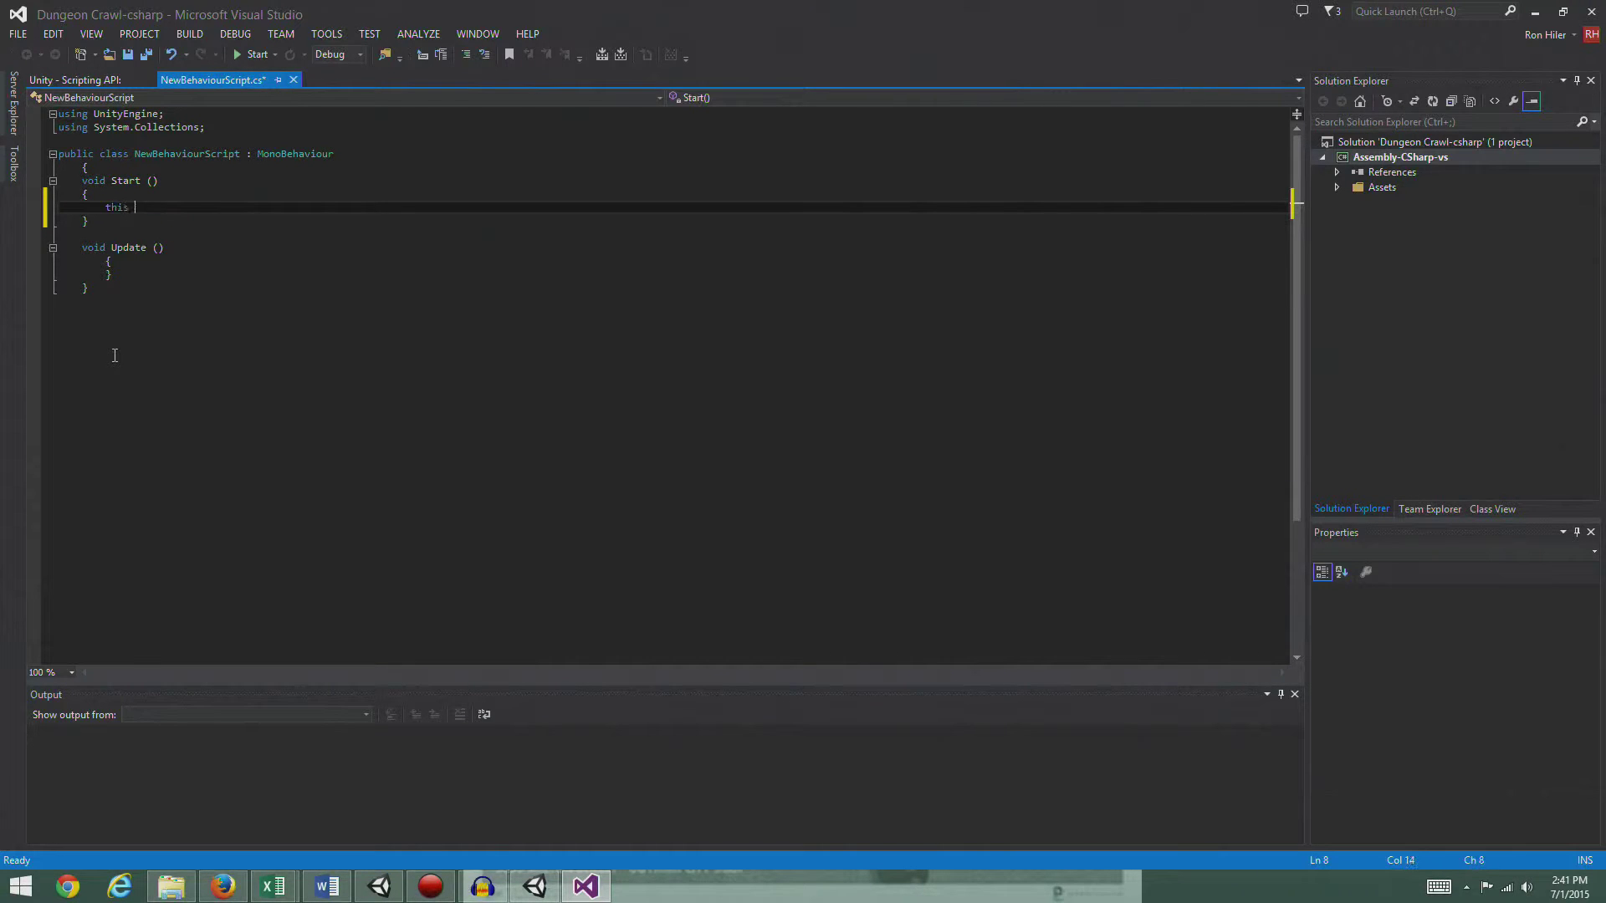
{"action": "type", "text": "style"}
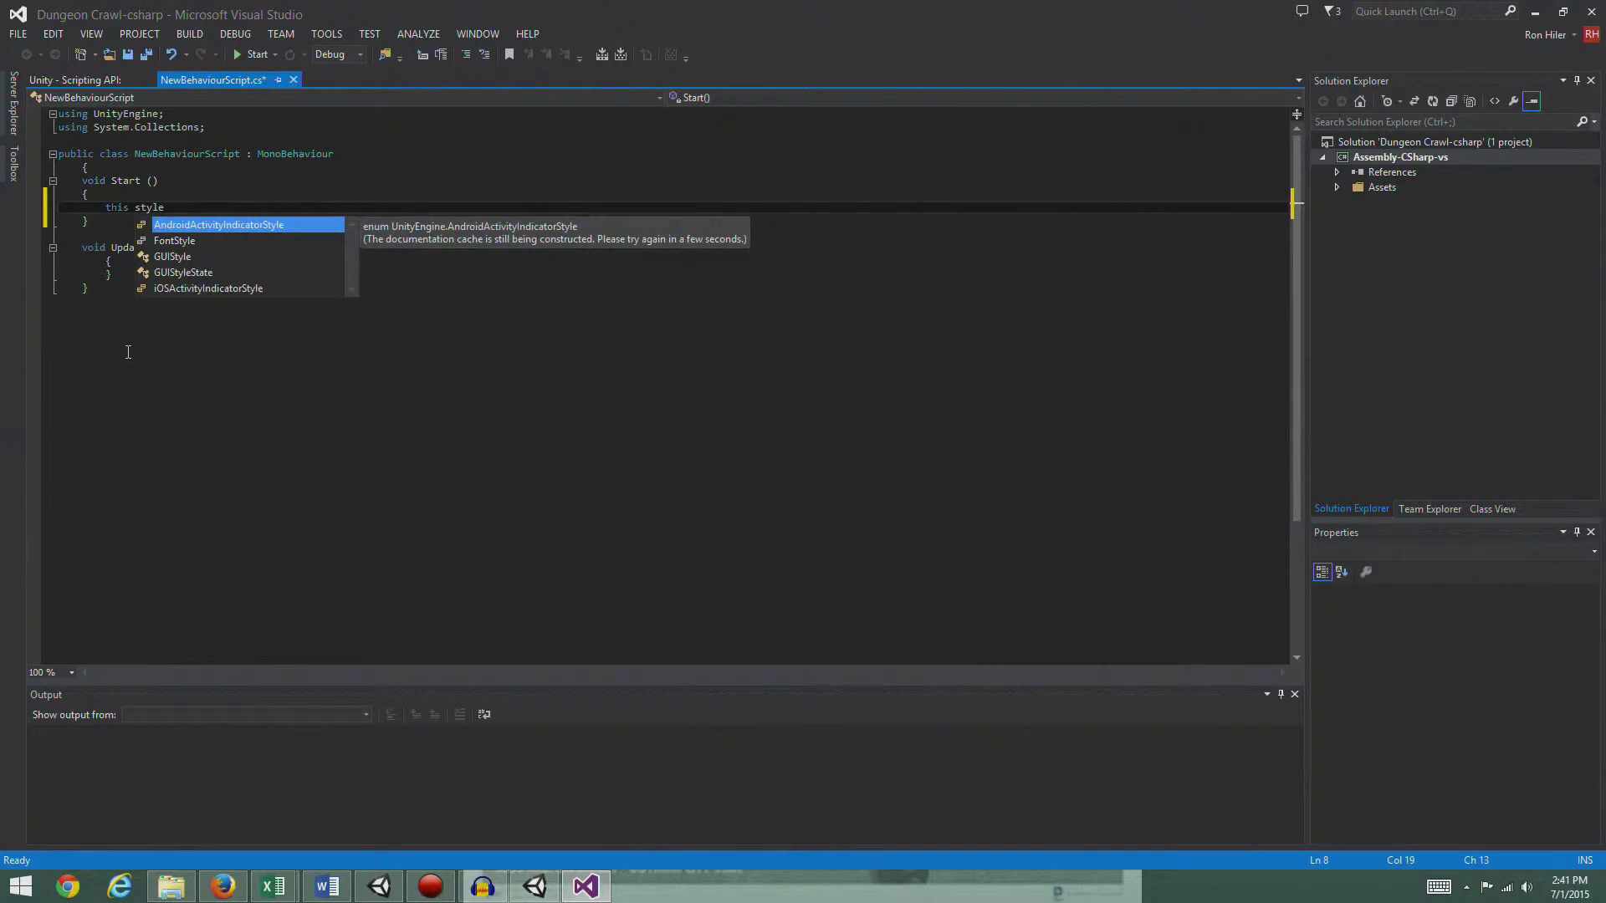
{"action": "key", "text": "Escape"}
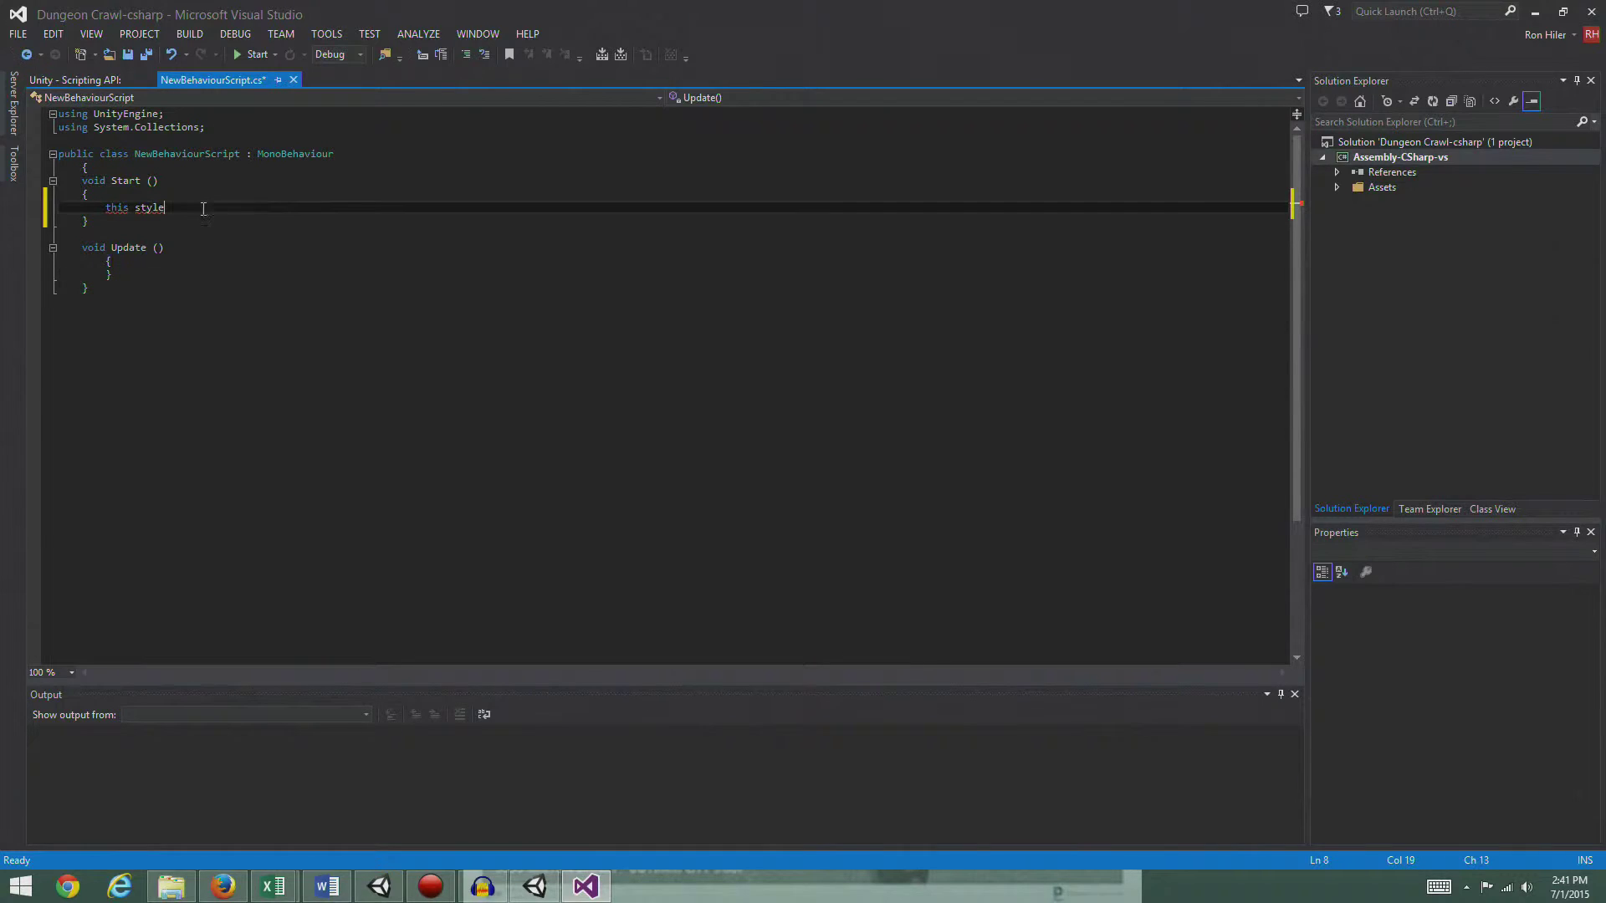
Step: Select and delete the 'this style;' line in Start(), then save the script
{"action": "left_click", "coordinate": [211, 296]}
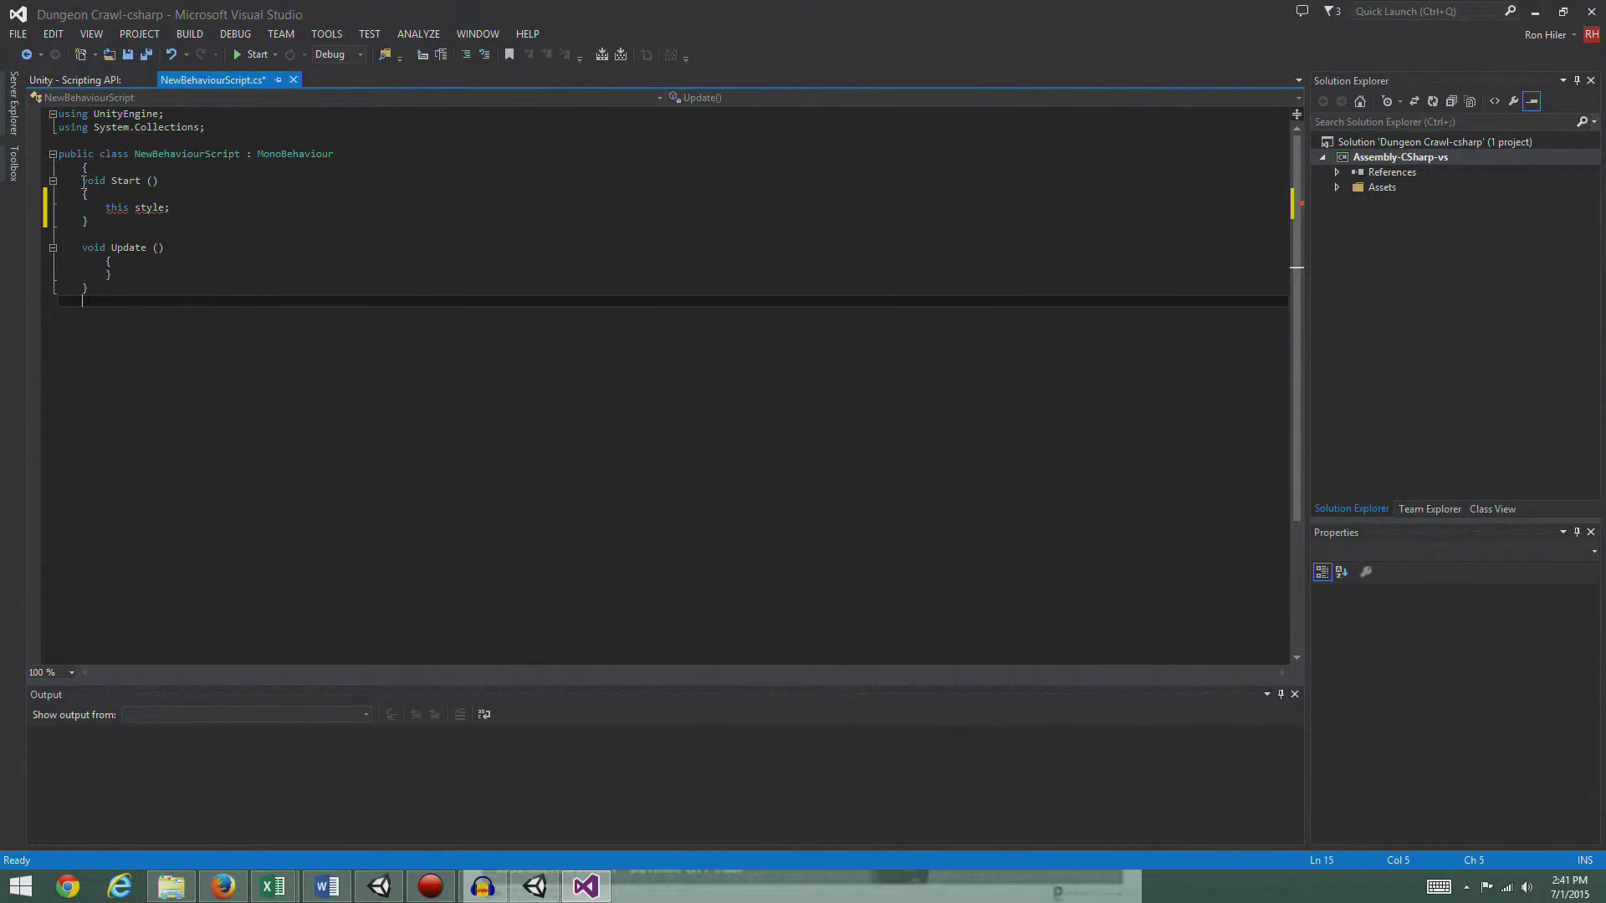
{"action": "left_click", "coordinate": [84, 221]}
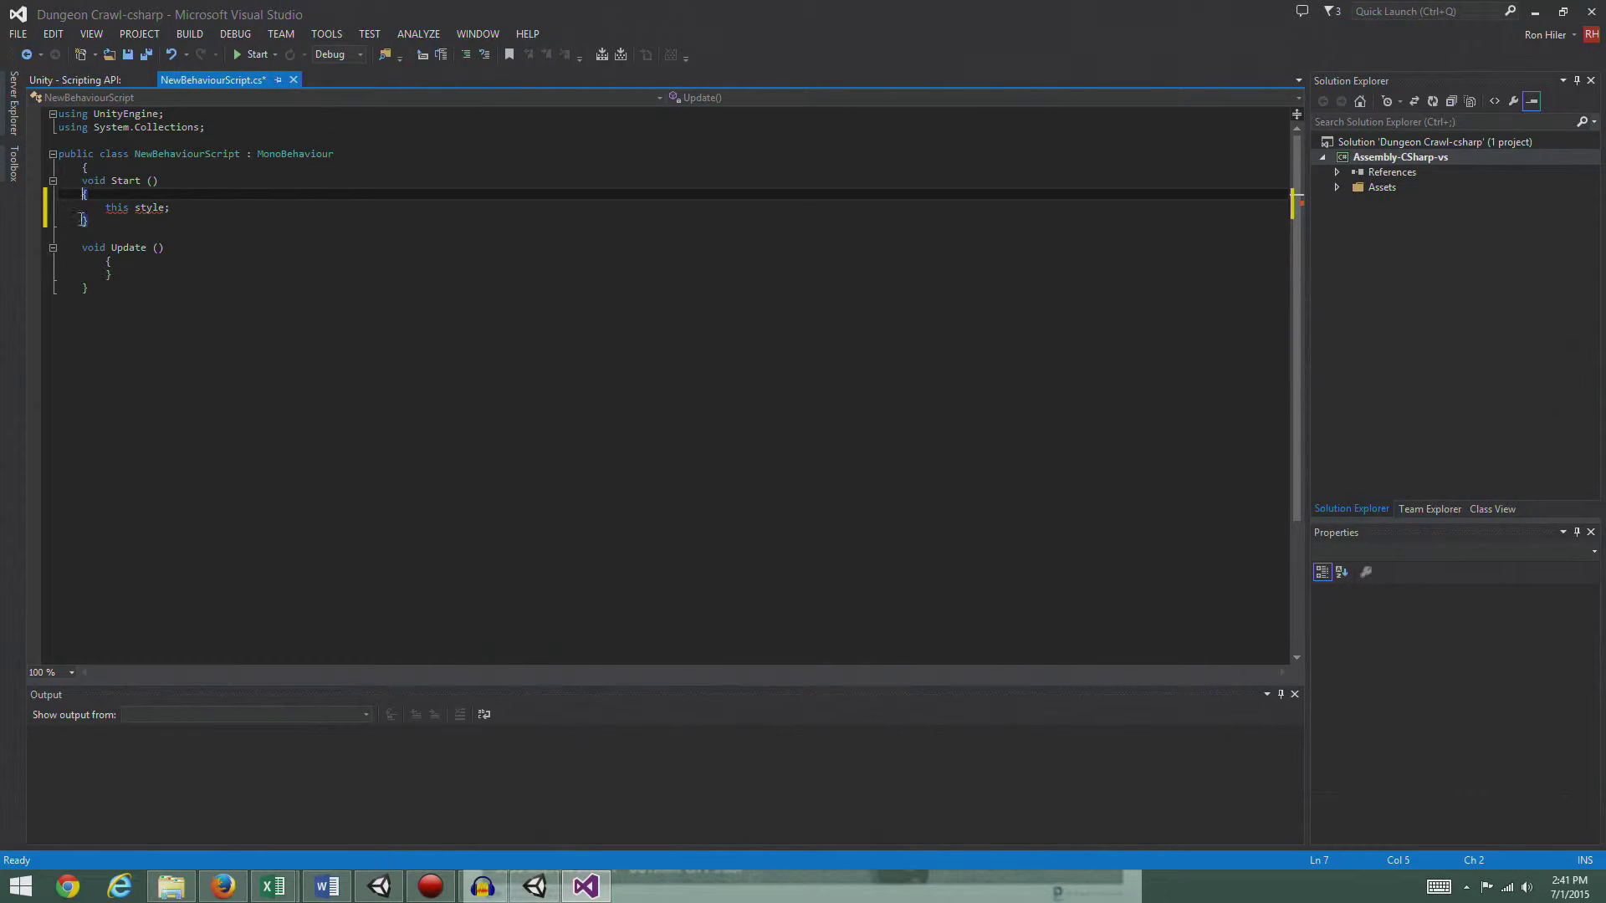
{"action": "left_click", "coordinate": [190, 302]}
{"action": "left_click", "coordinate": [235, 210]}
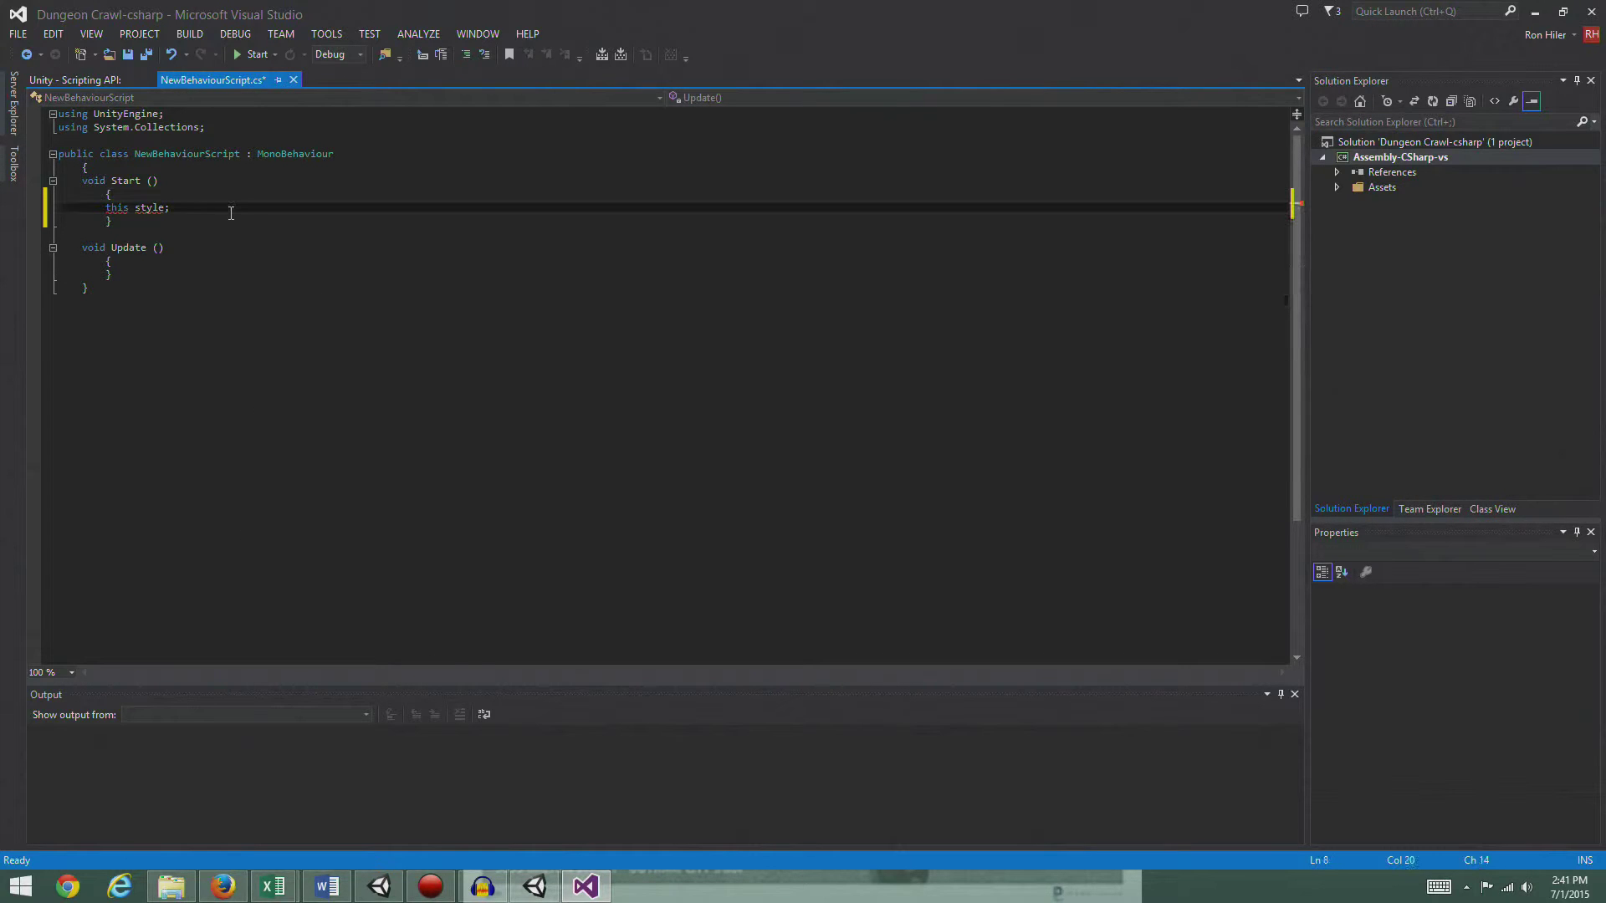
{"action": "key", "text": "shift+Down"}
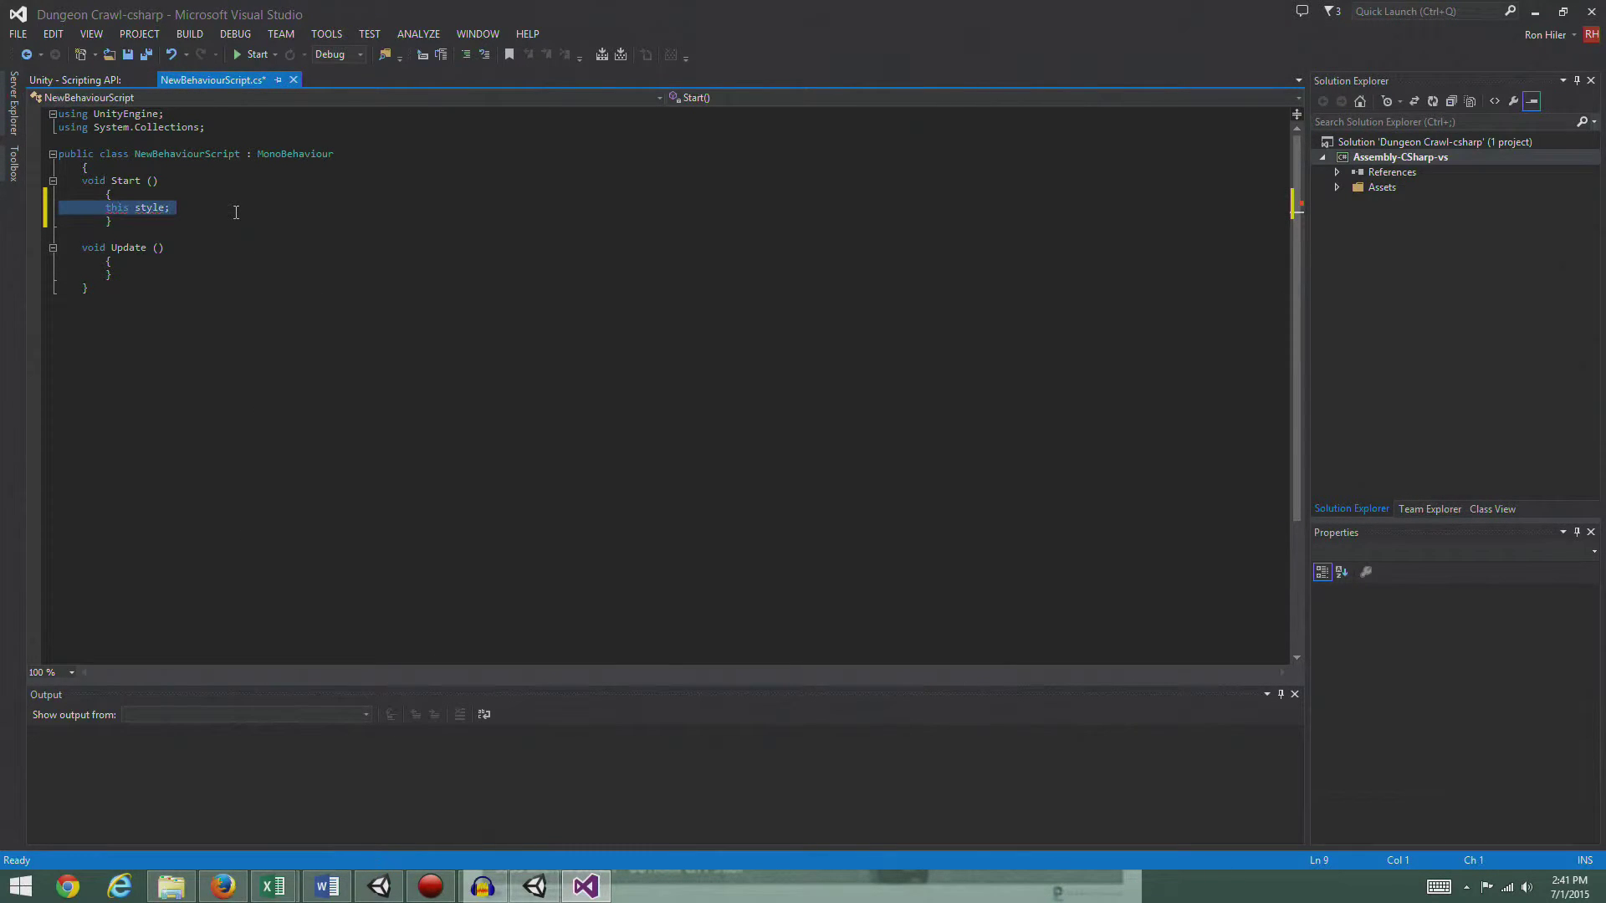
{"action": "key", "text": "Delete"}
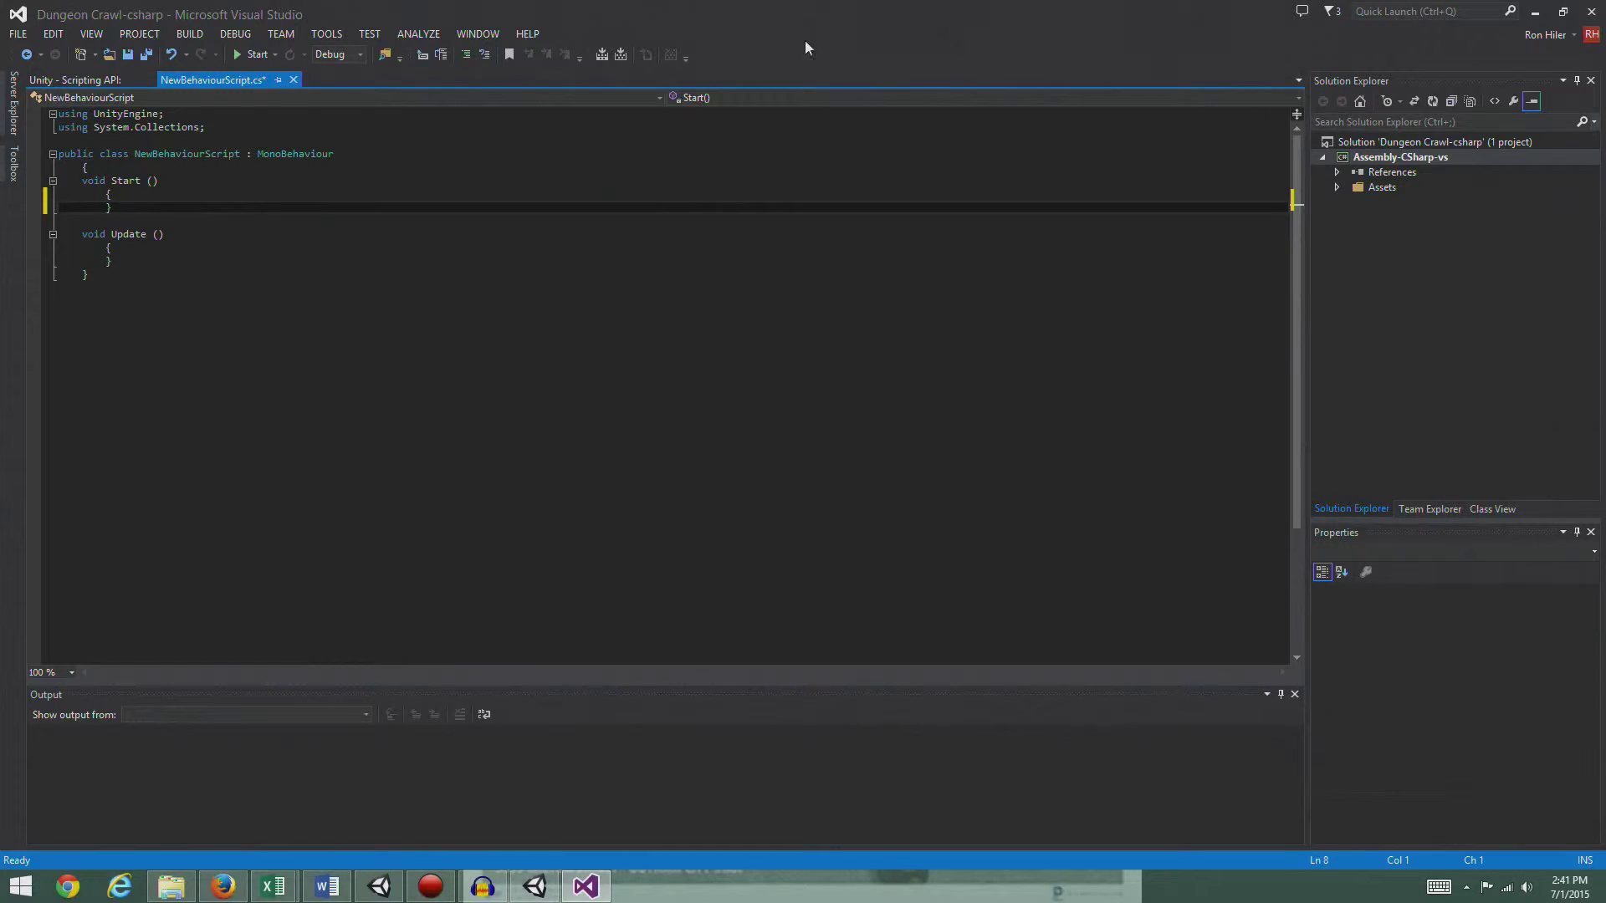
{"action": "left_click", "coordinate": [127, 55]}
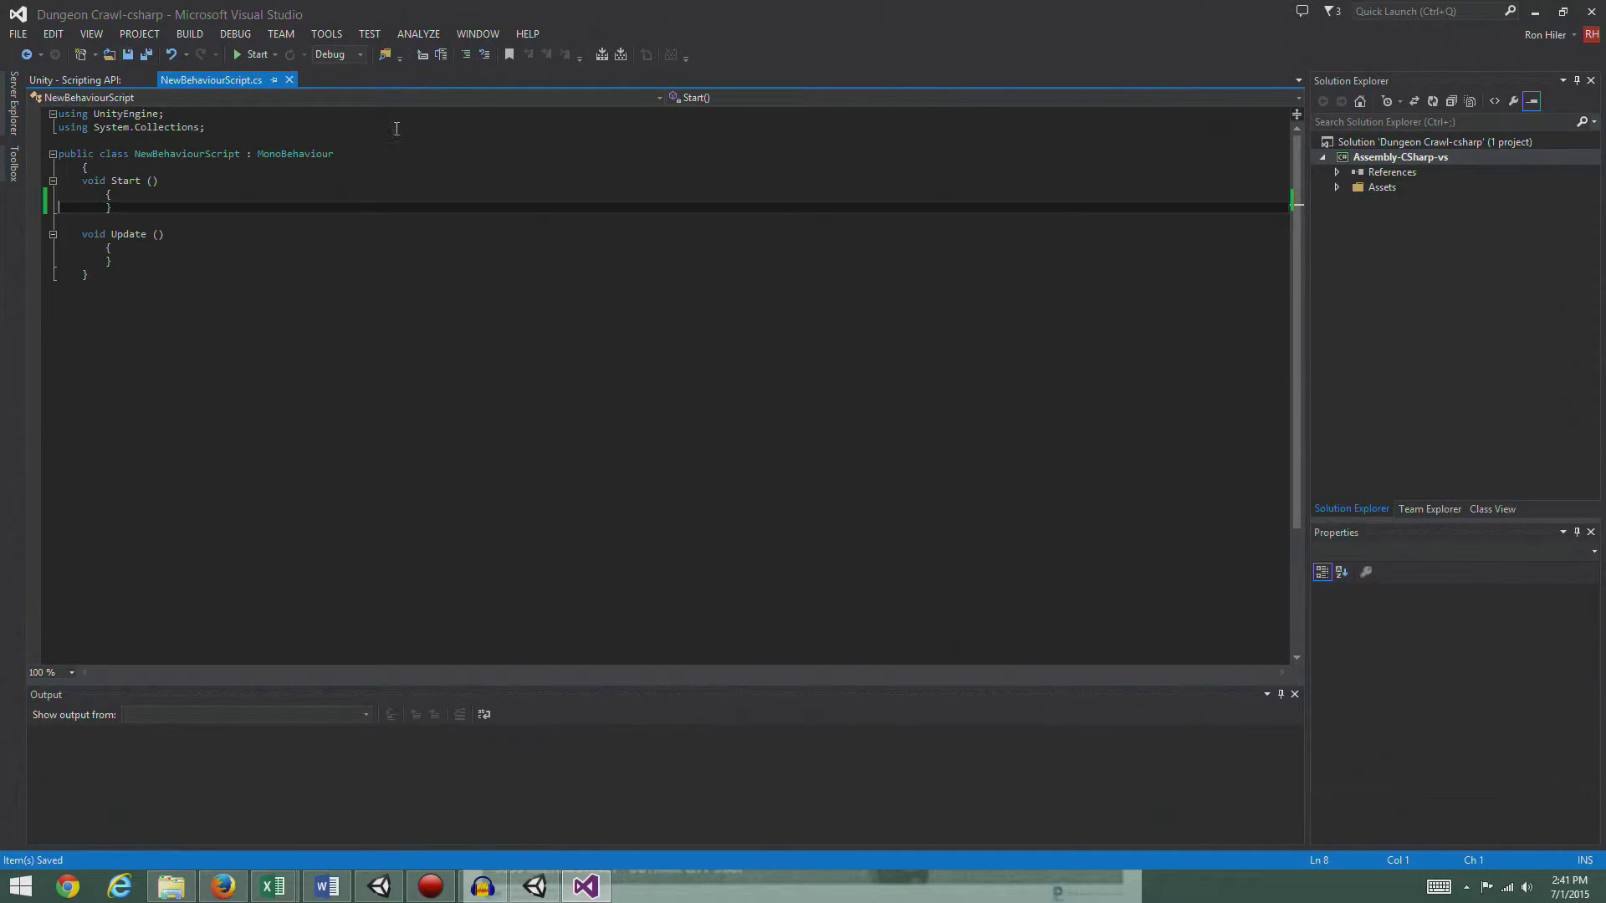
Step: Close Visual Studio, delete NewBehaviourScript from Assets, and add a new folder
{"action": "left_click", "coordinate": [1588, 11]}
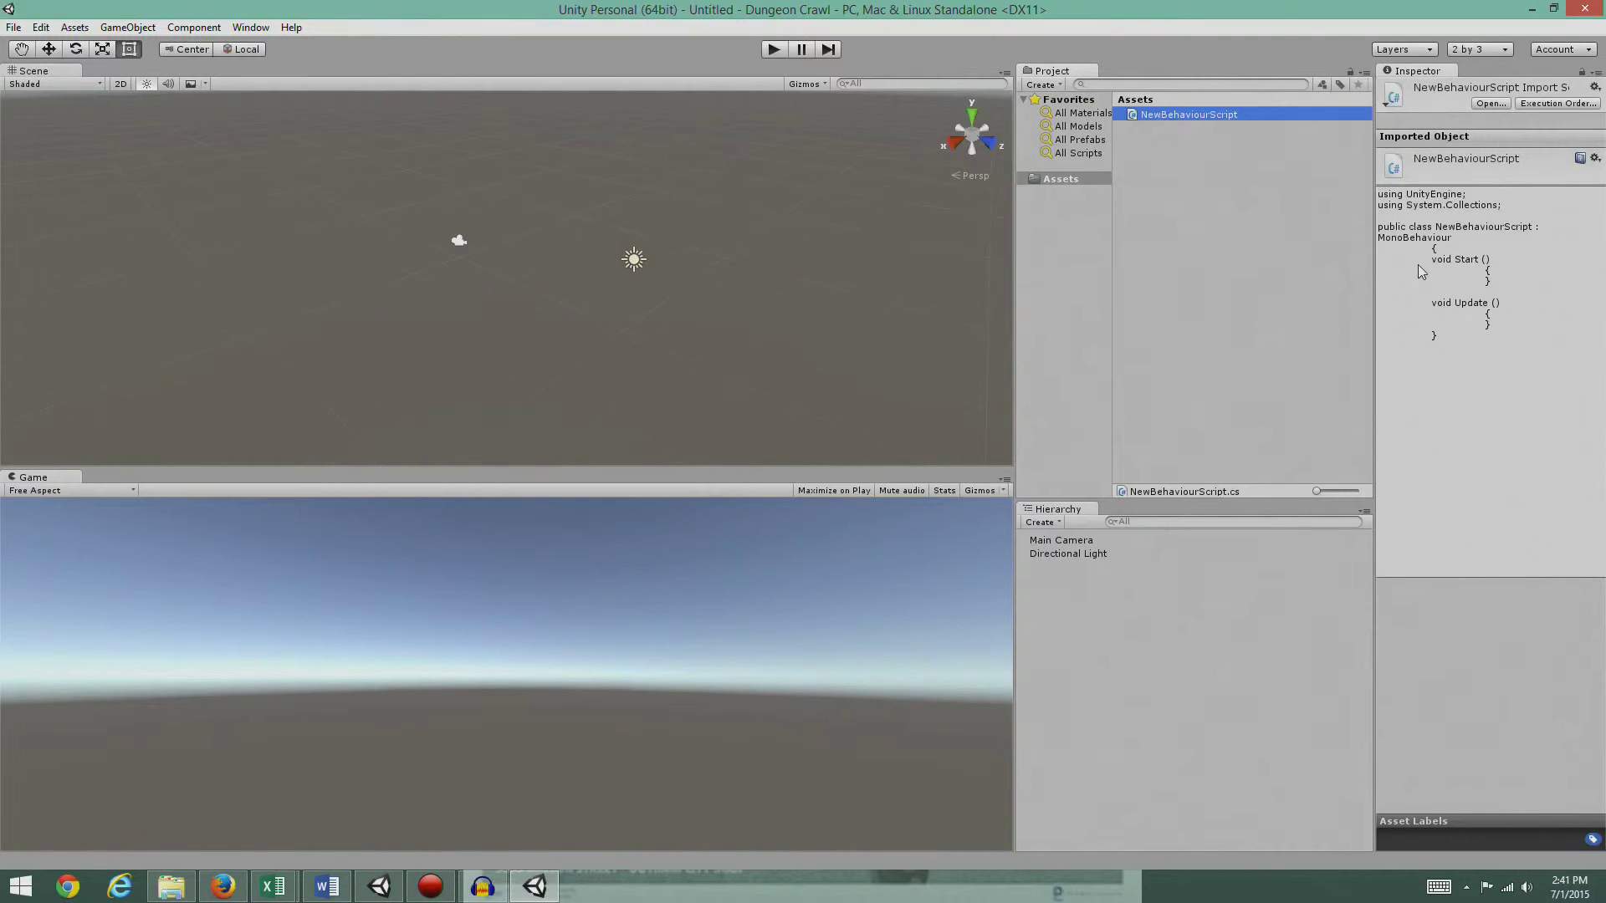
{"action": "left_click", "coordinate": [1067, 179]}
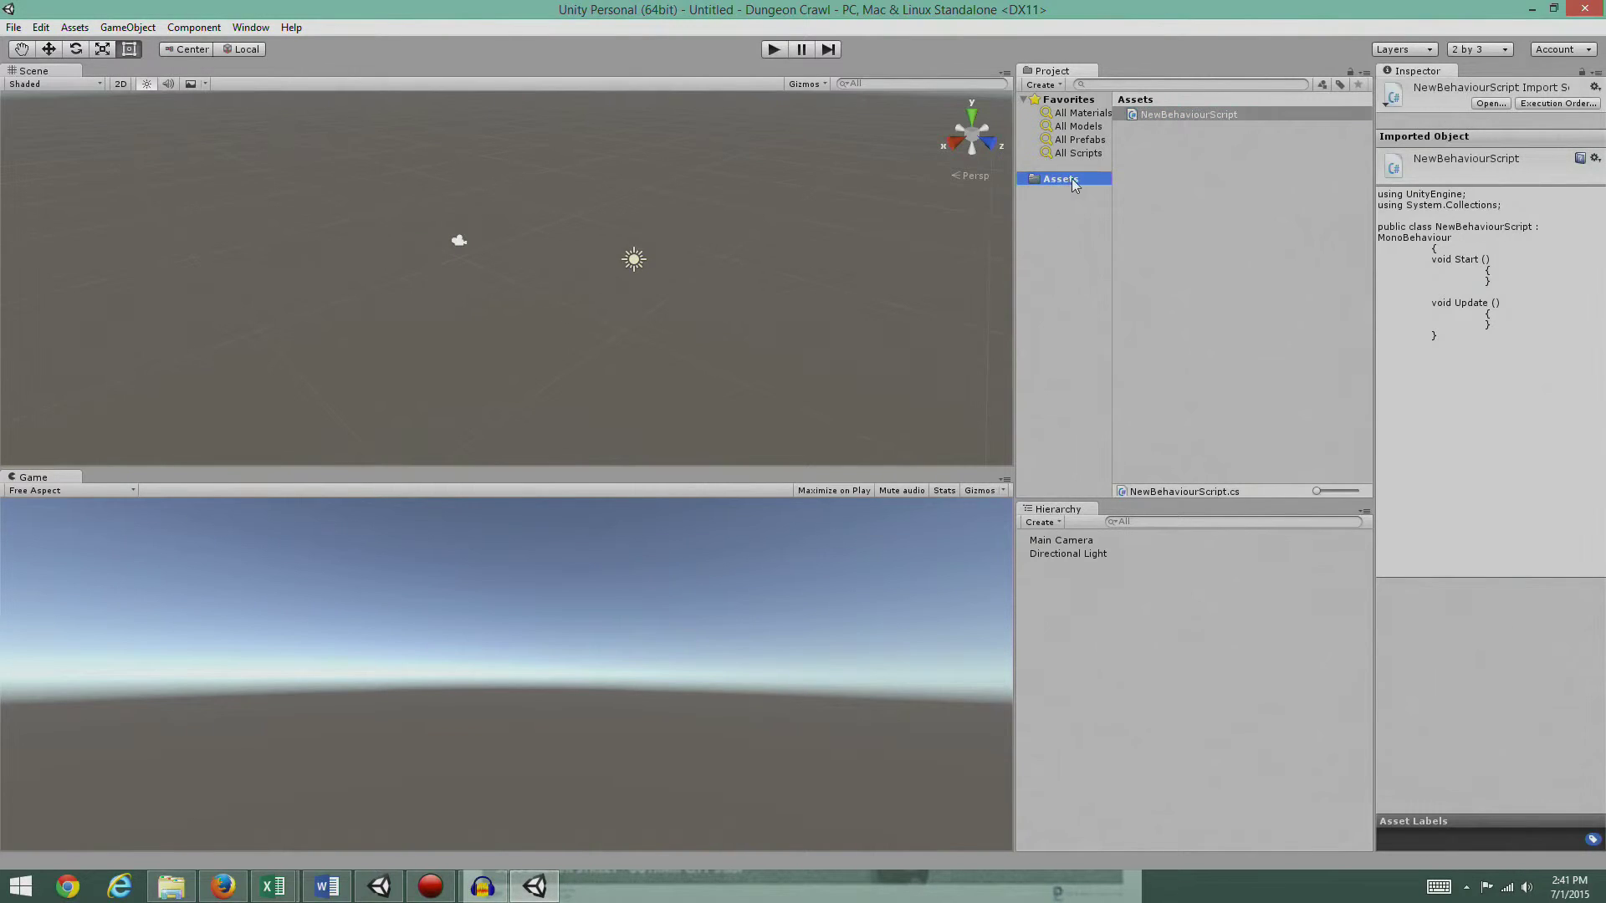
{"action": "left_click", "coordinate": [1183, 112]}
{"action": "key", "text": "Delete"}
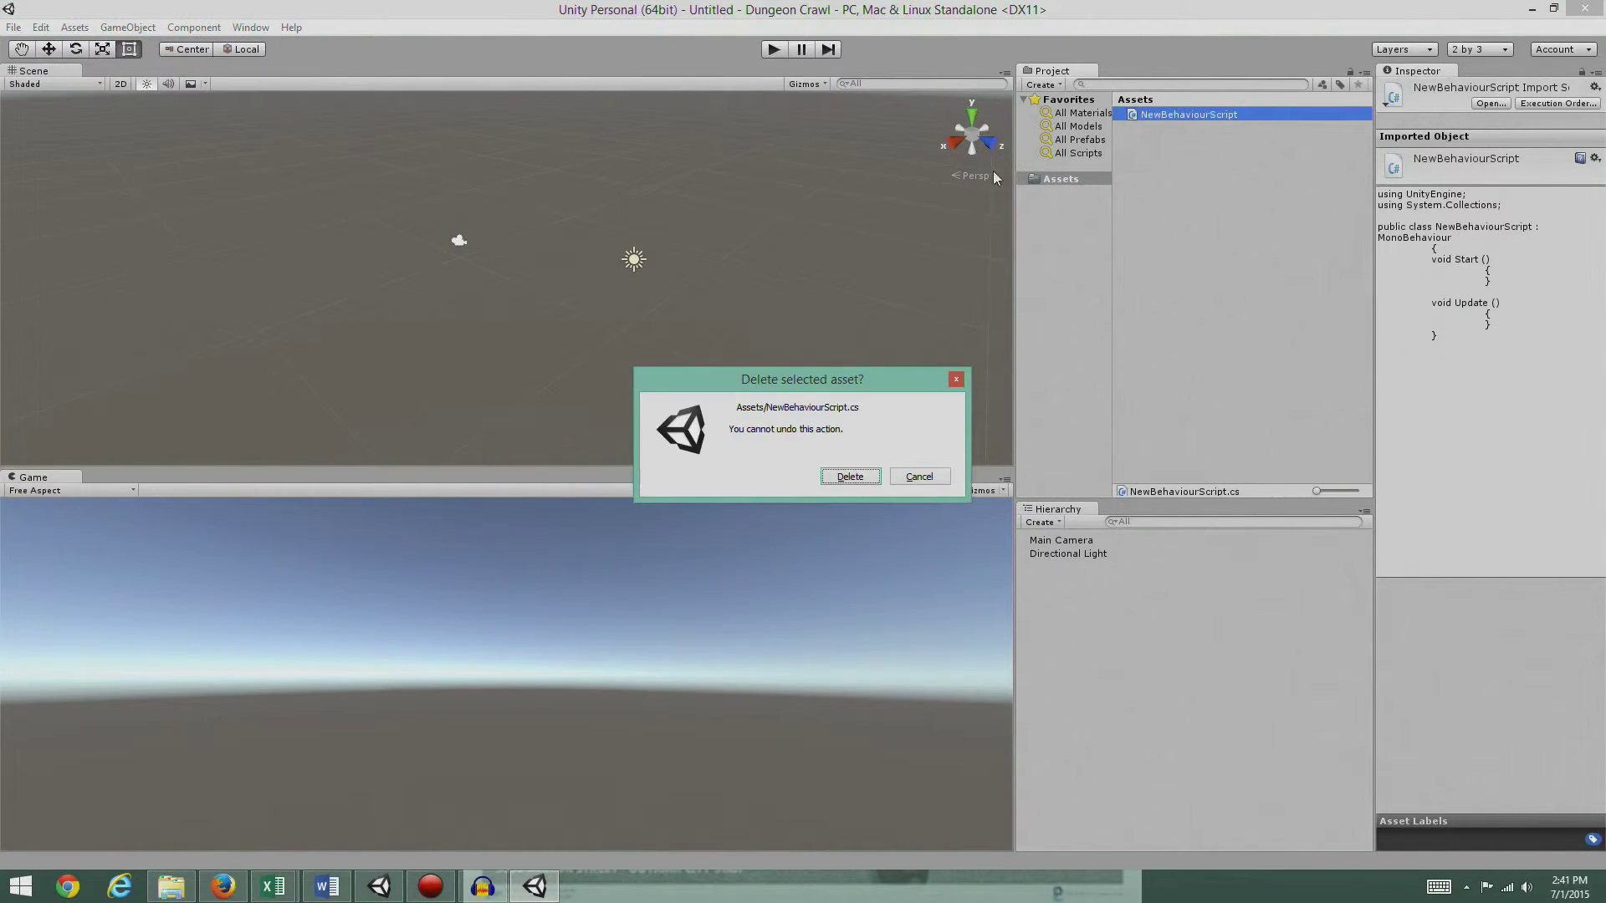
{"action": "left_click", "coordinate": [850, 481]}
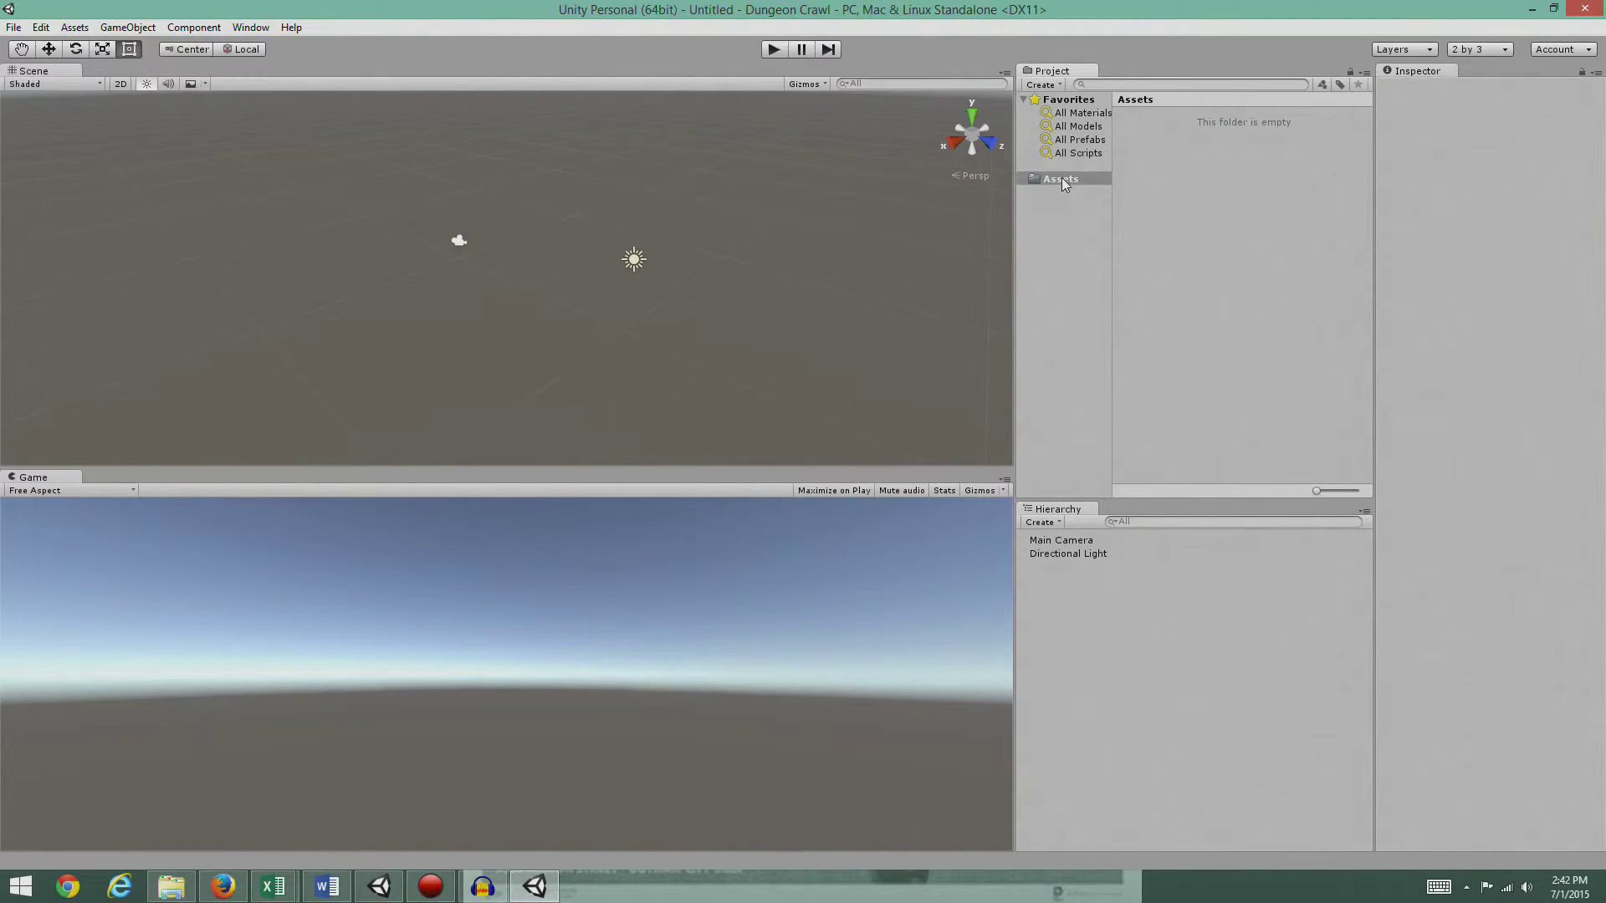
{"action": "left_click", "coordinate": [1041, 84]}
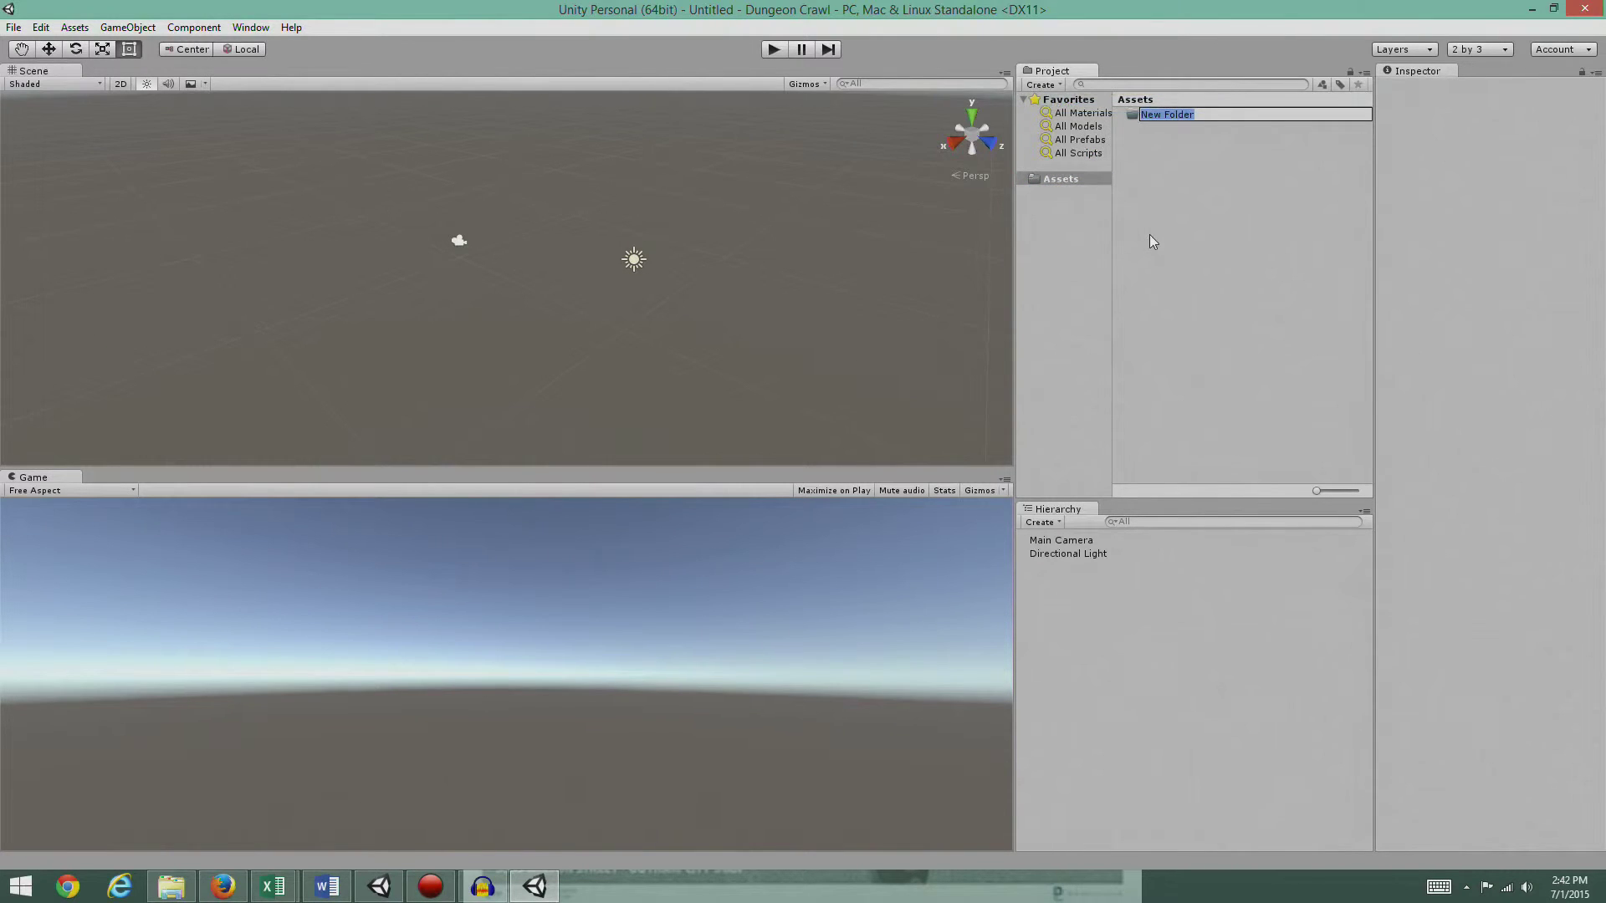
Step: Name the new Assets folder _Textures
{"action": "key", "text": "BackSpace"}
{"action": "type", "text": "_Texture"}
{"action": "type", "text": "s"}
{"action": "key", "text": "Return"}
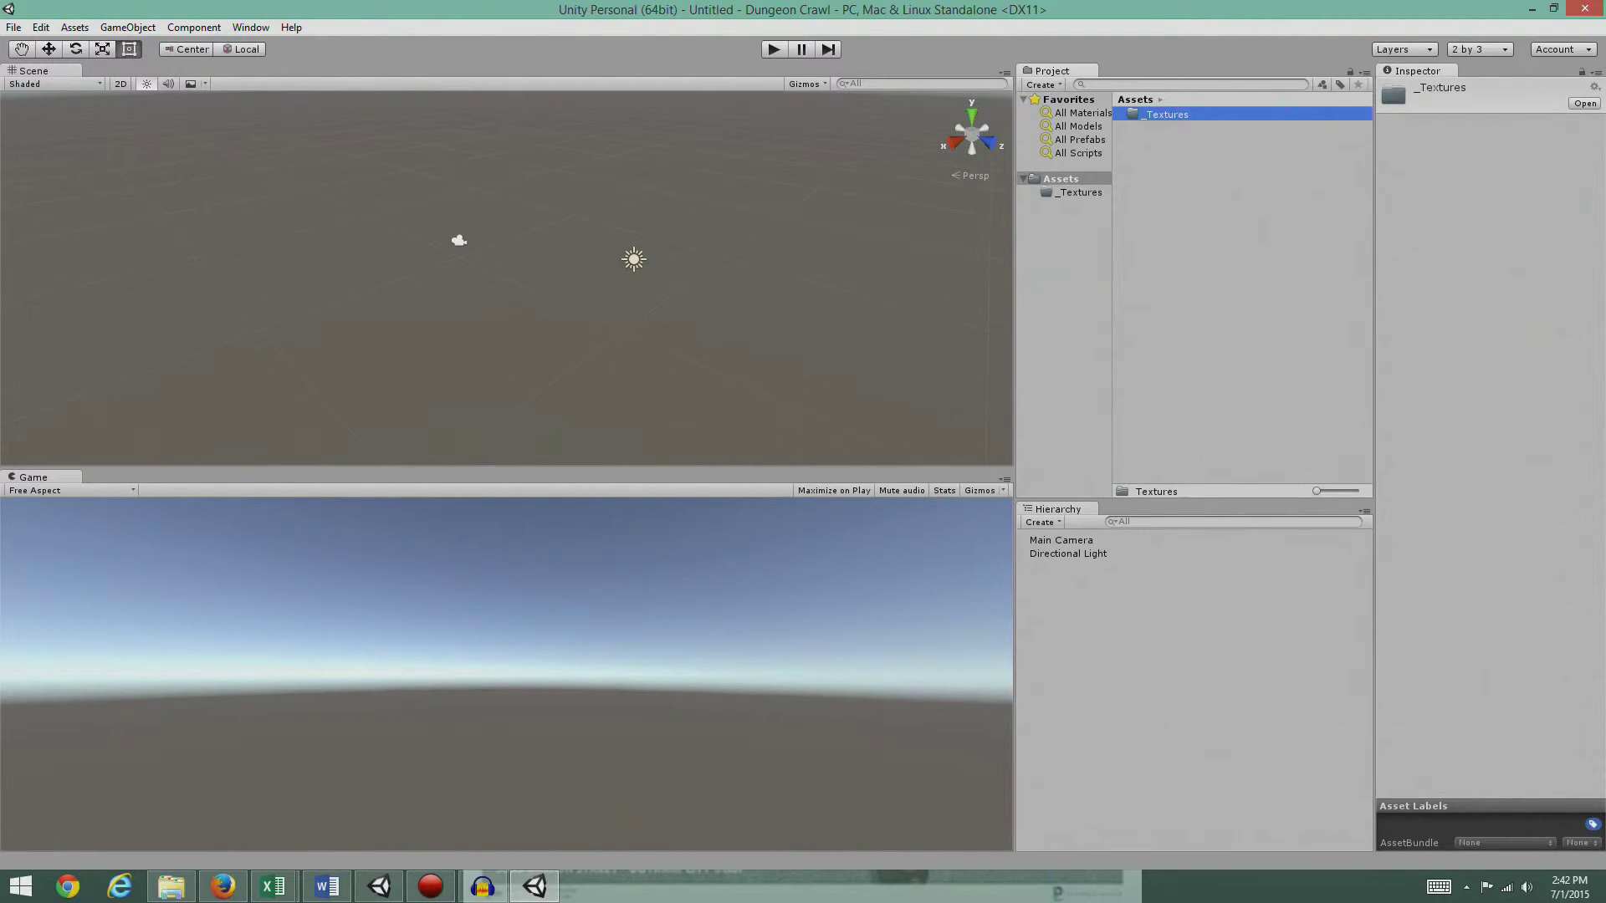
{"action": "left_click", "coordinate": [1196, 155]}
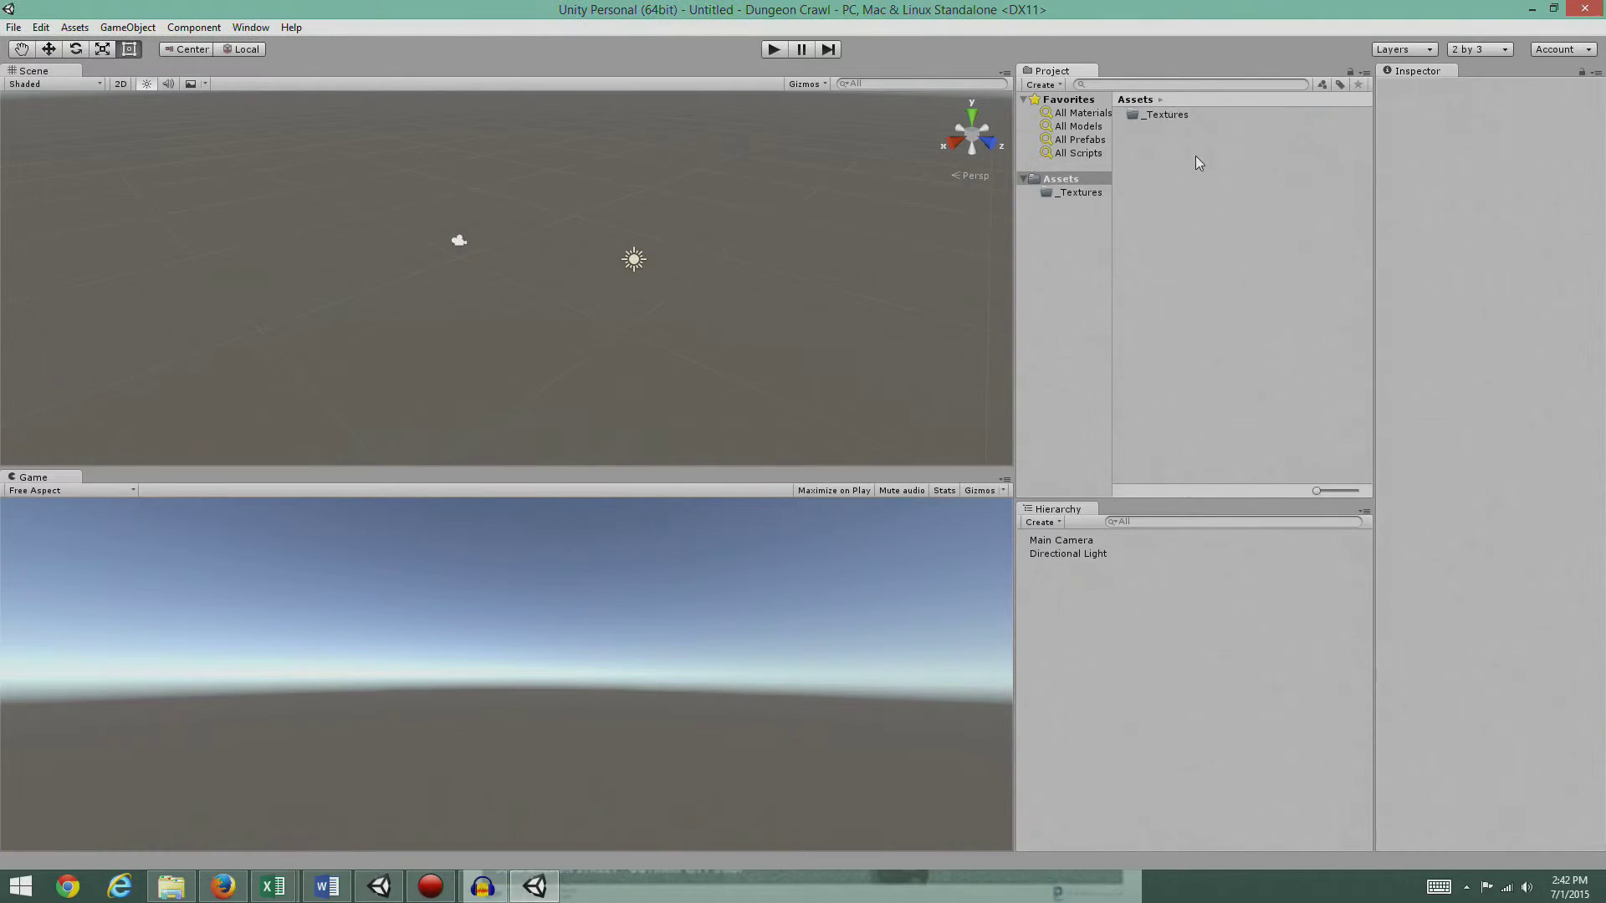
Step: Create a second Assets folder named _Fonts
{"action": "left_click", "coordinate": [1039, 85]}
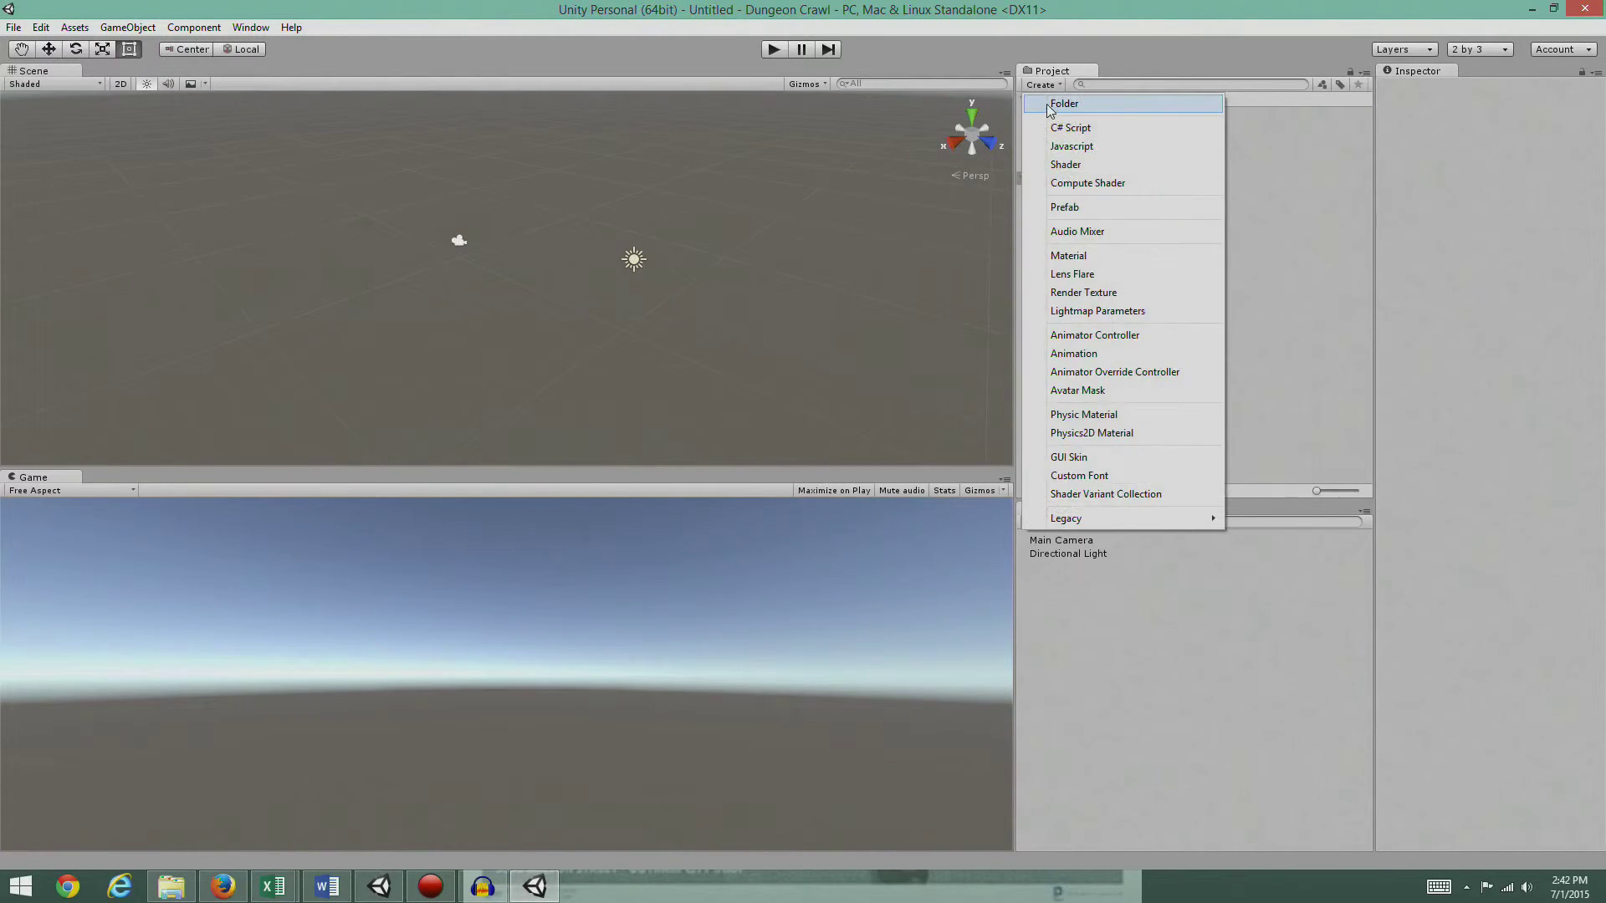
{"action": "left_click", "coordinate": [1049, 105]}
{"action": "key", "text": "BackSpace"}
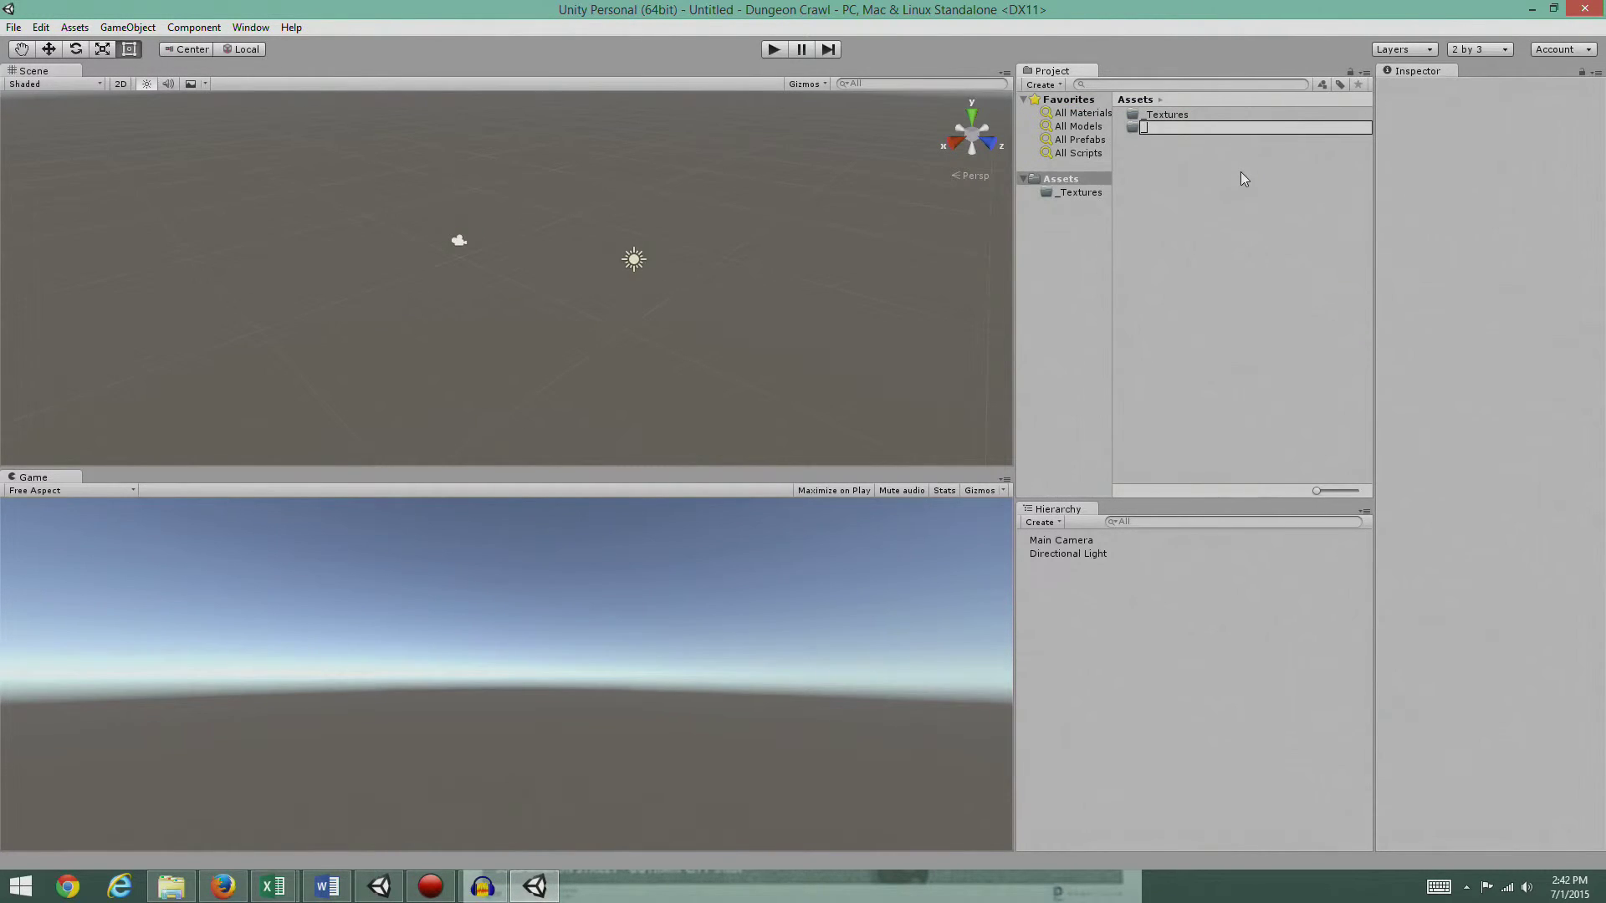
{"action": "type", "text": "_Fonts"}
{"action": "key", "text": "Return"}
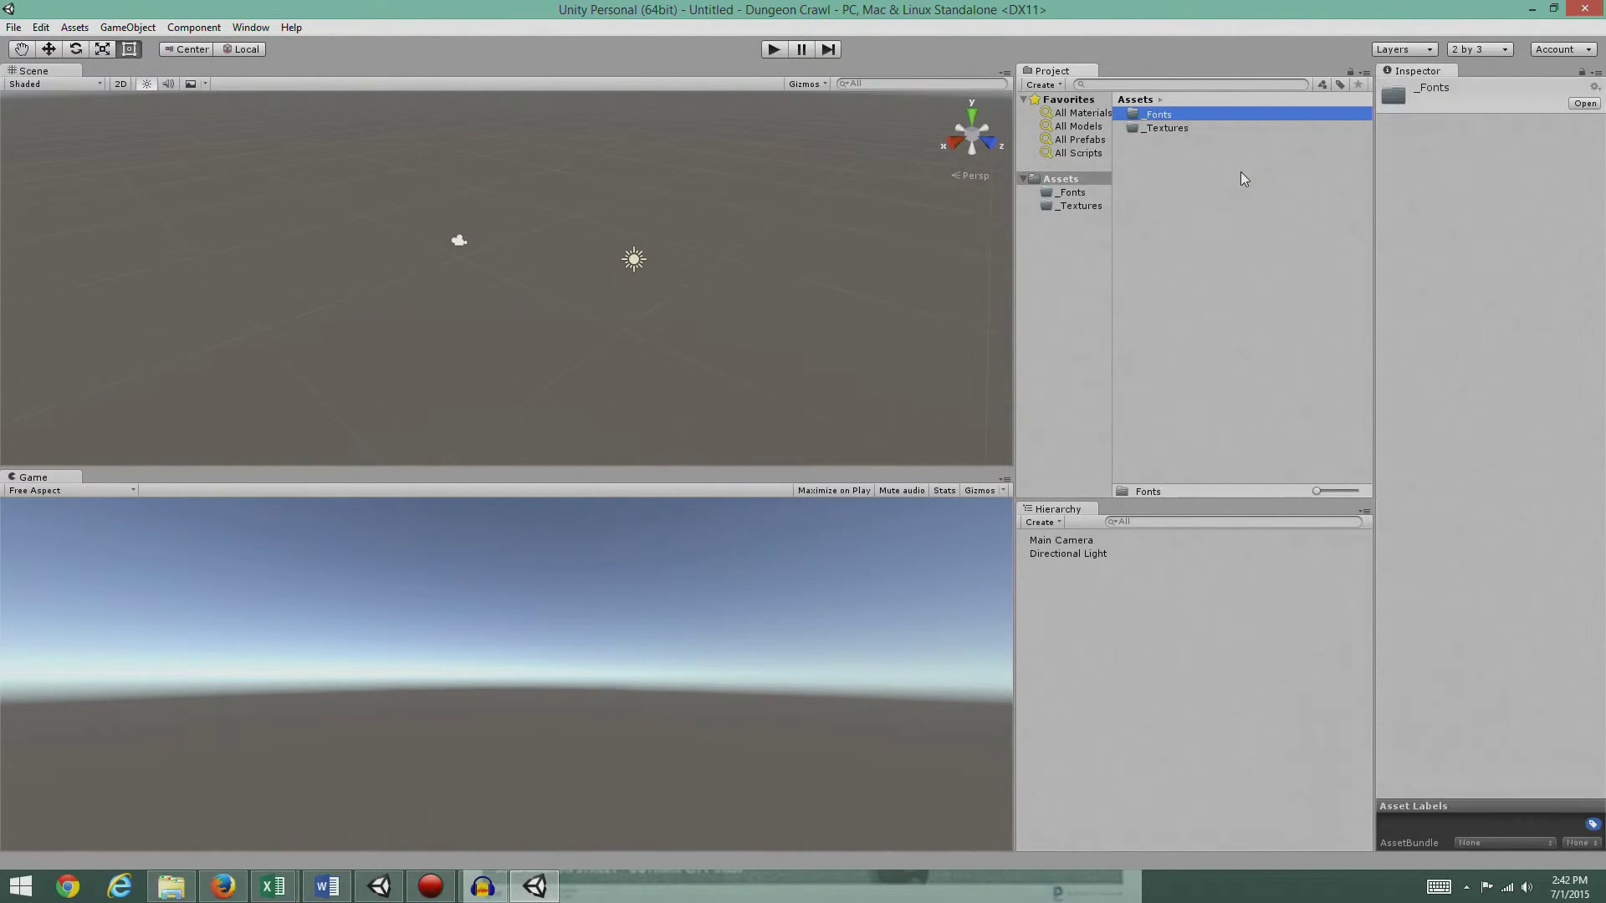
{"action": "left_click", "coordinate": [1159, 166]}
Step: Create folders _Materials, _Meshes and _Scripts from the Assets context menu
{"action": "right_click", "coordinate": [1159, 167]}
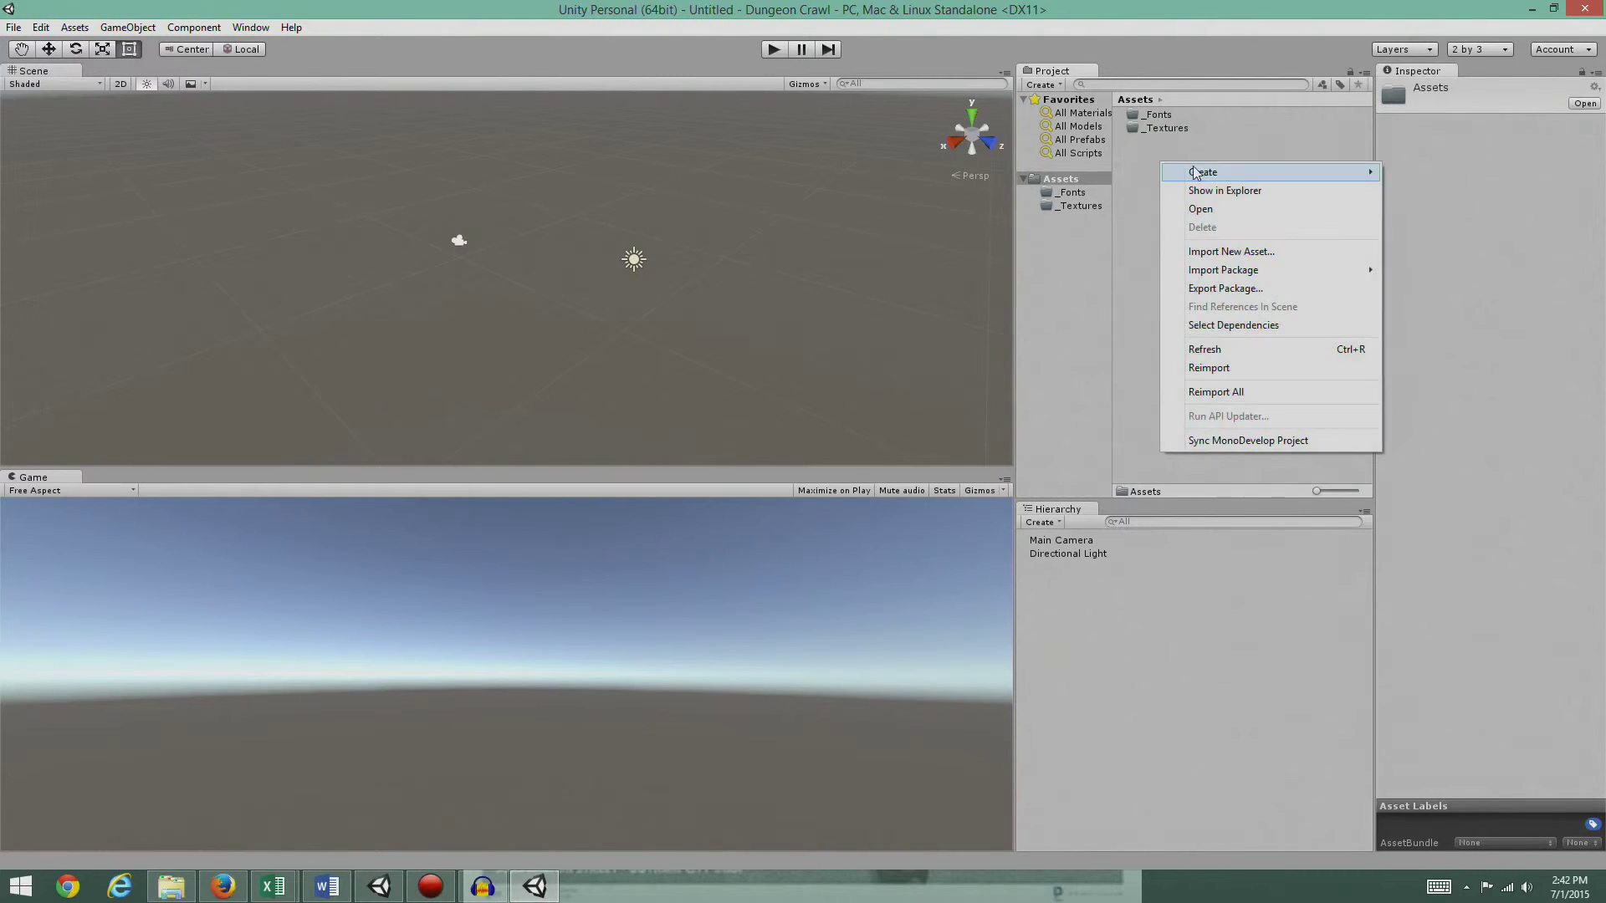
{"action": "left_click", "coordinate": [1458, 173]}
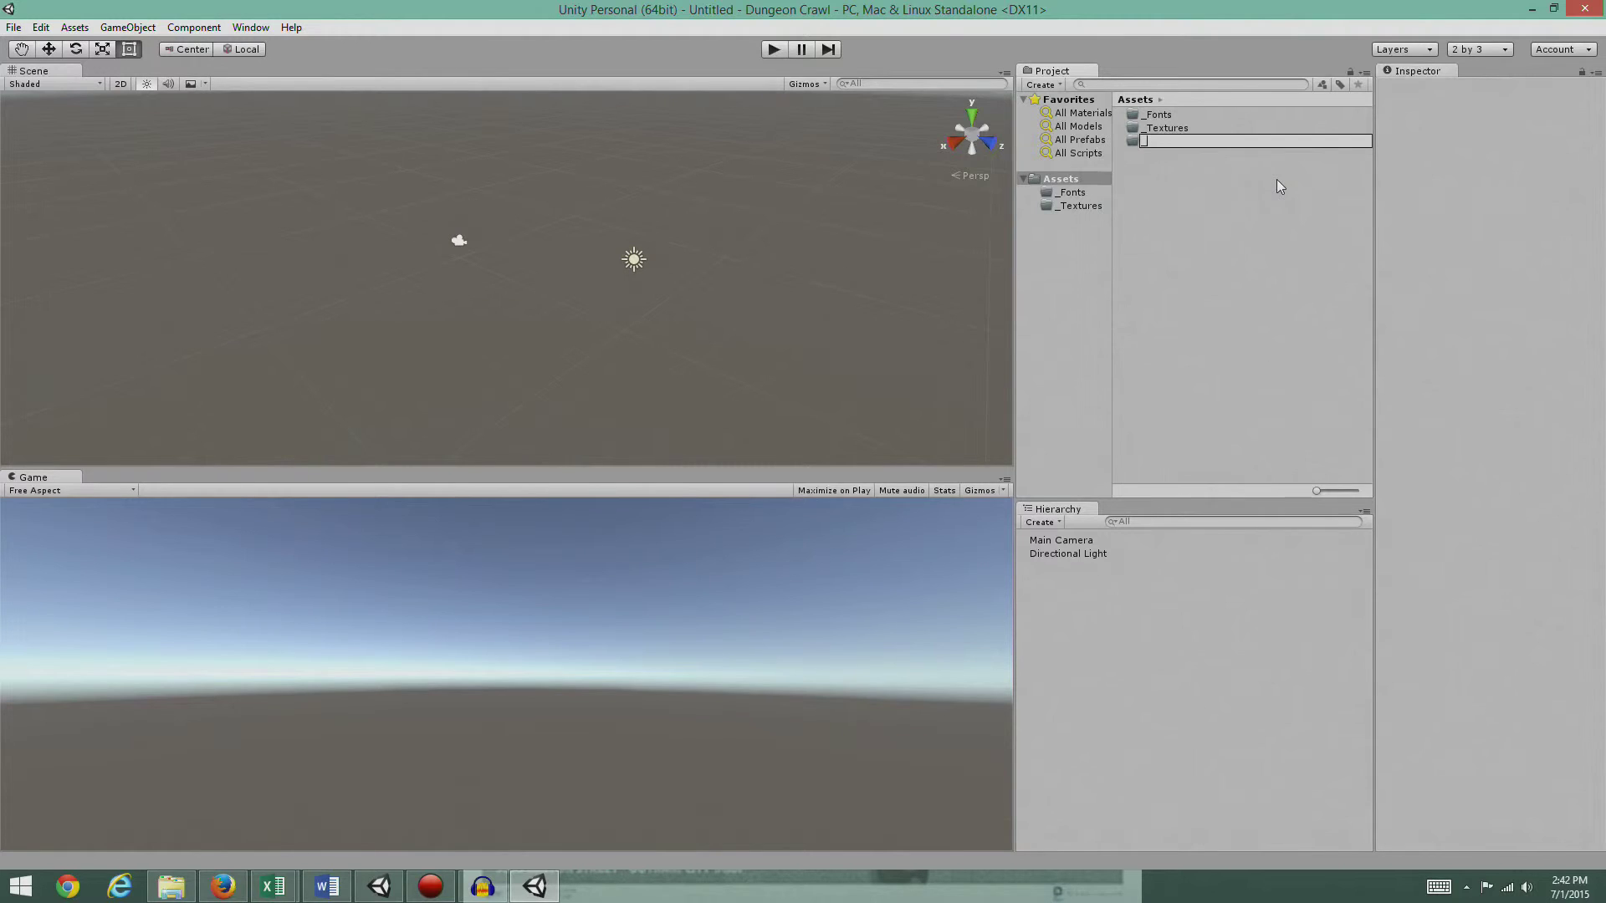
{"action": "type", "text": "_Materials"}
{"action": "key", "text": "Return"}
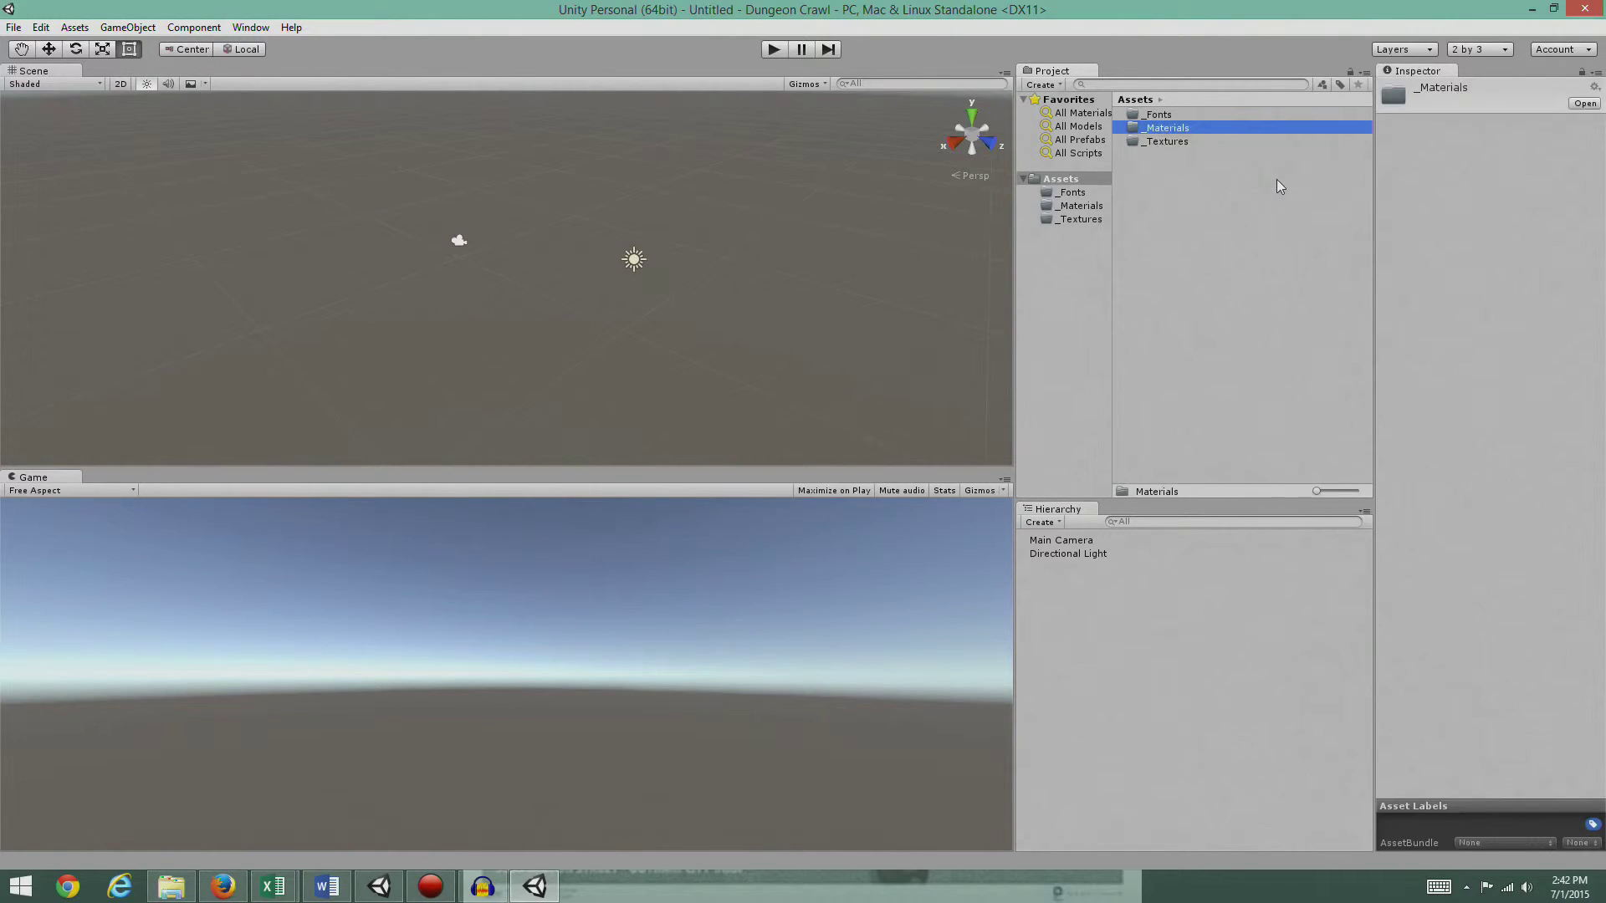
{"action": "right_click", "coordinate": [1158, 188]}
{"action": "mouse_move", "coordinate": [1267, 199]}
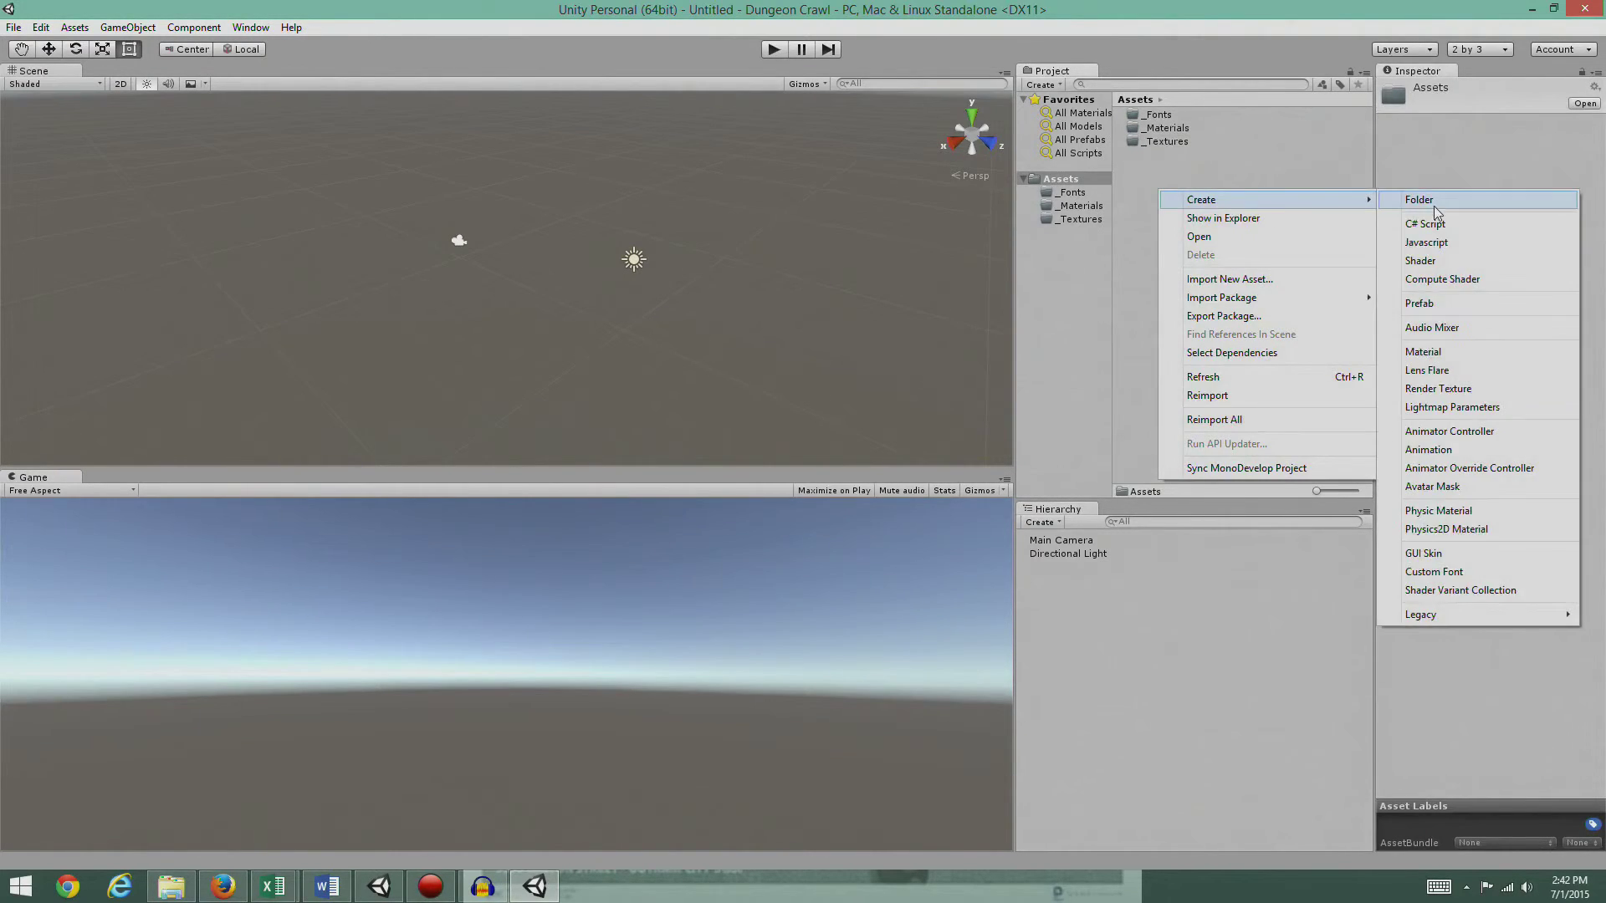
{"action": "left_click", "coordinate": [1436, 201]}
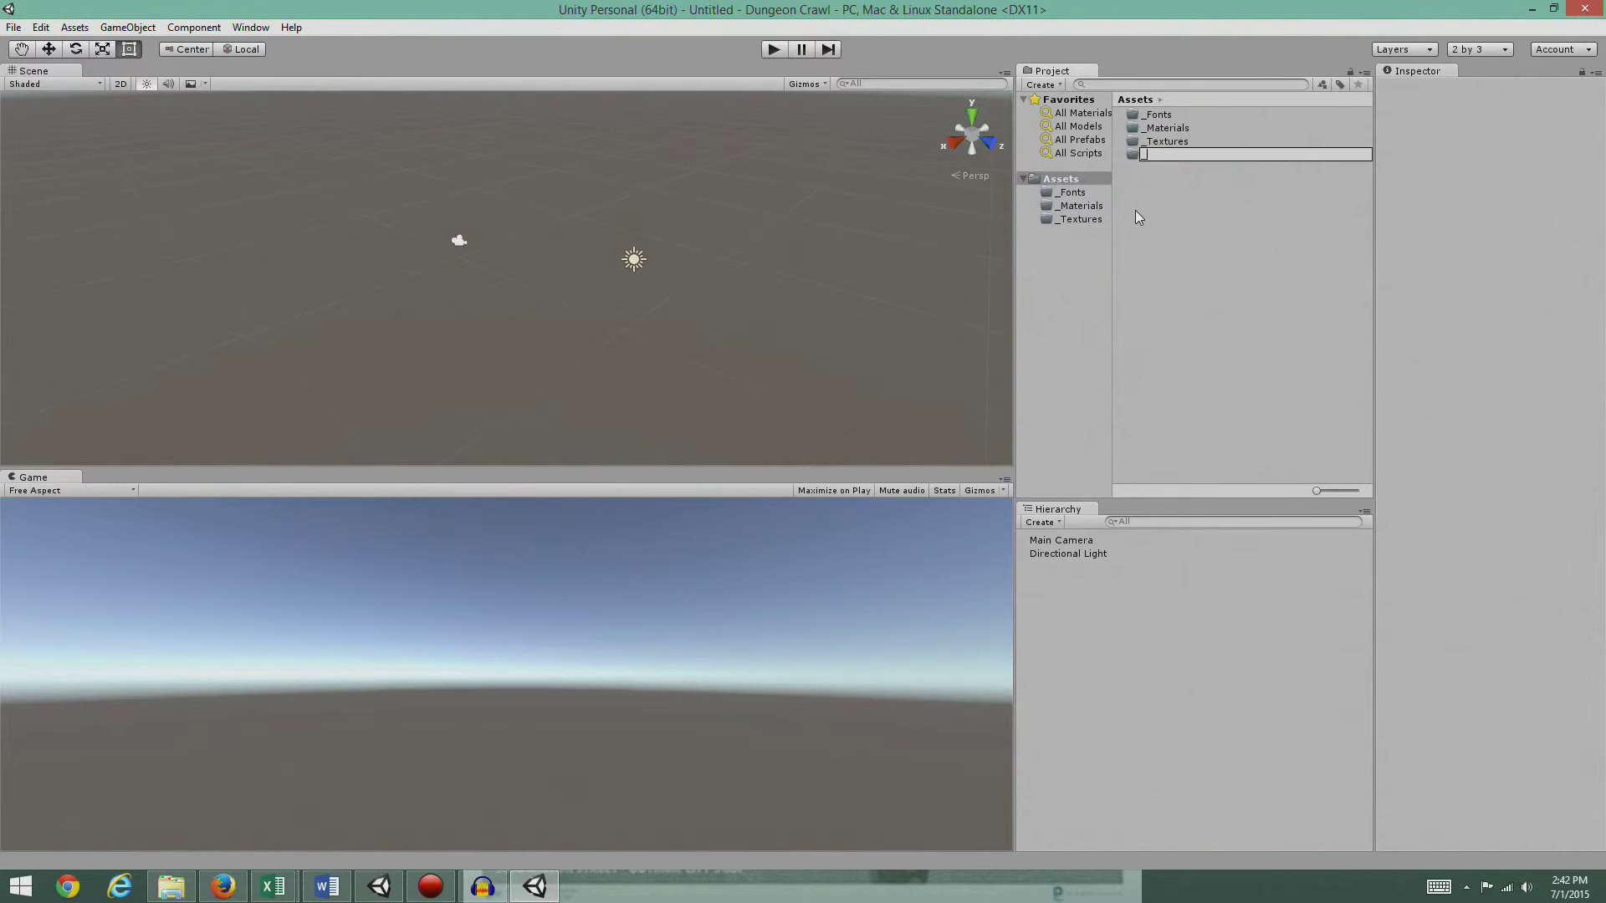
{"action": "type", "text": "_Meshes"}
{"action": "key", "text": "Return"}
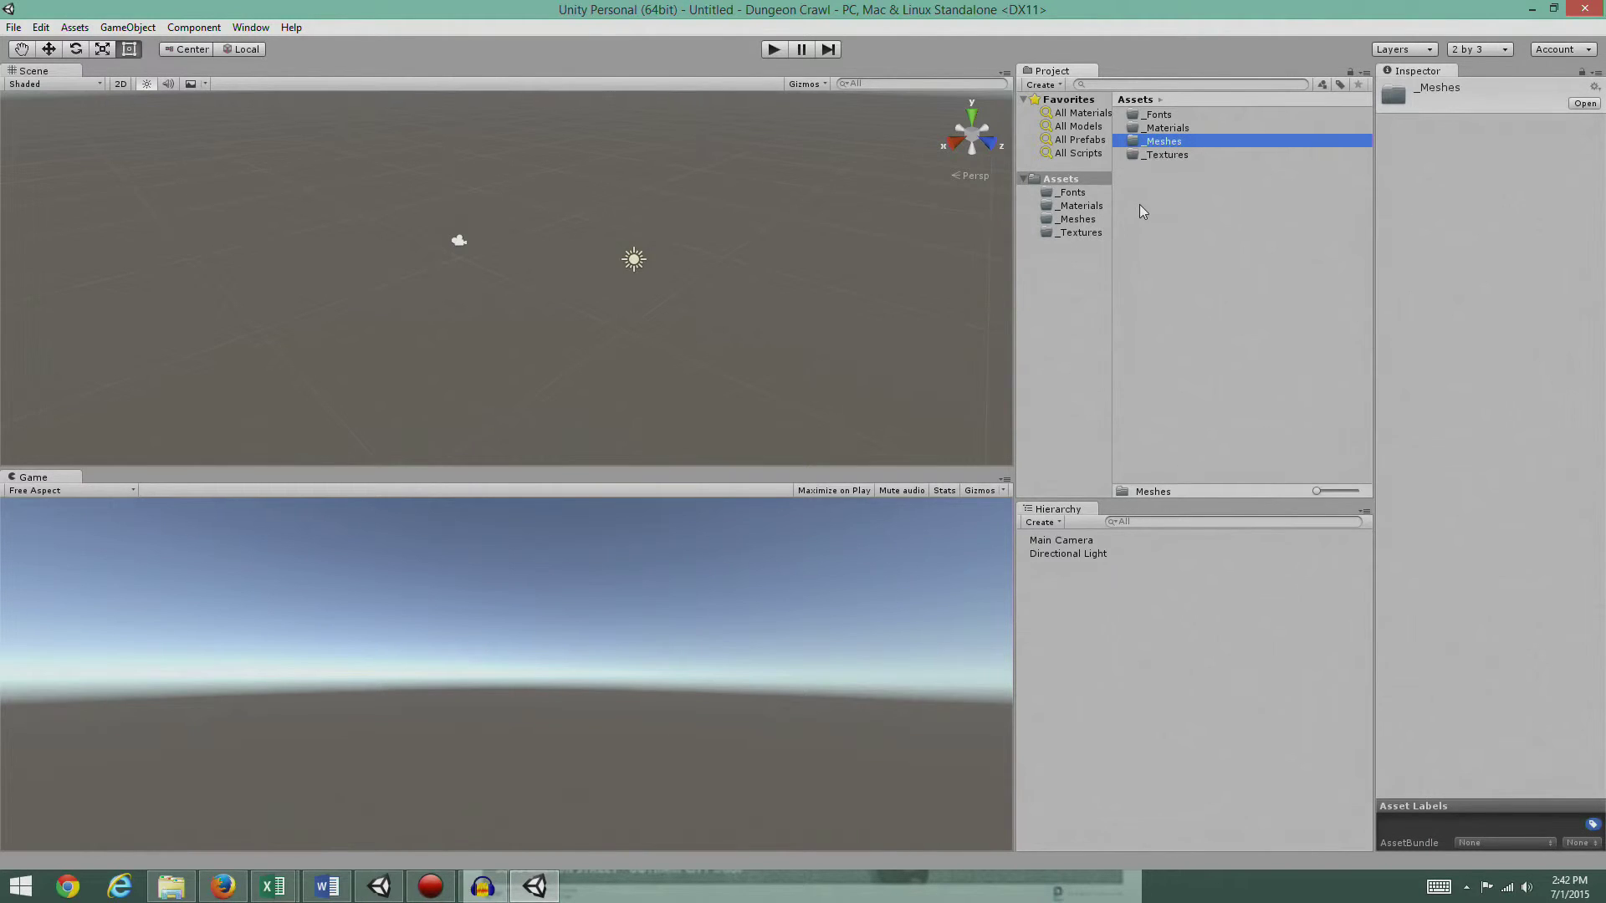
{"action": "right_click", "coordinate": [1151, 182]}
{"action": "mouse_move", "coordinate": [1195, 193]}
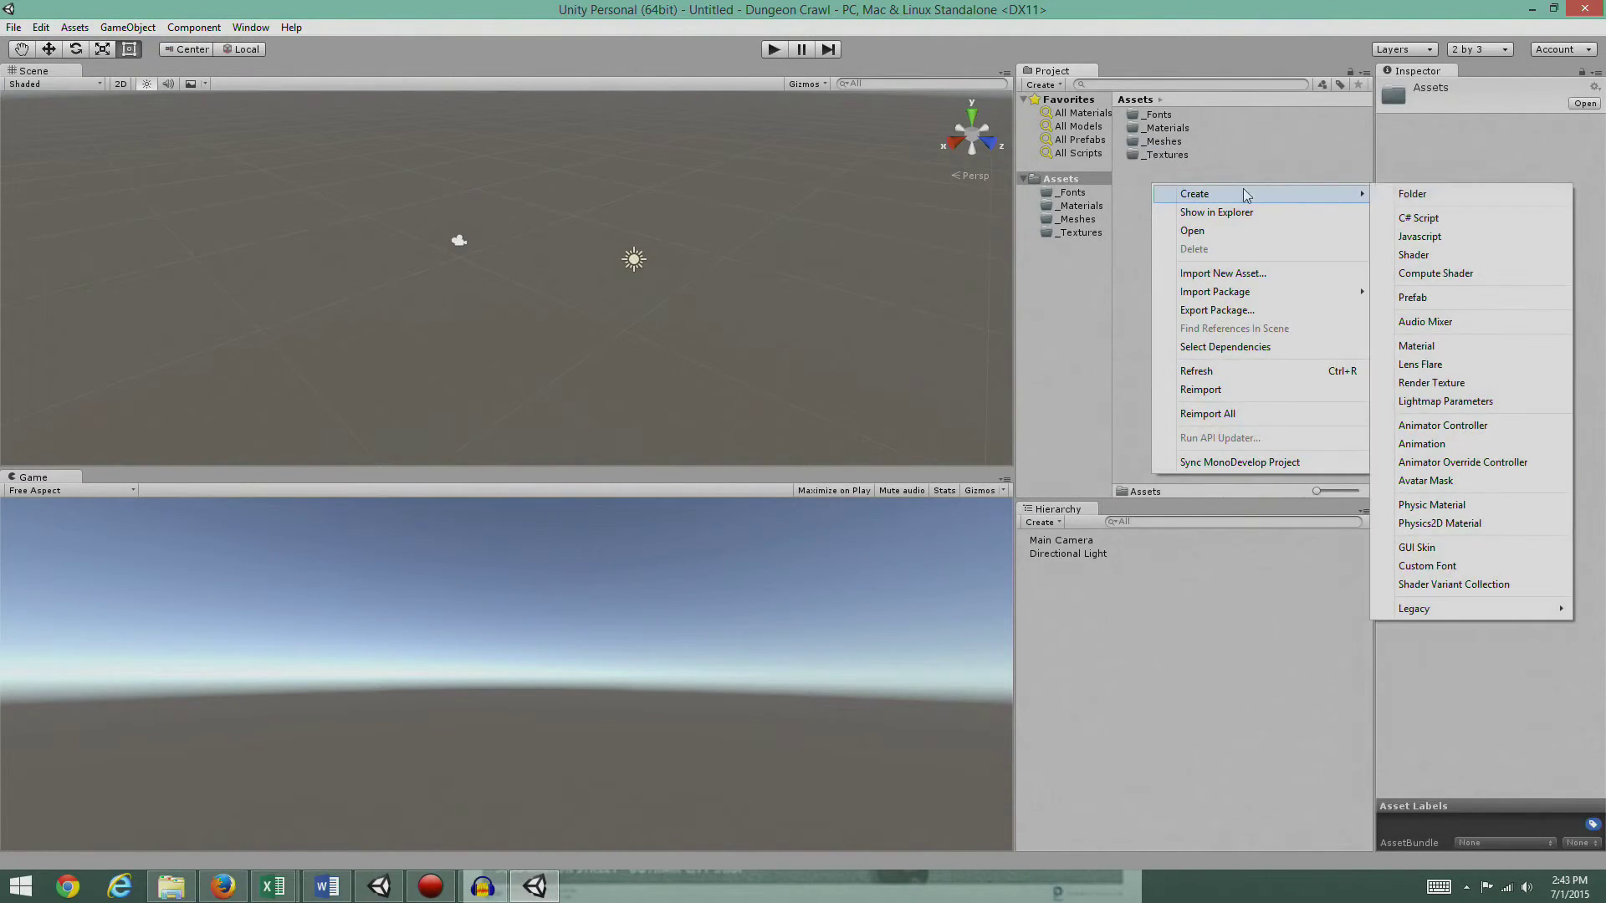
{"action": "left_click", "coordinate": [1445, 193]}
{"action": "type", "text": "_S"}
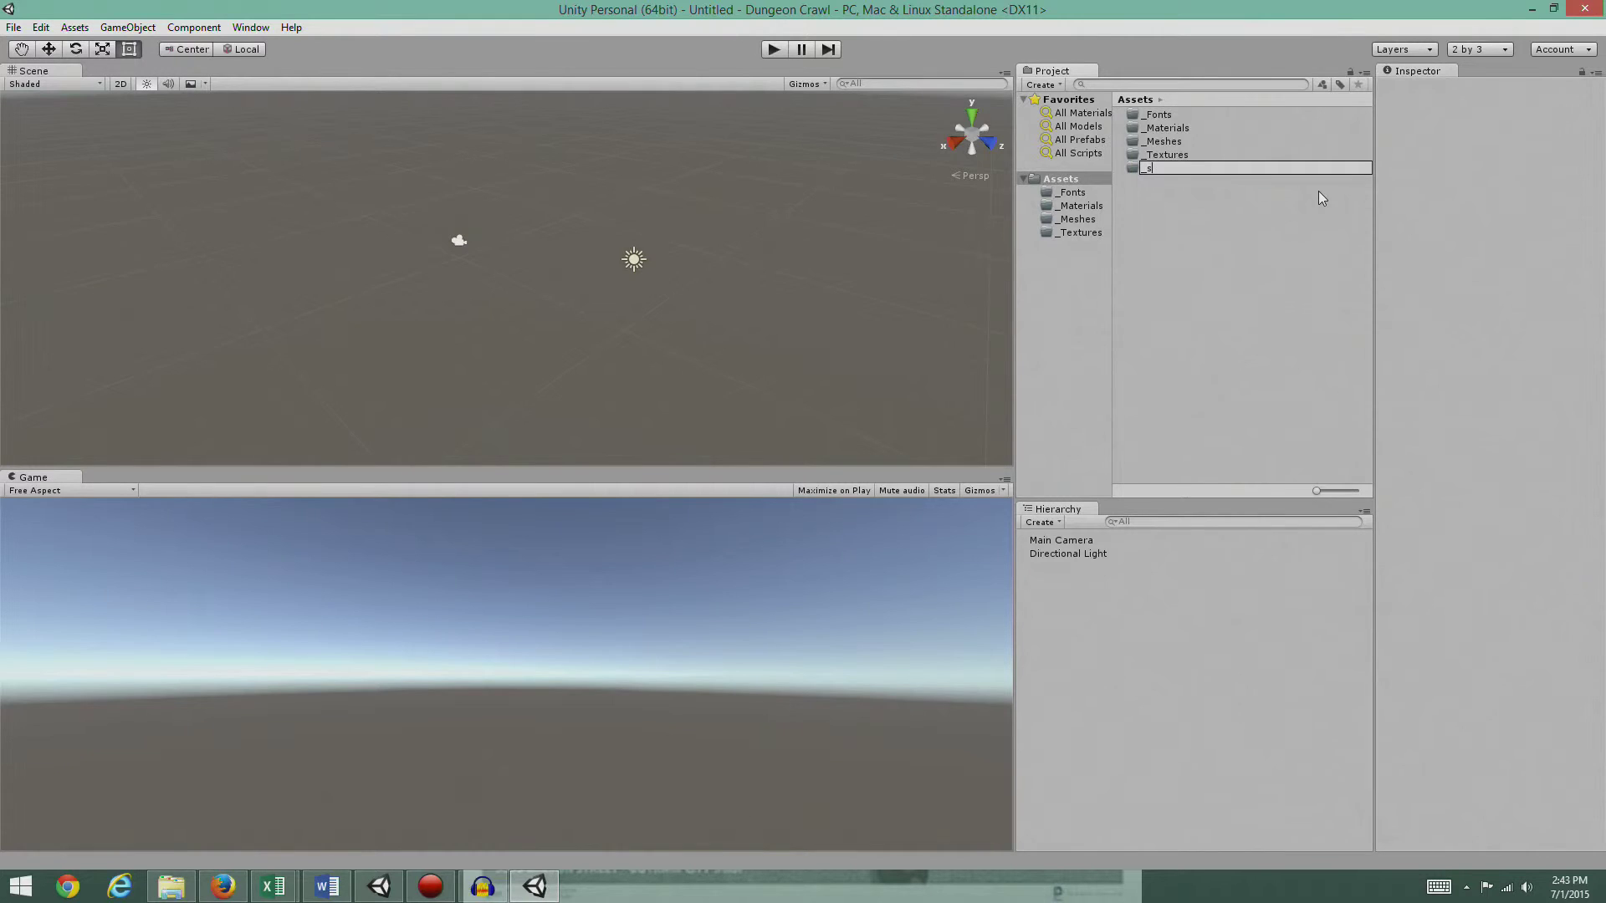
{"action": "type", "text": "cripts"}
{"action": "key", "text": "Return"}
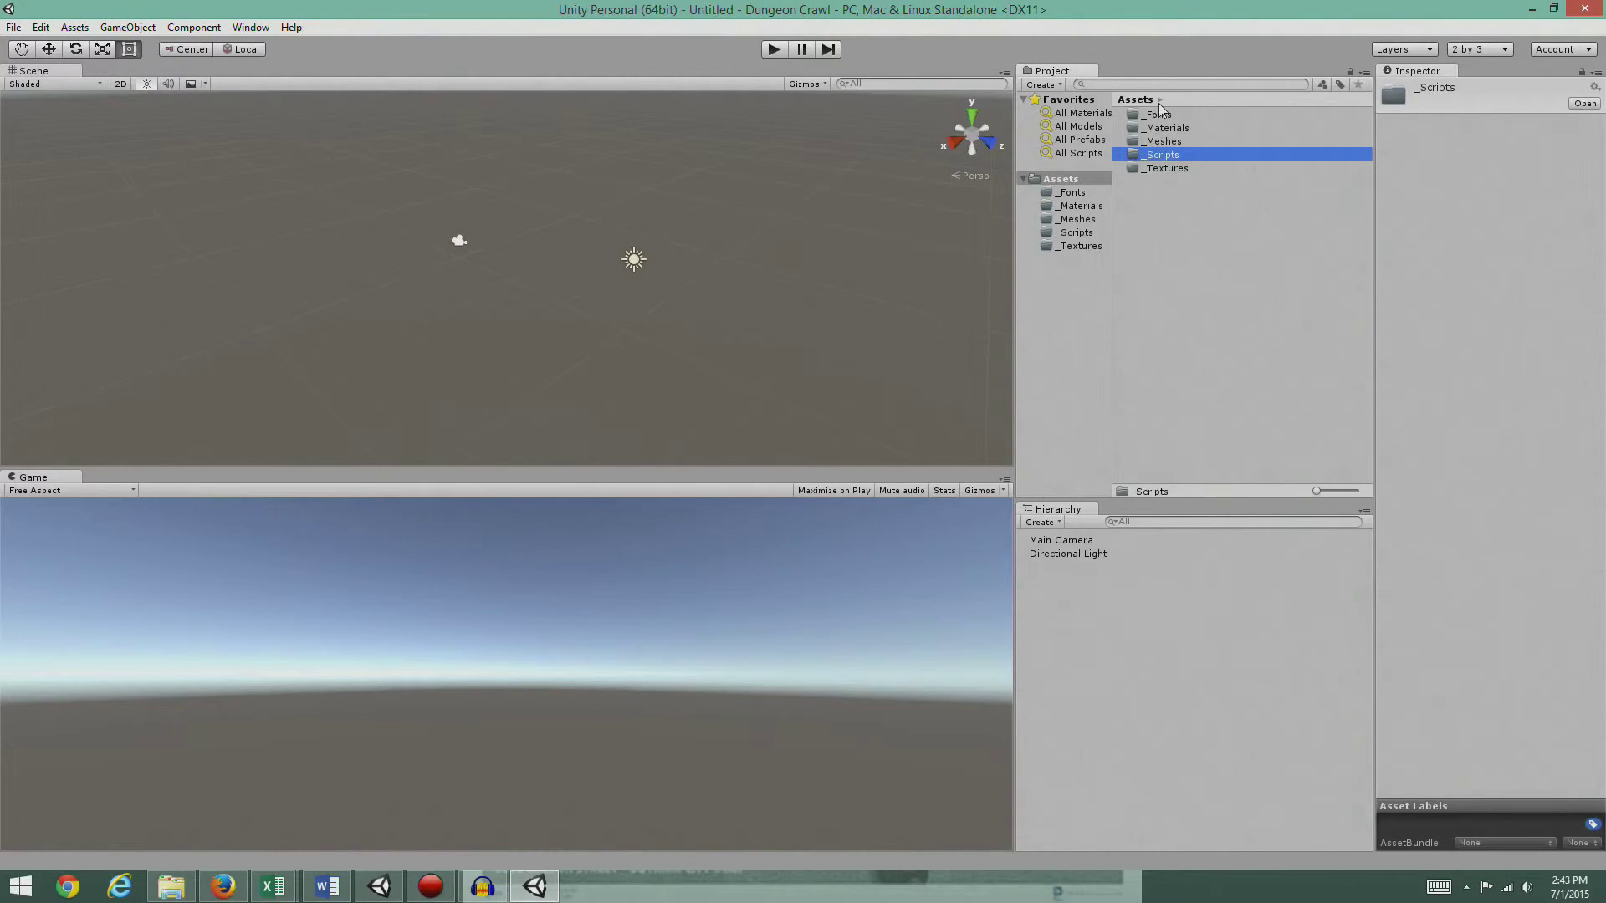
{"action": "left_click", "coordinate": [1176, 200]}
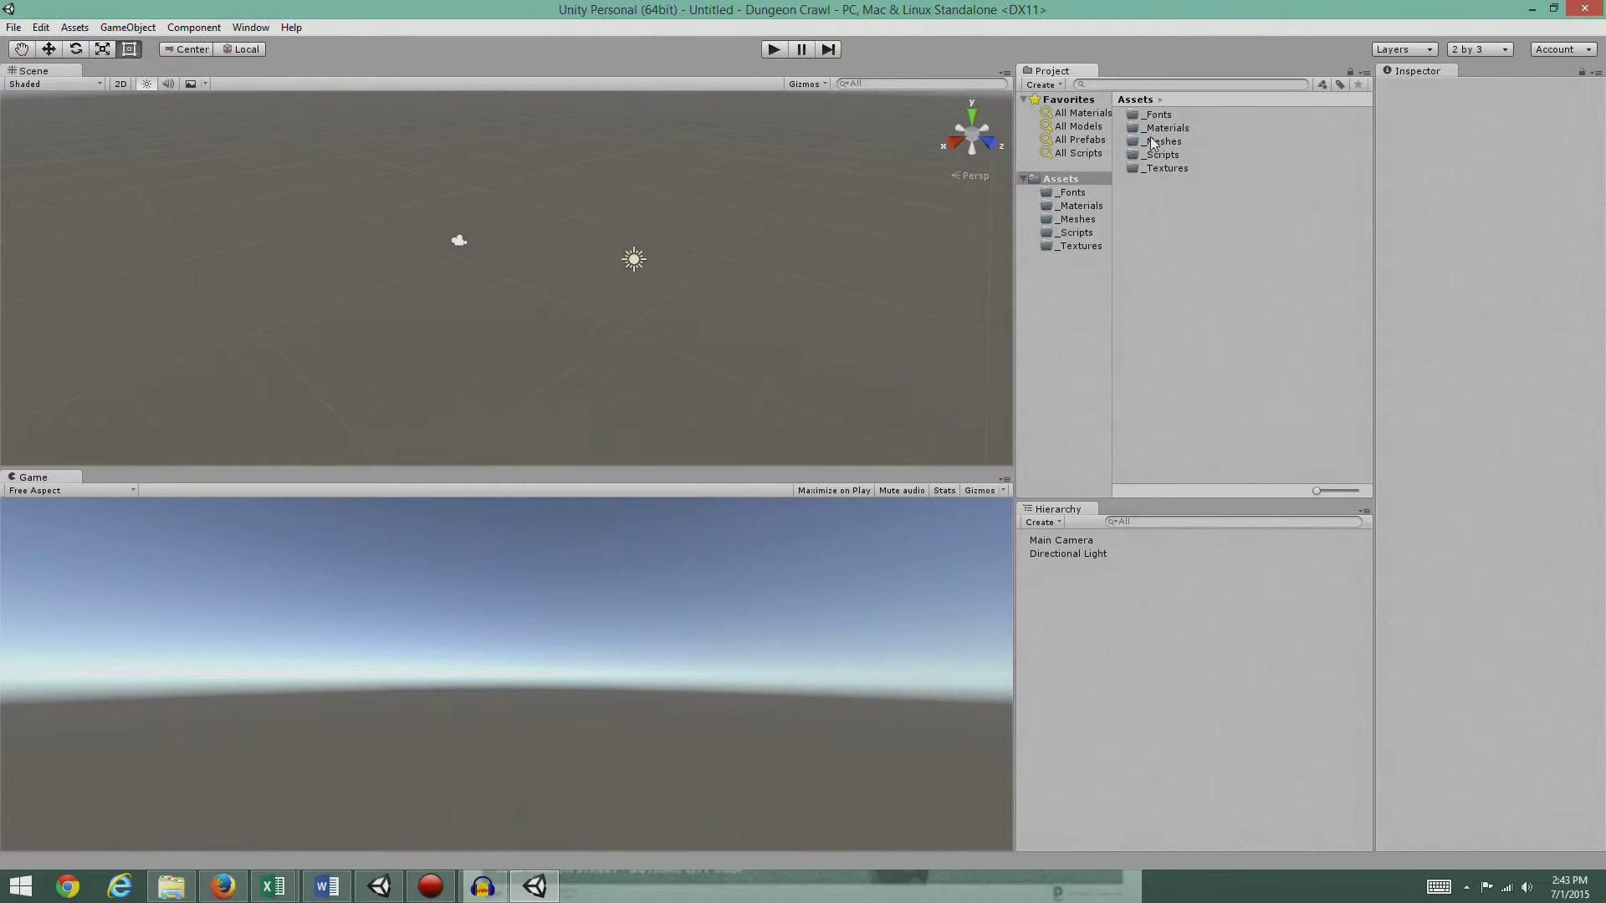
Step: Dismiss the Assets context menu unused and widen the Project folder tree
{"action": "right_click", "coordinate": [1141, 202]}
{"action": "mouse_move", "coordinate": [1181, 207]}
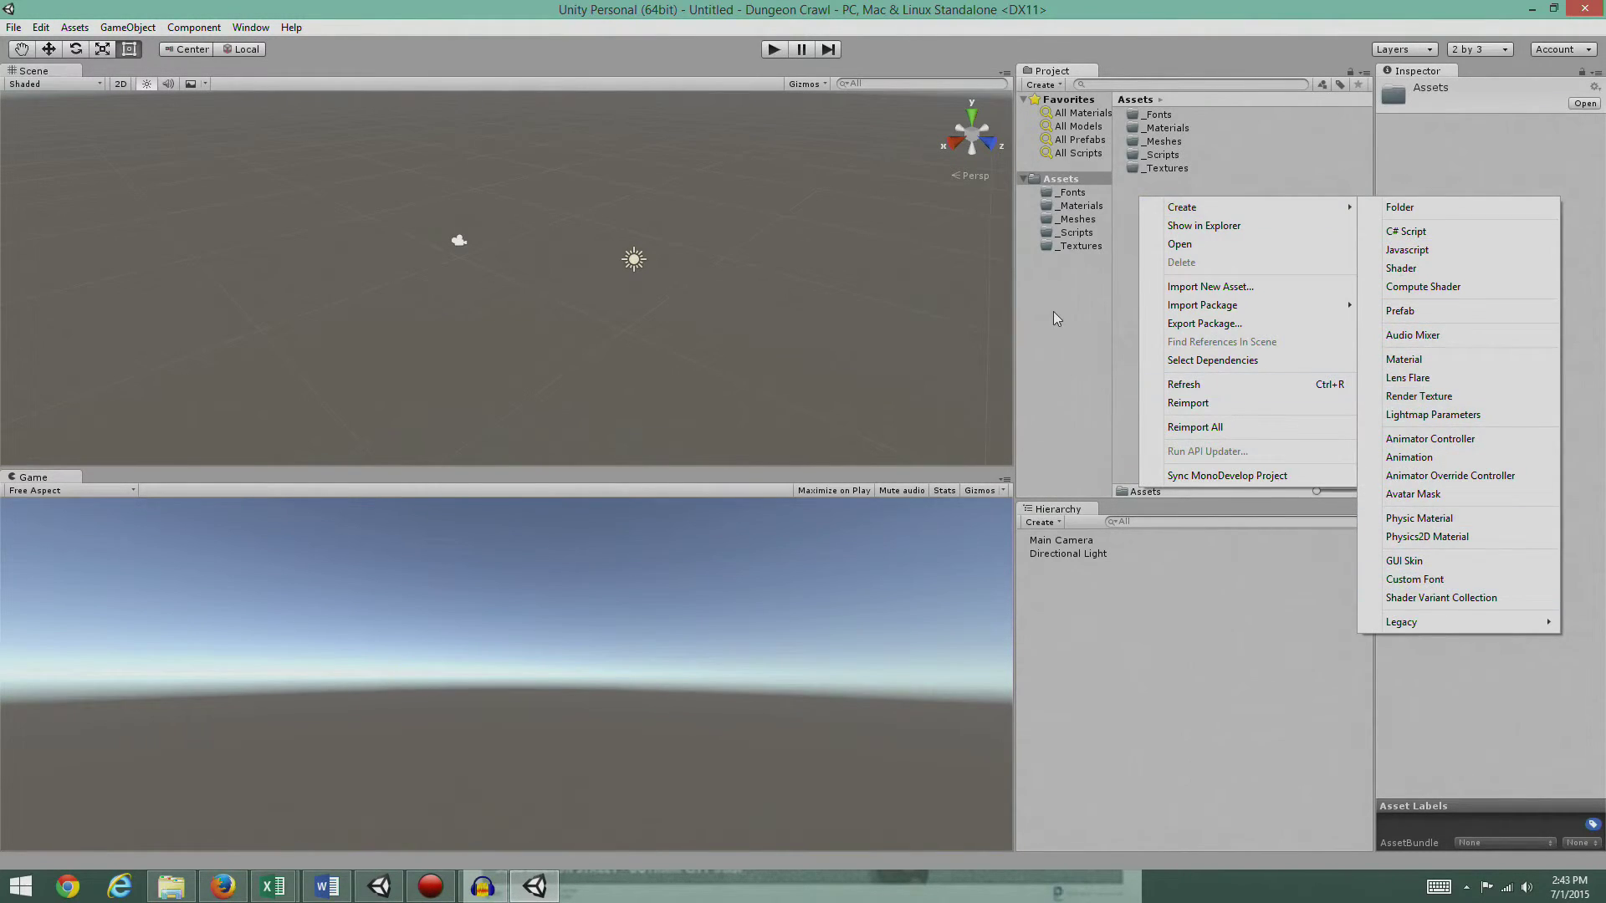
{"action": "left_click", "coordinate": [1062, 287]}
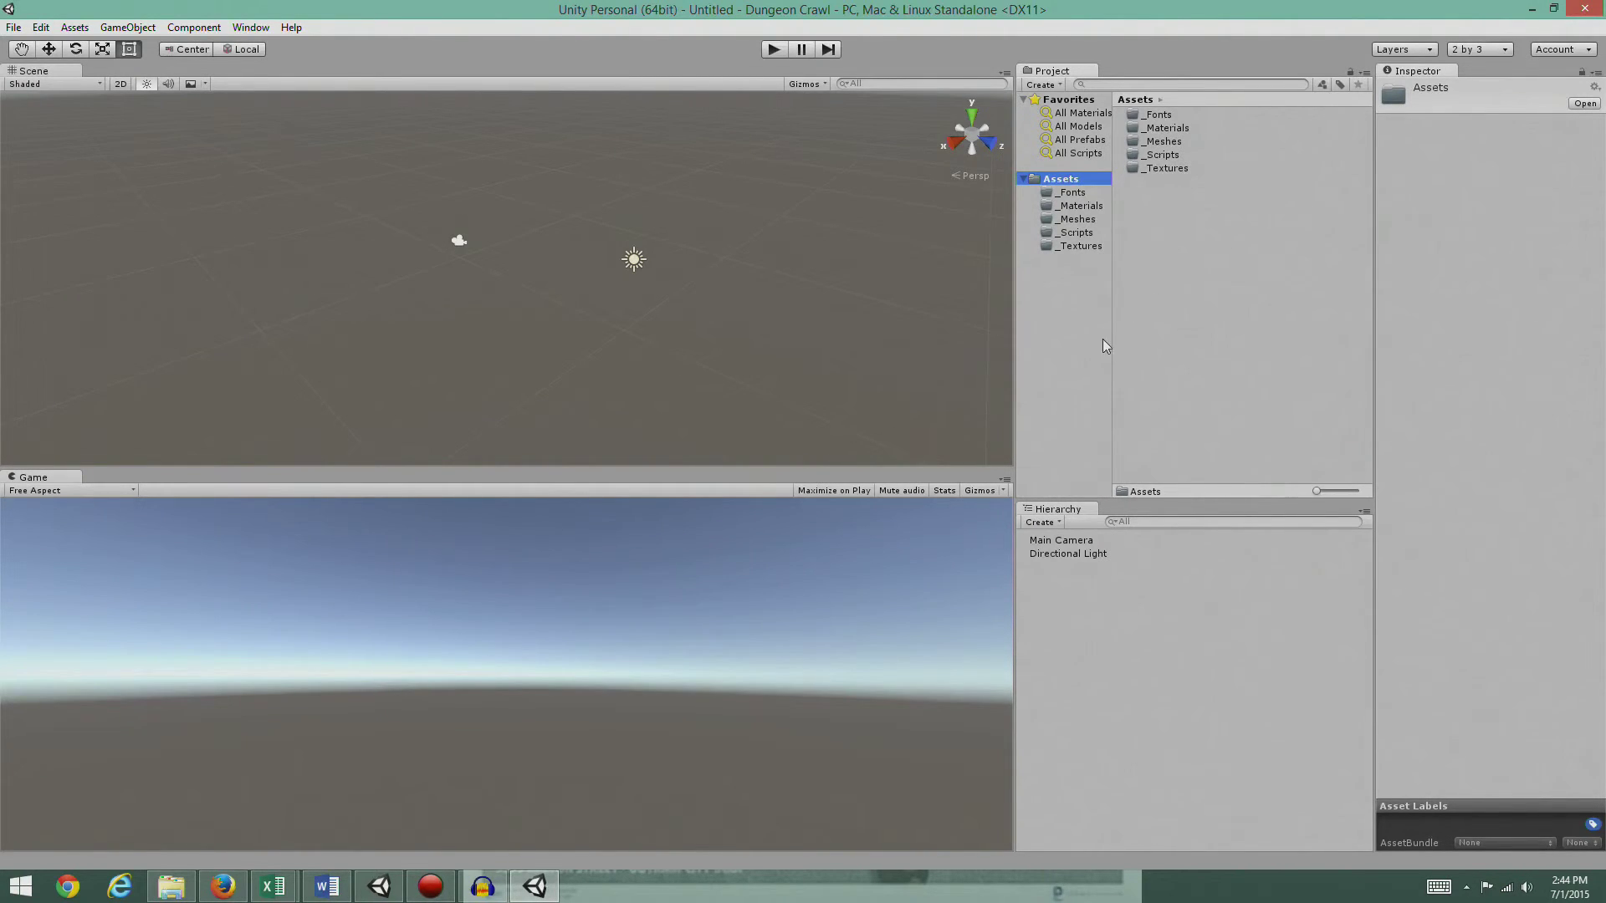
{"action": "left_click_drag", "start_coordinate": [1113, 339], "coordinate": [1166, 340]}
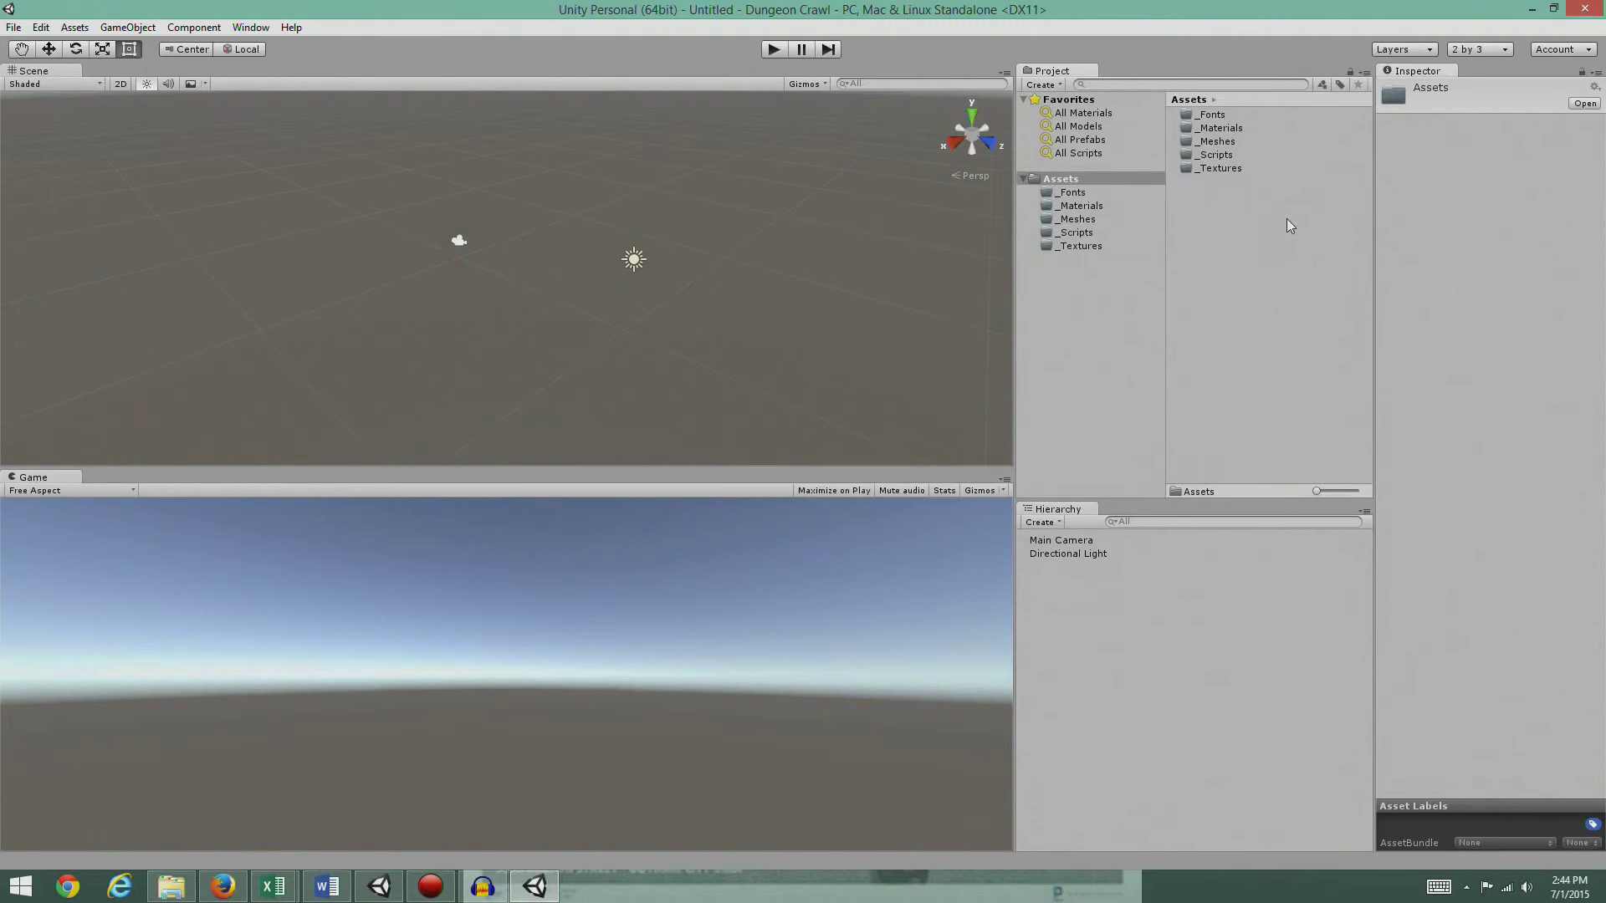
Step: Browse the underscore folders, then create a _Prefabs folder in Assets
{"action": "left_click", "coordinate": [1218, 115]}
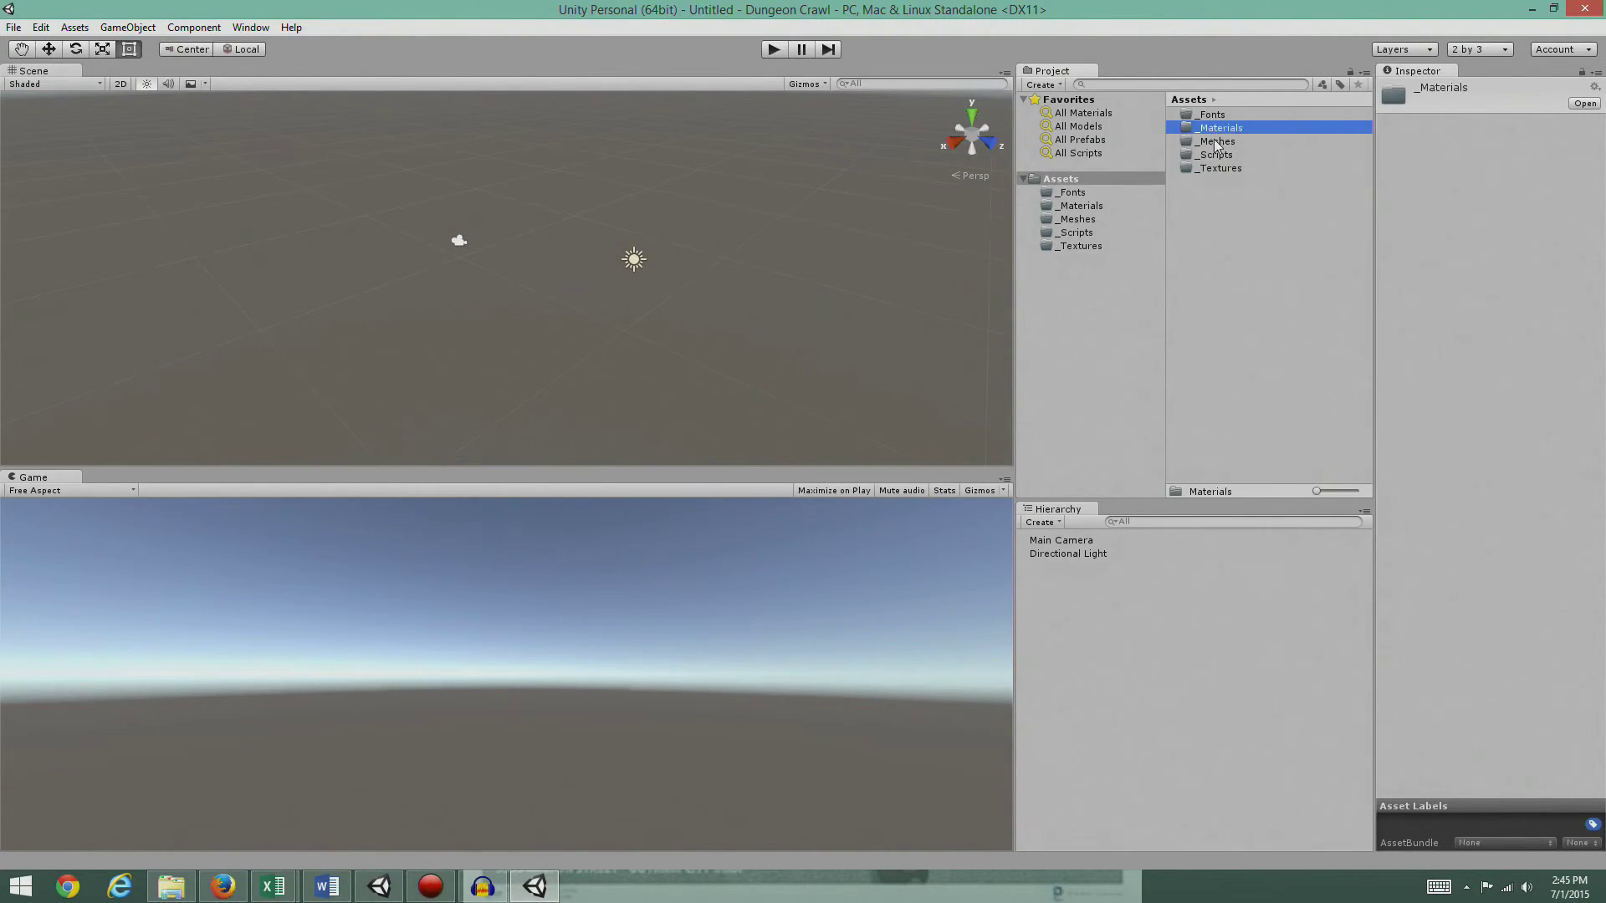
{"action": "left_click", "coordinate": [1217, 142]}
{"action": "left_click", "coordinate": [1217, 169]}
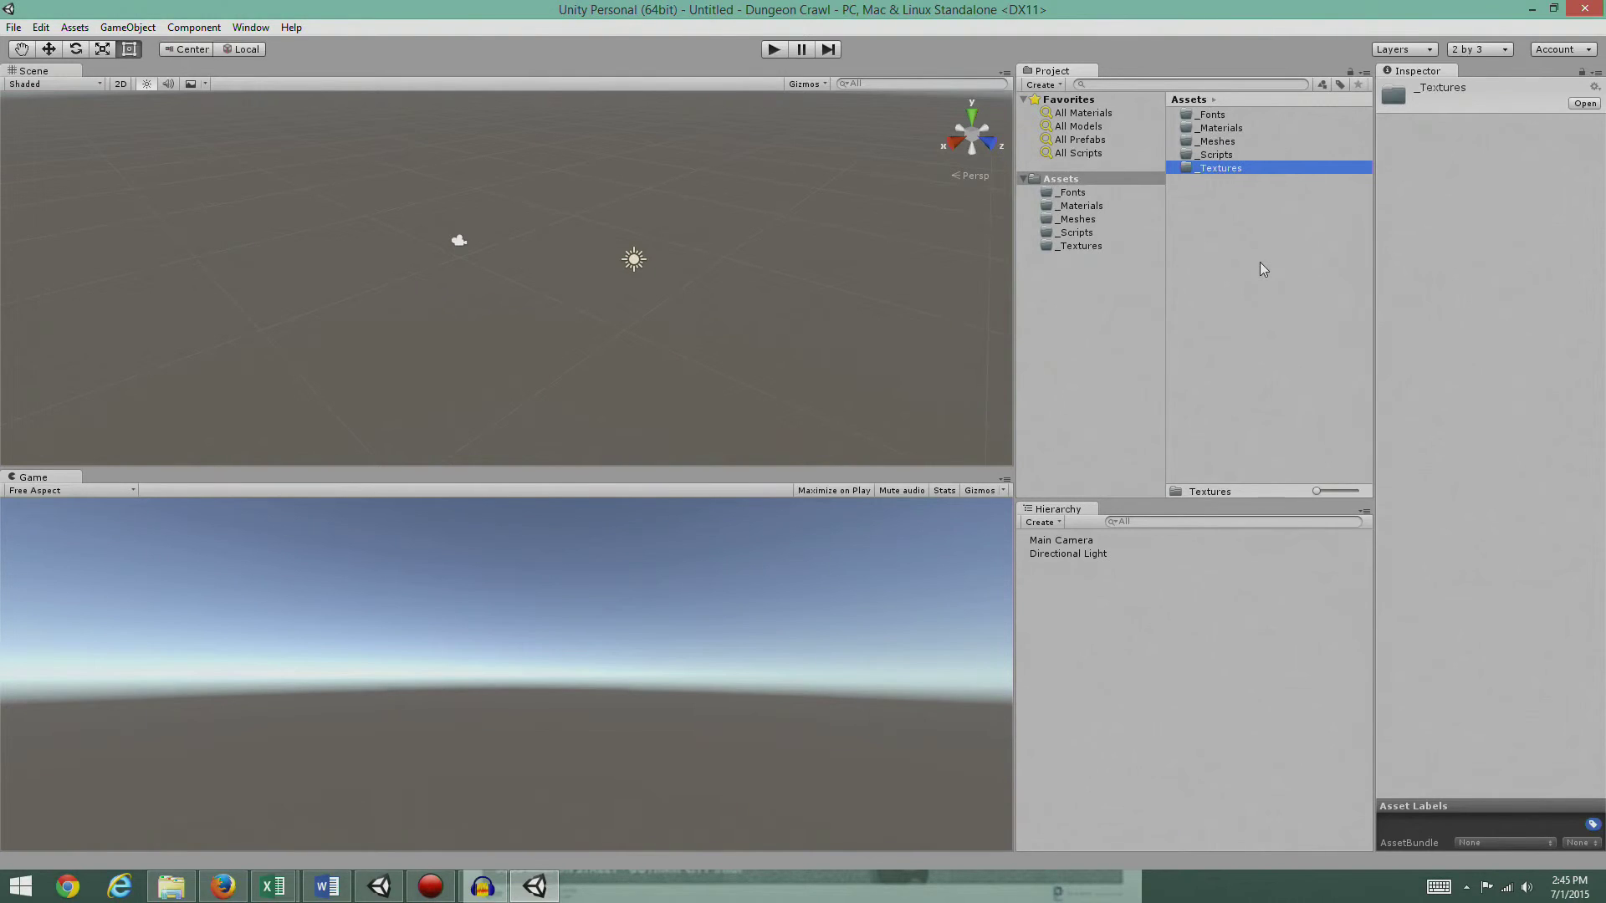
{"action": "left_click", "coordinate": [1263, 268]}
{"action": "right_click", "coordinate": [1212, 208]}
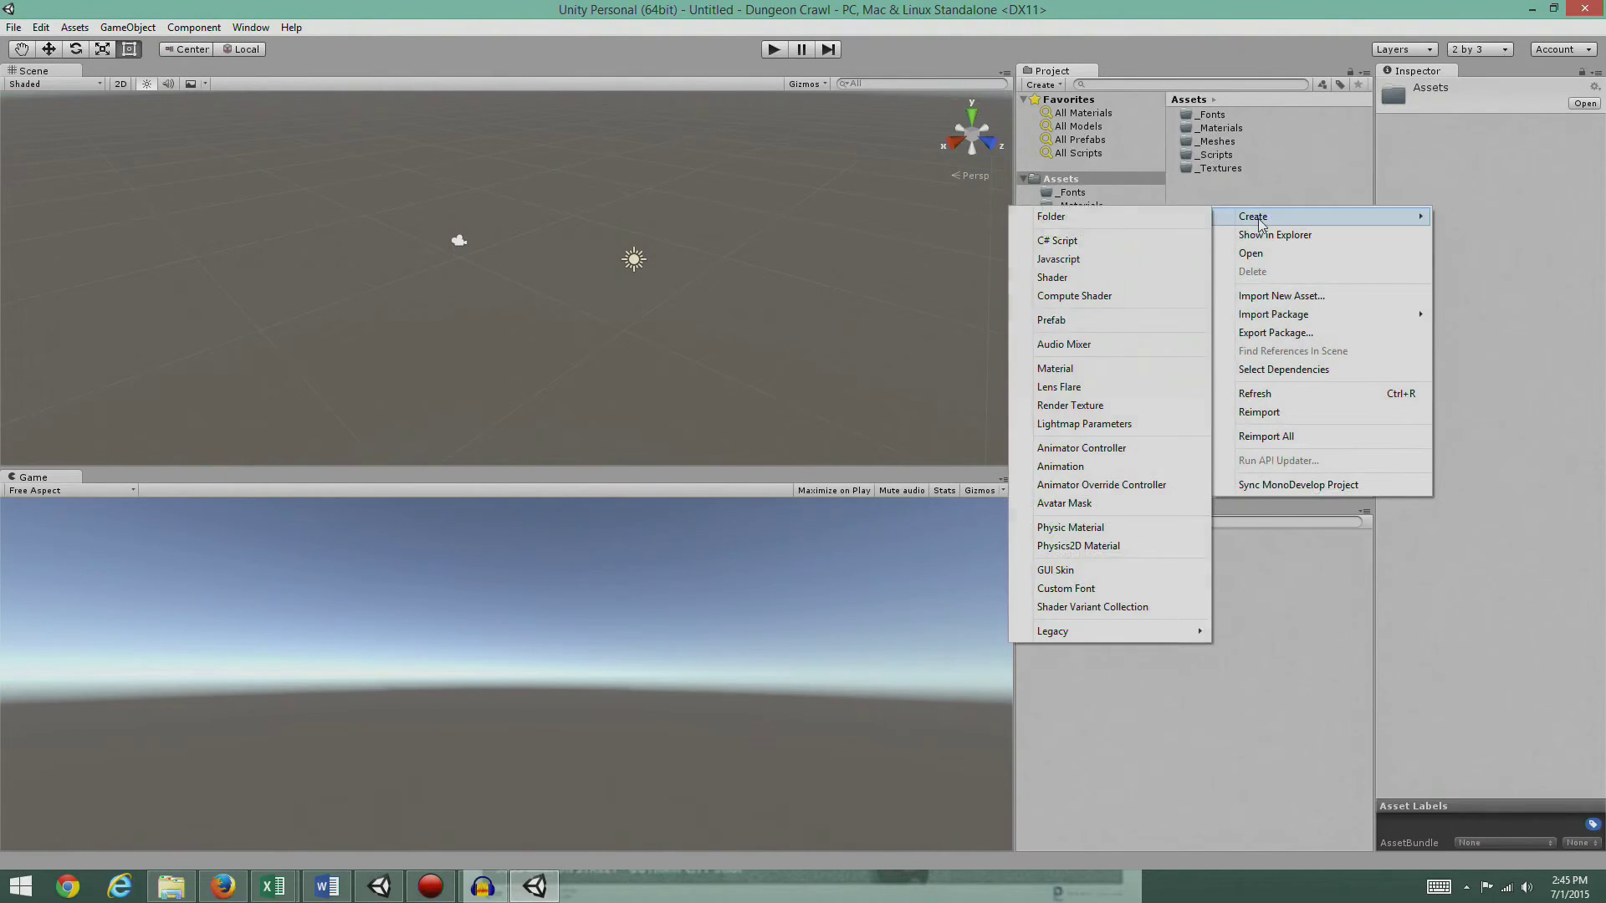
{"action": "left_click", "coordinate": [1164, 218]}
{"action": "type", "text": "_"}
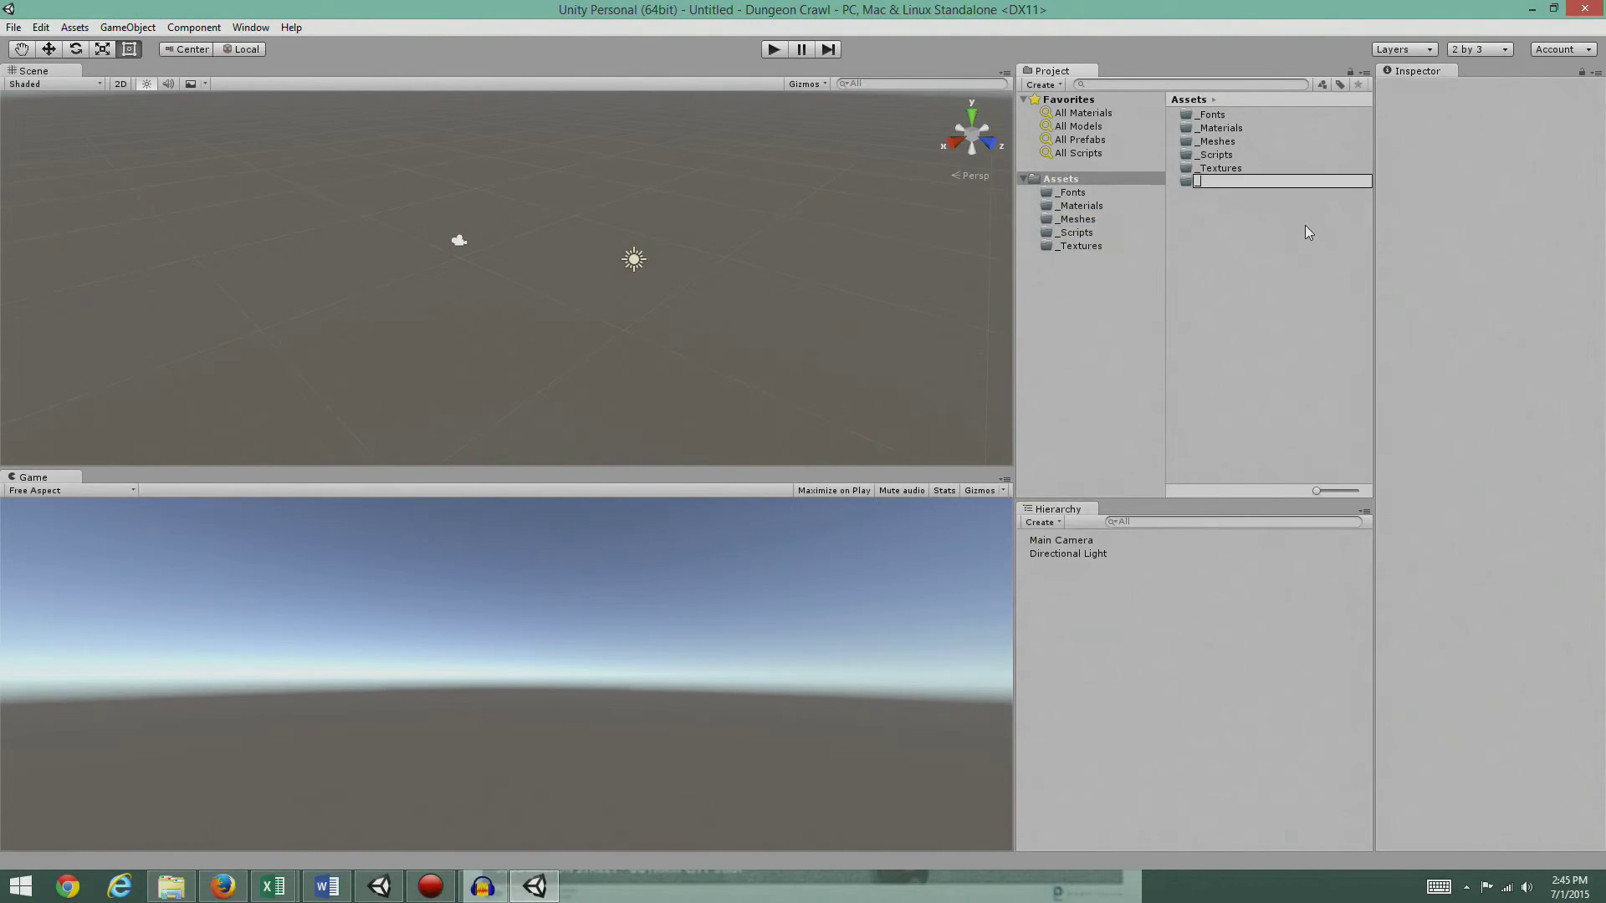
{"action": "type", "text": "Pre"}
{"action": "type", "text": "fabs"}
{"action": "key", "text": "Return"}
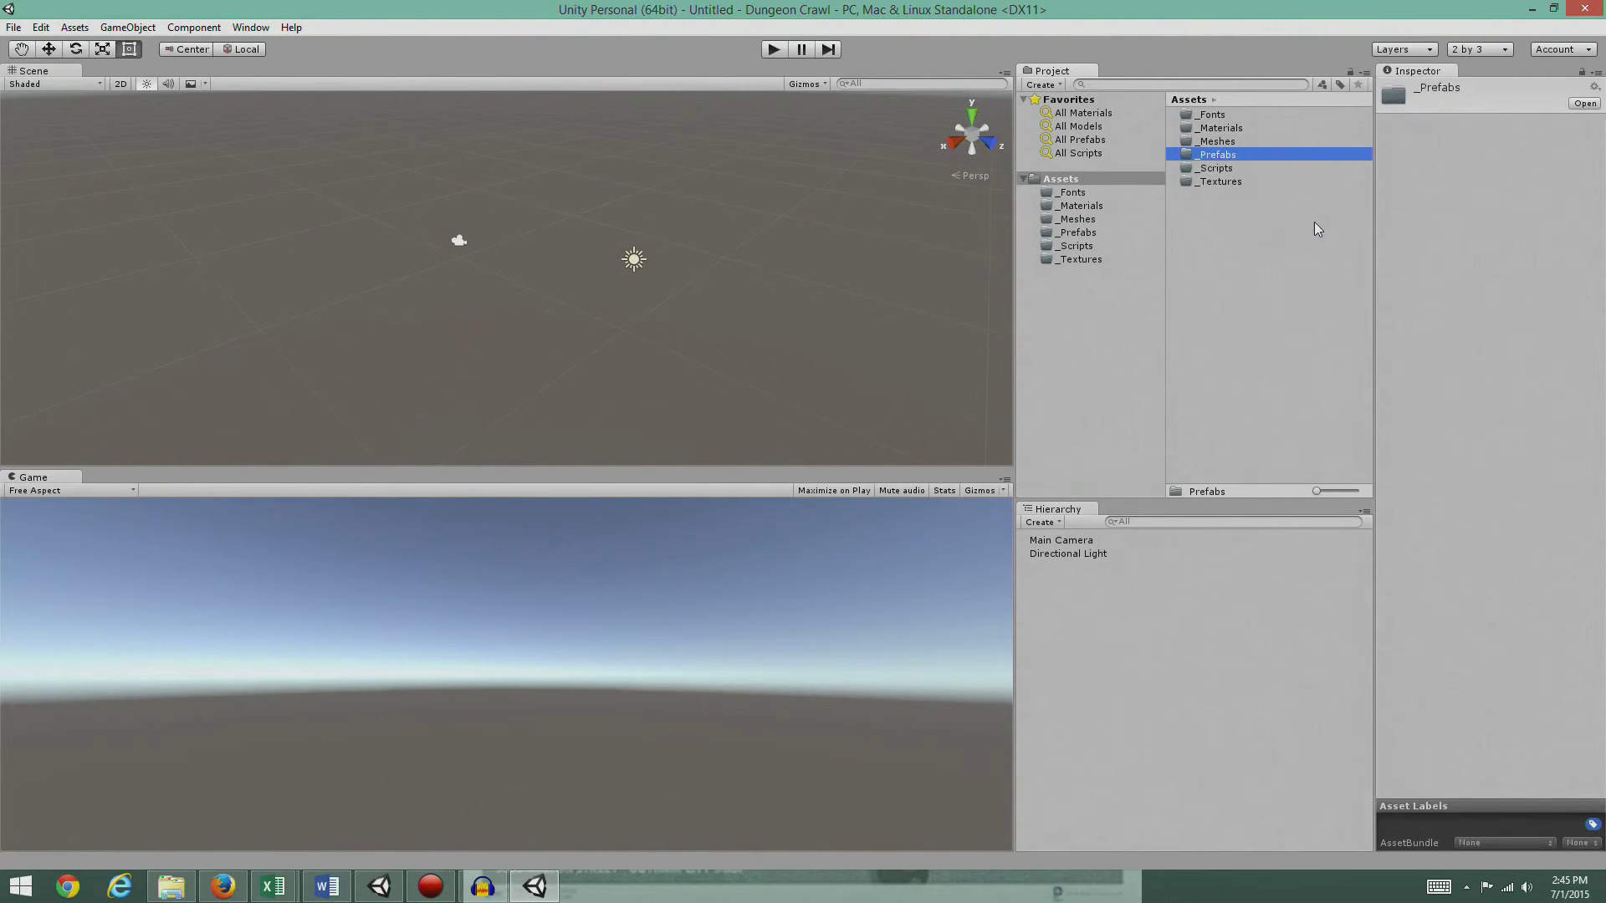
{"action": "left_click", "coordinate": [1248, 223]}
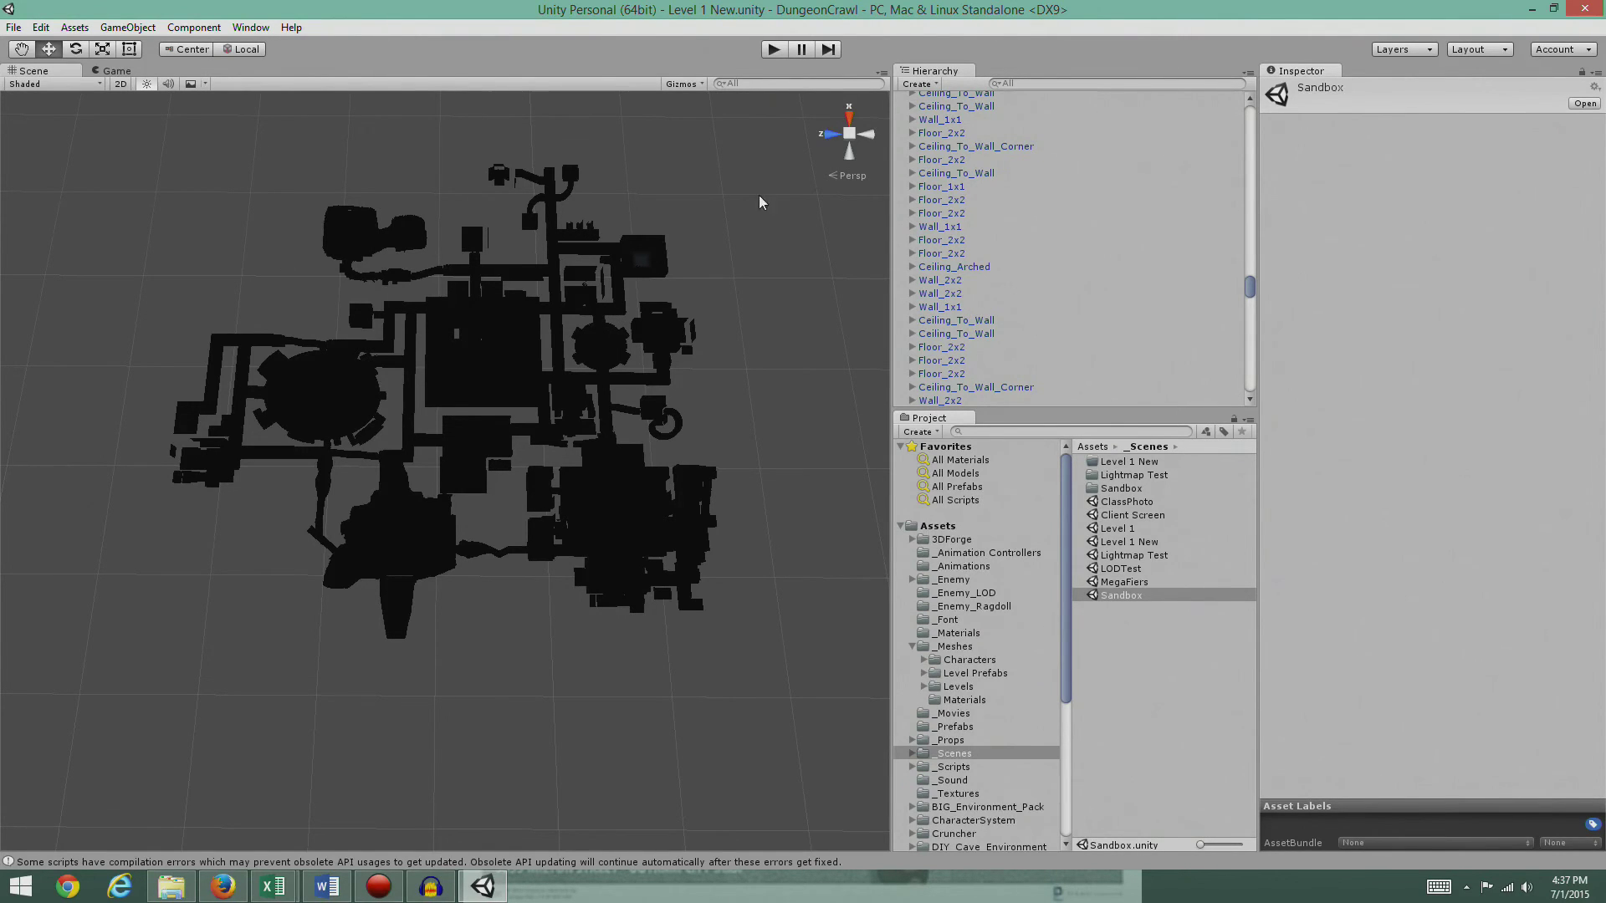
{"action": "left_click", "coordinate": [774, 51]}
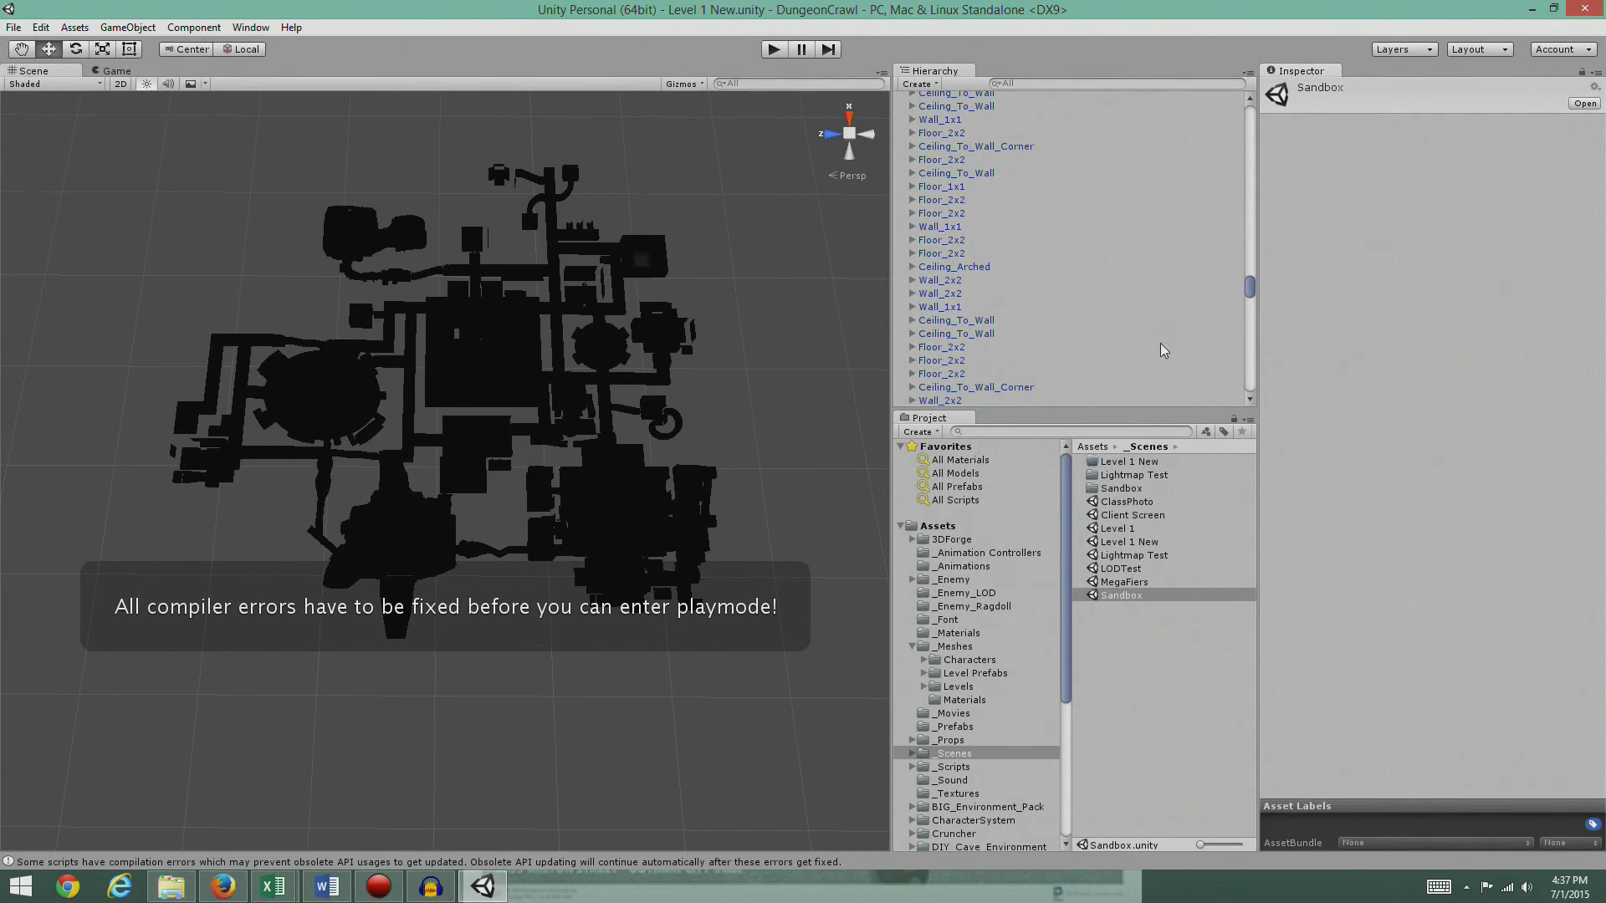
{"action": "left_click_drag", "start_coordinate": [1248, 288], "coordinate": [1242, 129]}
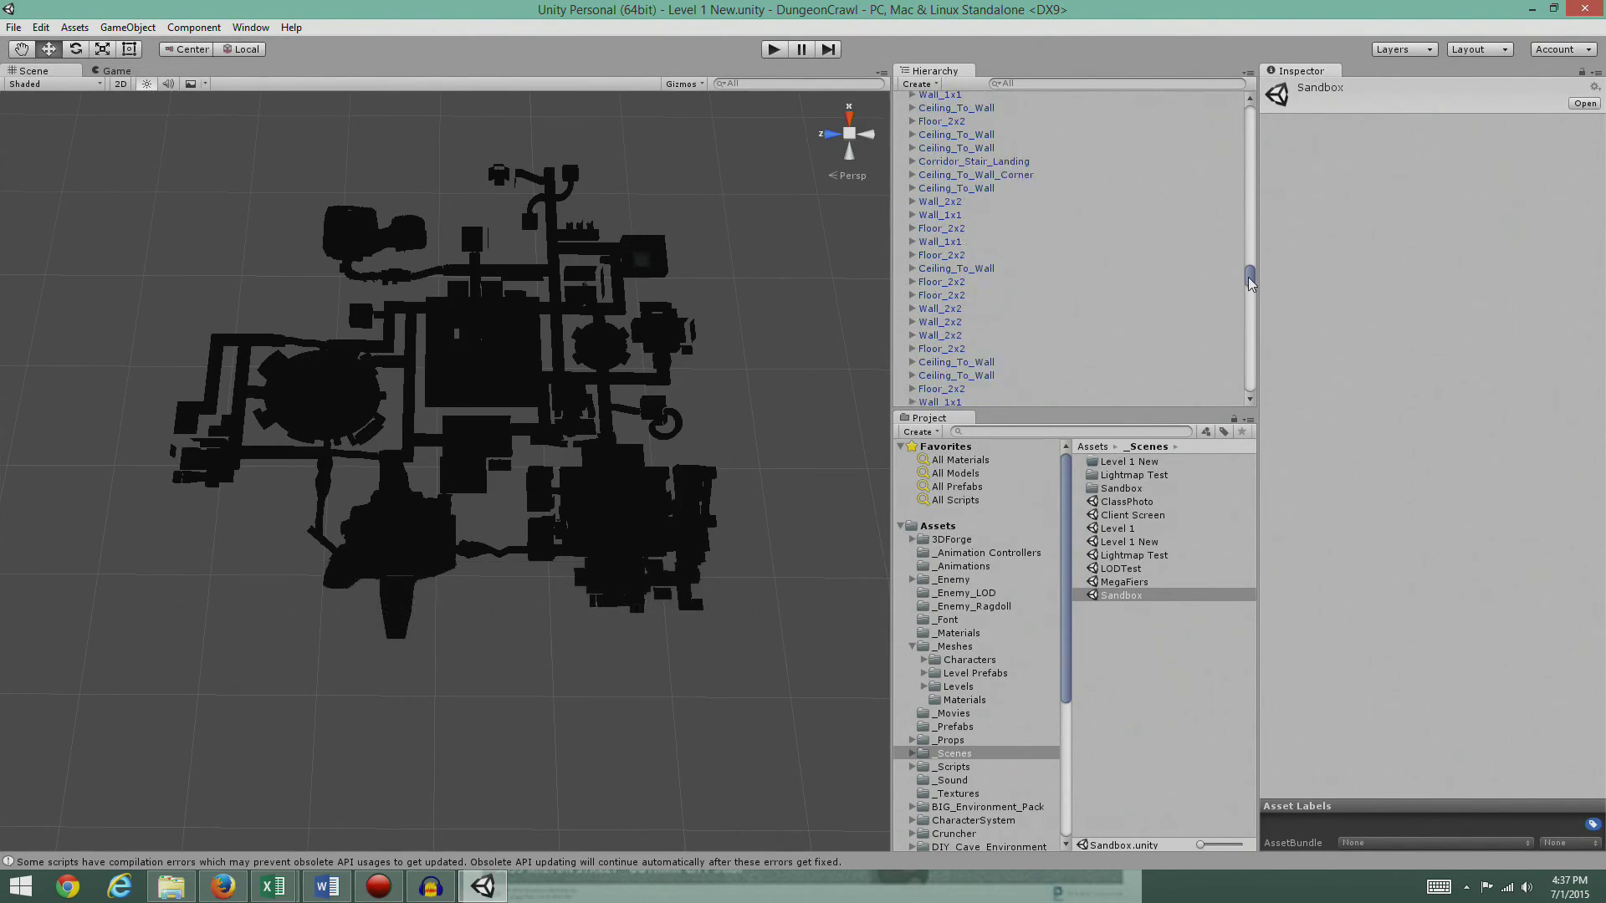
{"action": "left_click", "coordinate": [946, 172]}
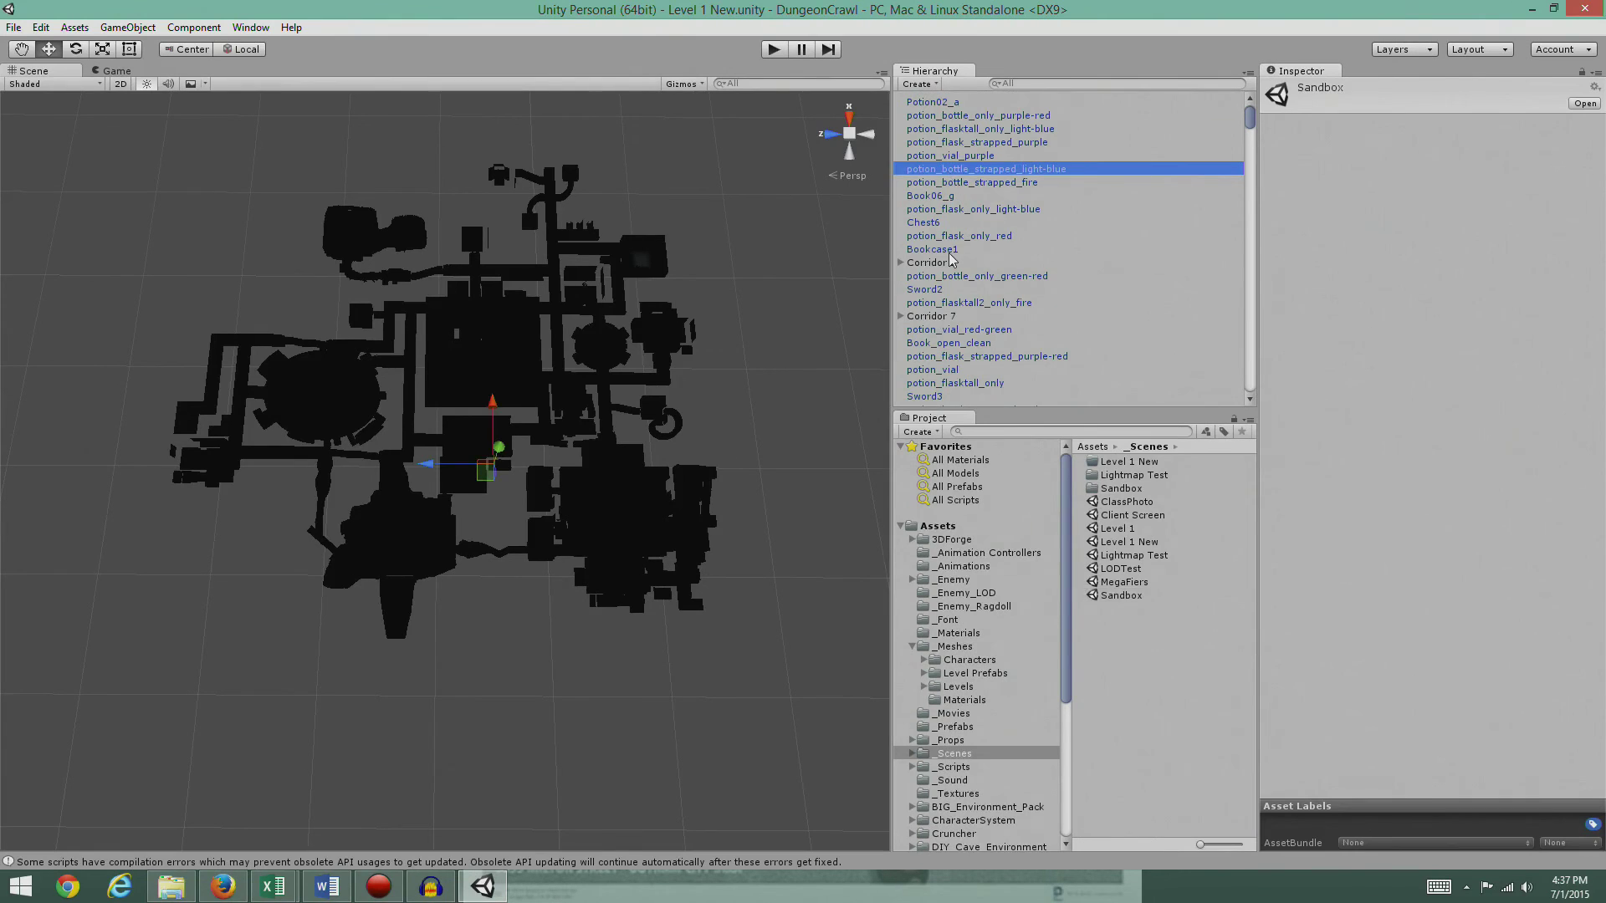
{"action": "scroll", "coordinate": [968, 285], "scroll_direction": "up", "scroll_amount": 3}
{"action": "scroll", "coordinate": [967, 285], "scroll_direction": "down", "scroll_amount": 3}
{"action": "scroll", "coordinate": [963, 281], "scroll_direction": "down", "scroll_amount": 1}
{"action": "scroll", "coordinate": [956, 276], "scroll_direction": "down", "scroll_amount": 2}
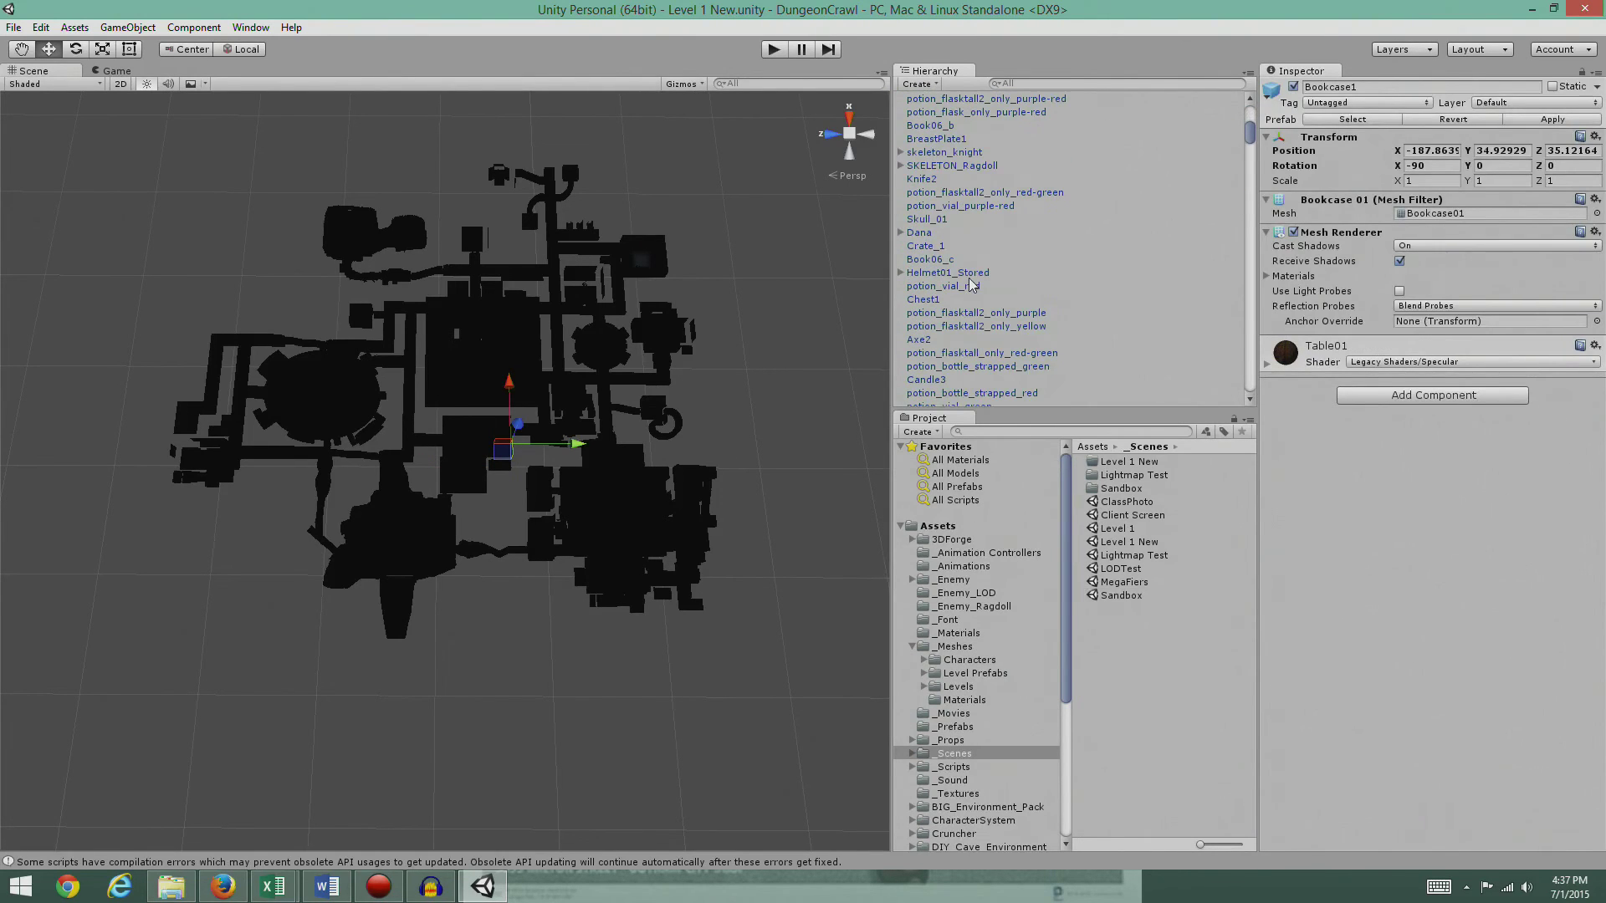
{"action": "scroll", "coordinate": [951, 270], "scroll_direction": "up", "scroll_amount": 2}
{"action": "scroll", "coordinate": [957, 276], "scroll_direction": "up", "scroll_amount": 2}
{"action": "scroll", "coordinate": [959, 281], "scroll_direction": "up", "scroll_amount": 2}
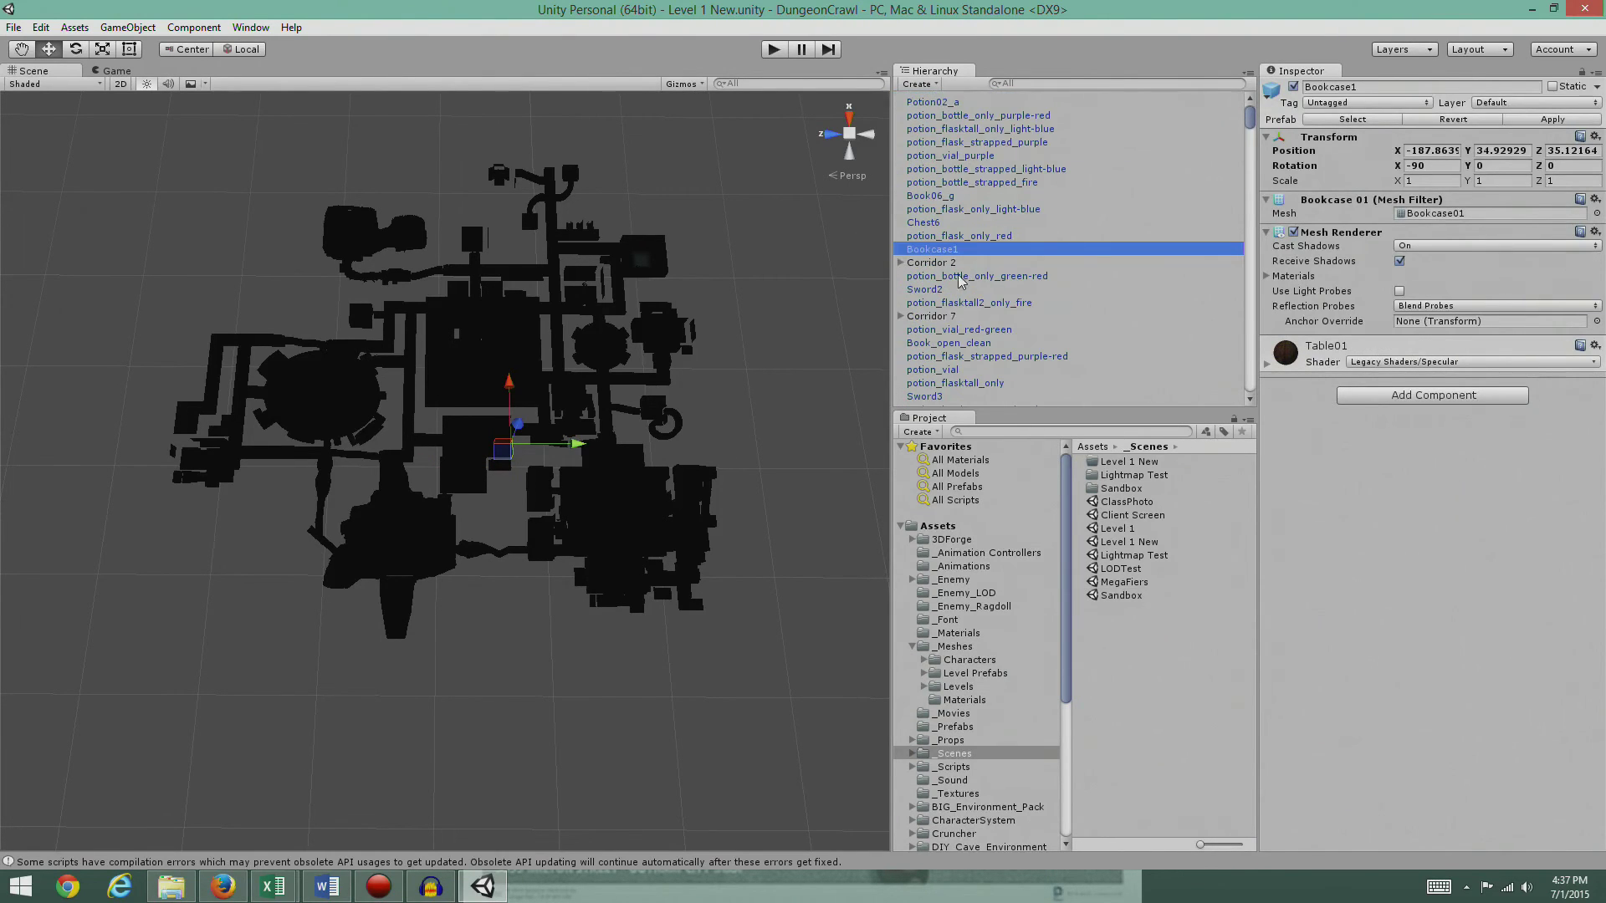
{"action": "left_click", "coordinate": [900, 262]}
{"action": "scroll", "coordinate": [1004, 316], "scroll_direction": "down", "scroll_amount": 1}
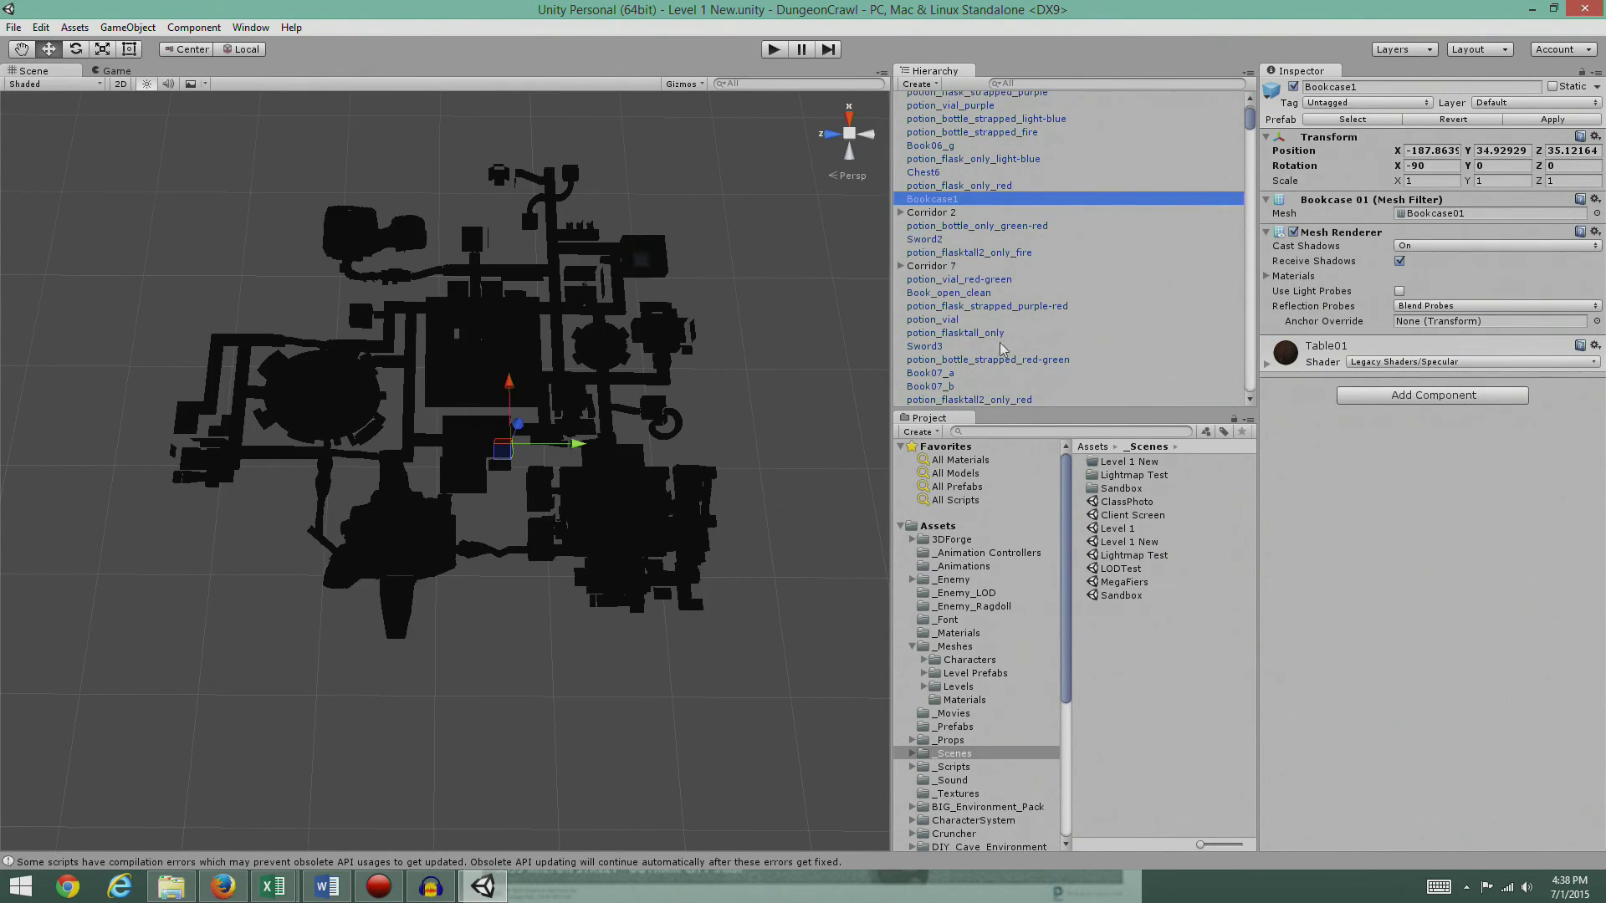
{"action": "scroll", "coordinate": [1003, 369], "scroll_direction": "down", "scroll_amount": 3}
{"action": "scroll", "coordinate": [1003, 367], "scroll_direction": "down", "scroll_amount": 2}
{"action": "scroll", "coordinate": [1003, 365], "scroll_direction": "down", "scroll_amount": 3}
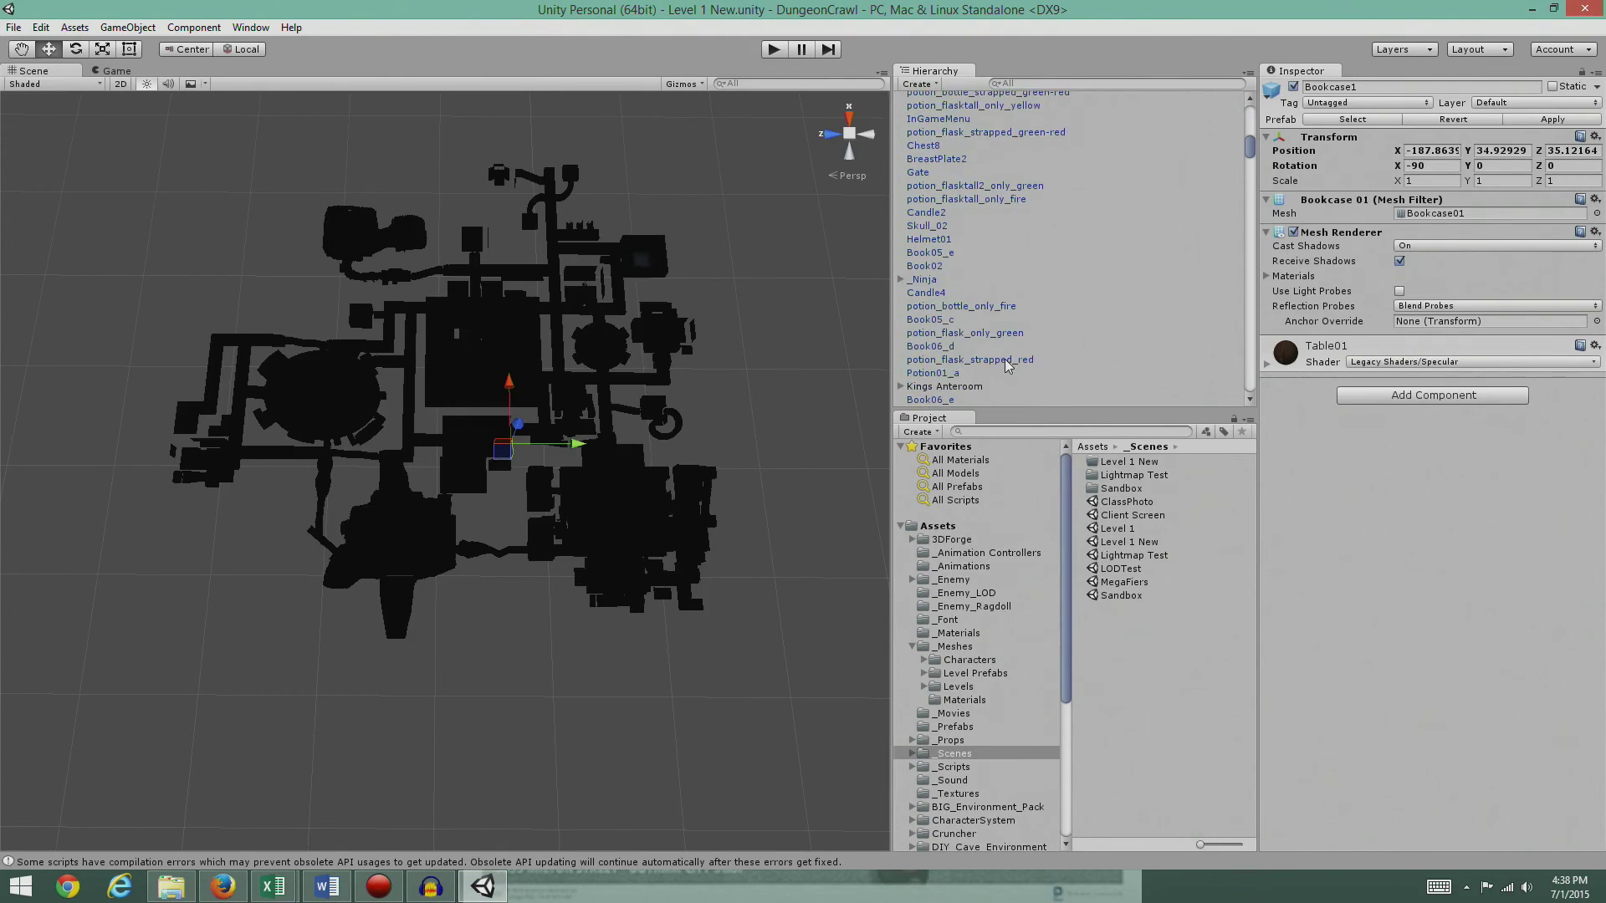
{"action": "scroll", "coordinate": [1004, 363], "scroll_direction": "down", "scroll_amount": 2}
{"action": "scroll", "coordinate": [1005, 361], "scroll_direction": "down", "scroll_amount": 3}
{"action": "scroll", "coordinate": [1005, 361], "scroll_direction": "down", "scroll_amount": 3}
{"action": "scroll", "coordinate": [1004, 362], "scroll_direction": "down", "scroll_amount": 3}
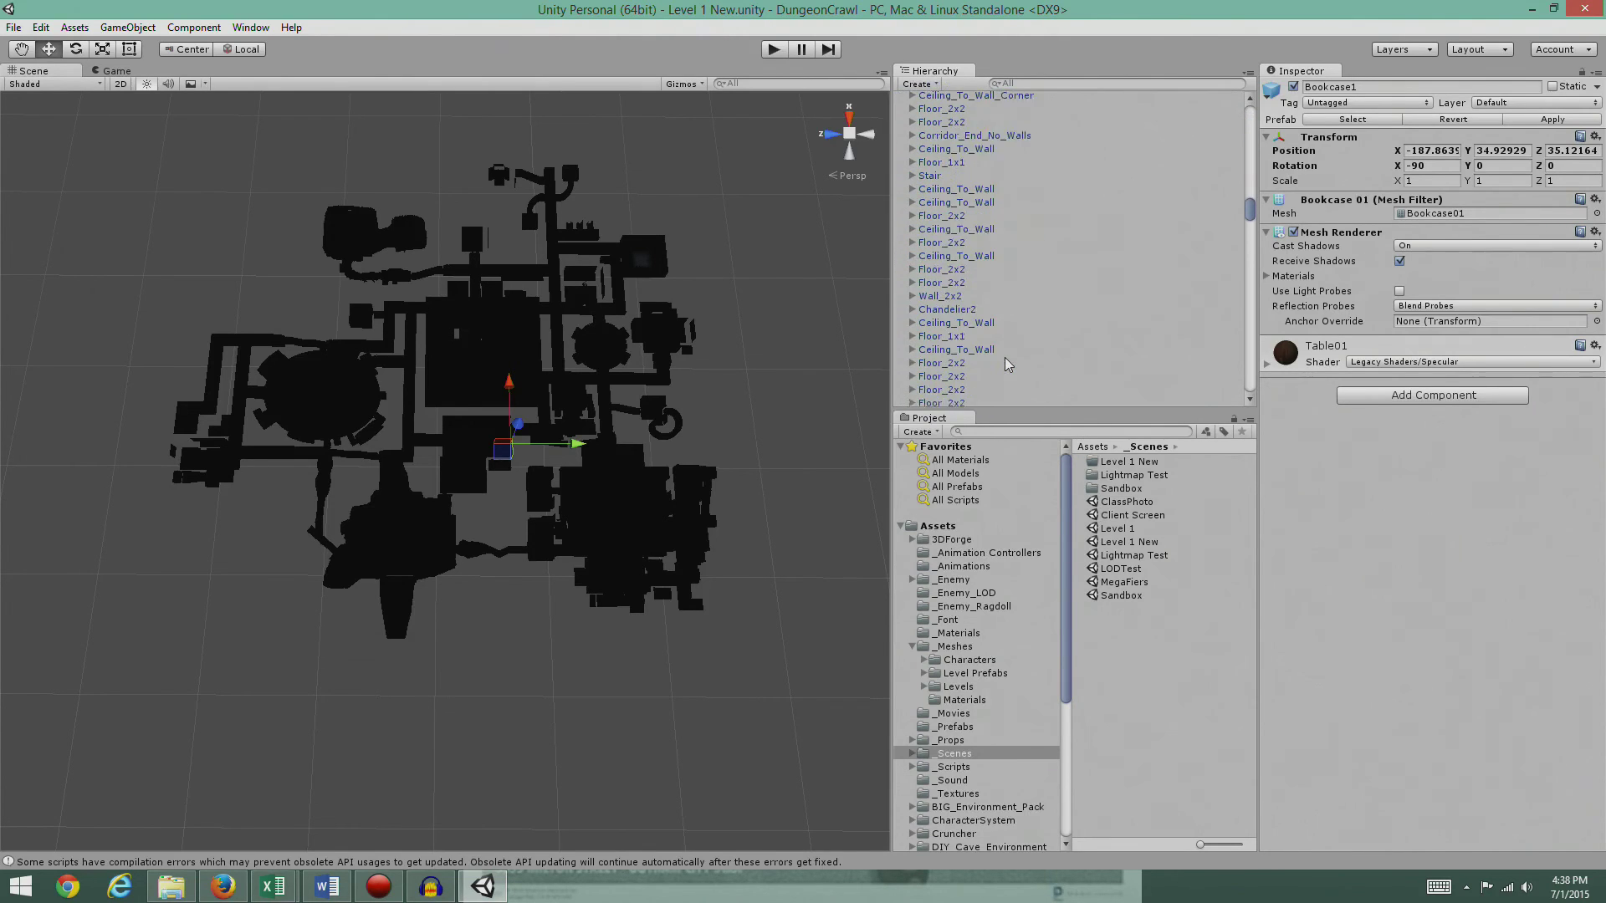
{"action": "scroll", "coordinate": [1004, 362], "scroll_direction": "down", "scroll_amount": 3}
{"action": "scroll", "coordinate": [1005, 357], "scroll_direction": "up", "scroll_amount": 2}
{"action": "scroll", "coordinate": [1005, 357], "scroll_direction": "up", "scroll_amount": 2}
{"action": "scroll", "coordinate": [1006, 358], "scroll_direction": "up", "scroll_amount": 2}
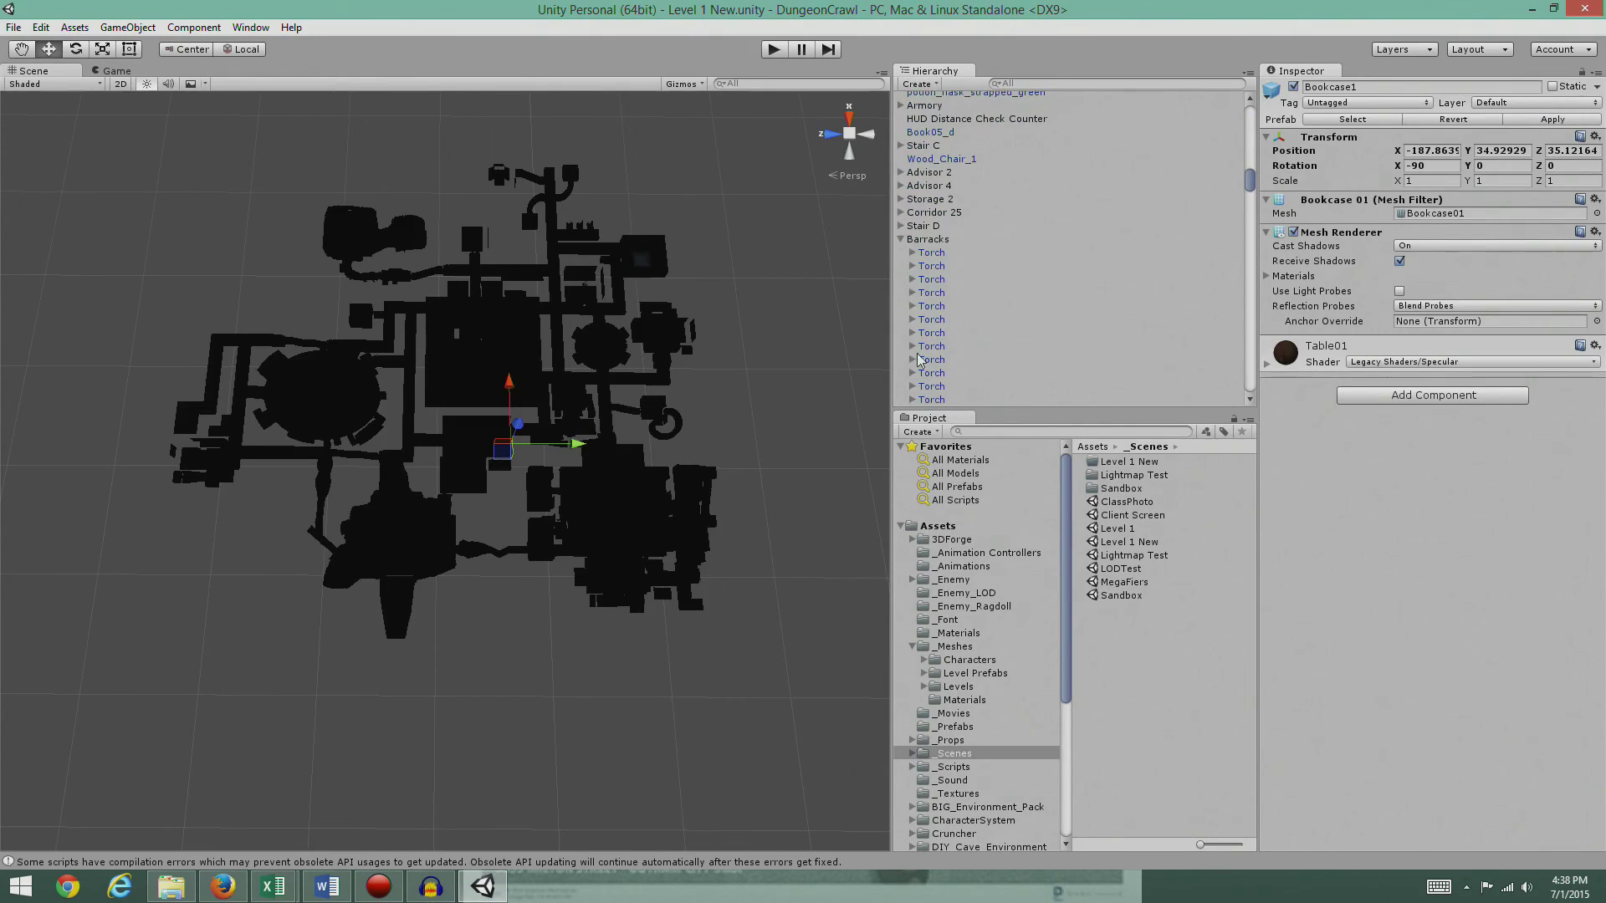
{"action": "left_click", "coordinate": [900, 239]}
{"action": "scroll", "coordinate": [954, 276], "scroll_direction": "down", "scroll_amount": 3}
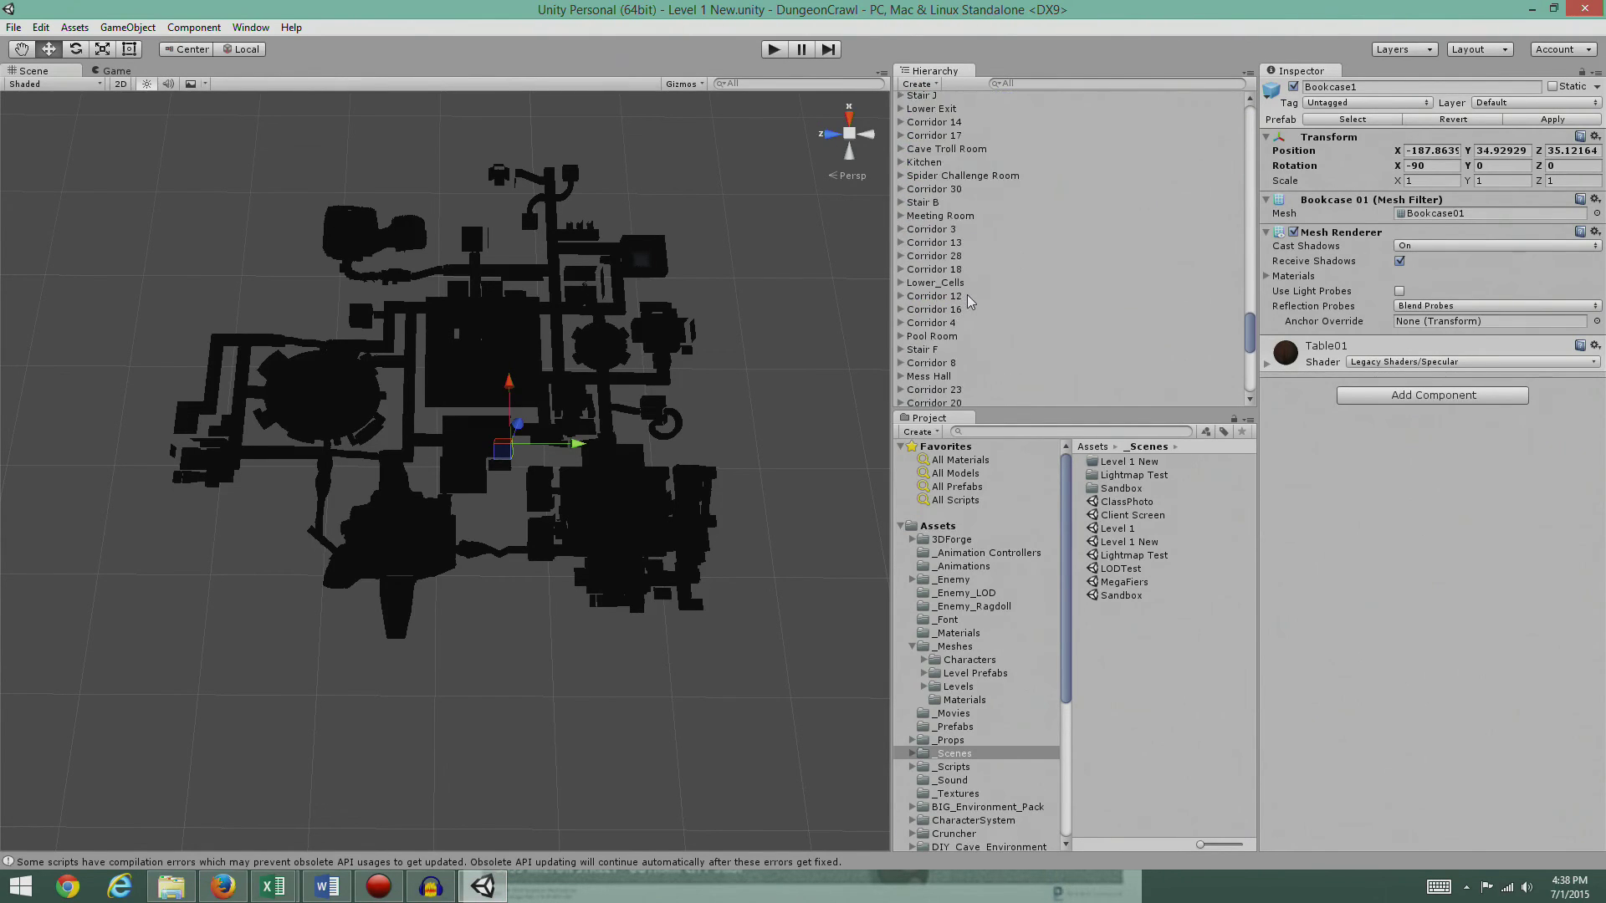
{"action": "scroll", "coordinate": [968, 297], "scroll_direction": "down", "scroll_amount": 3}
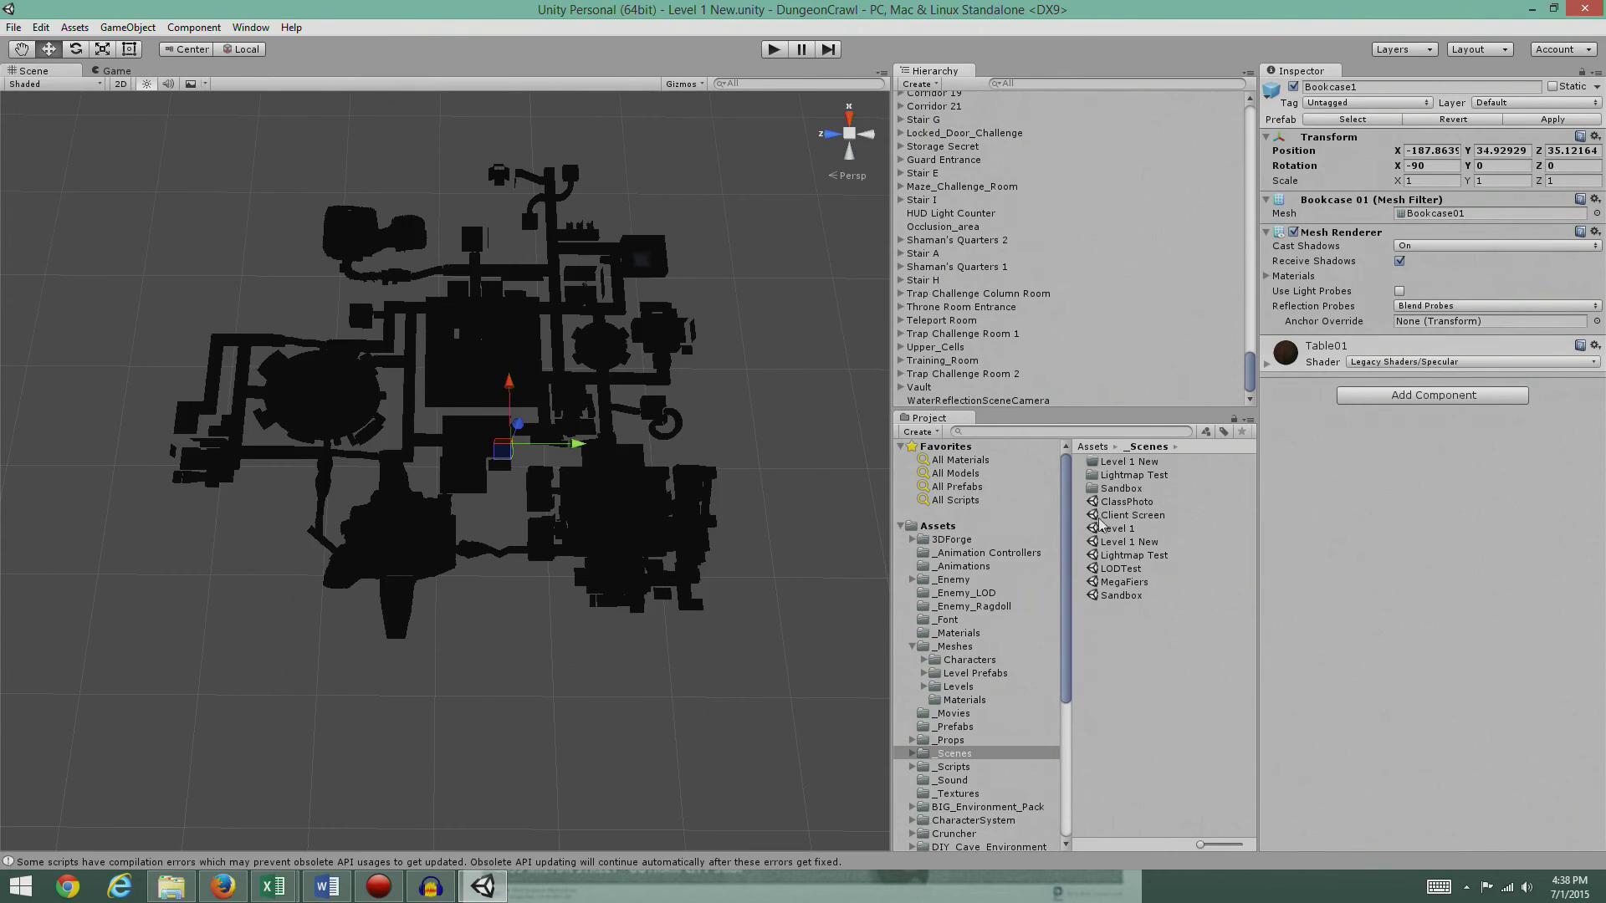
{"action": "left_click", "coordinate": [950, 768]}
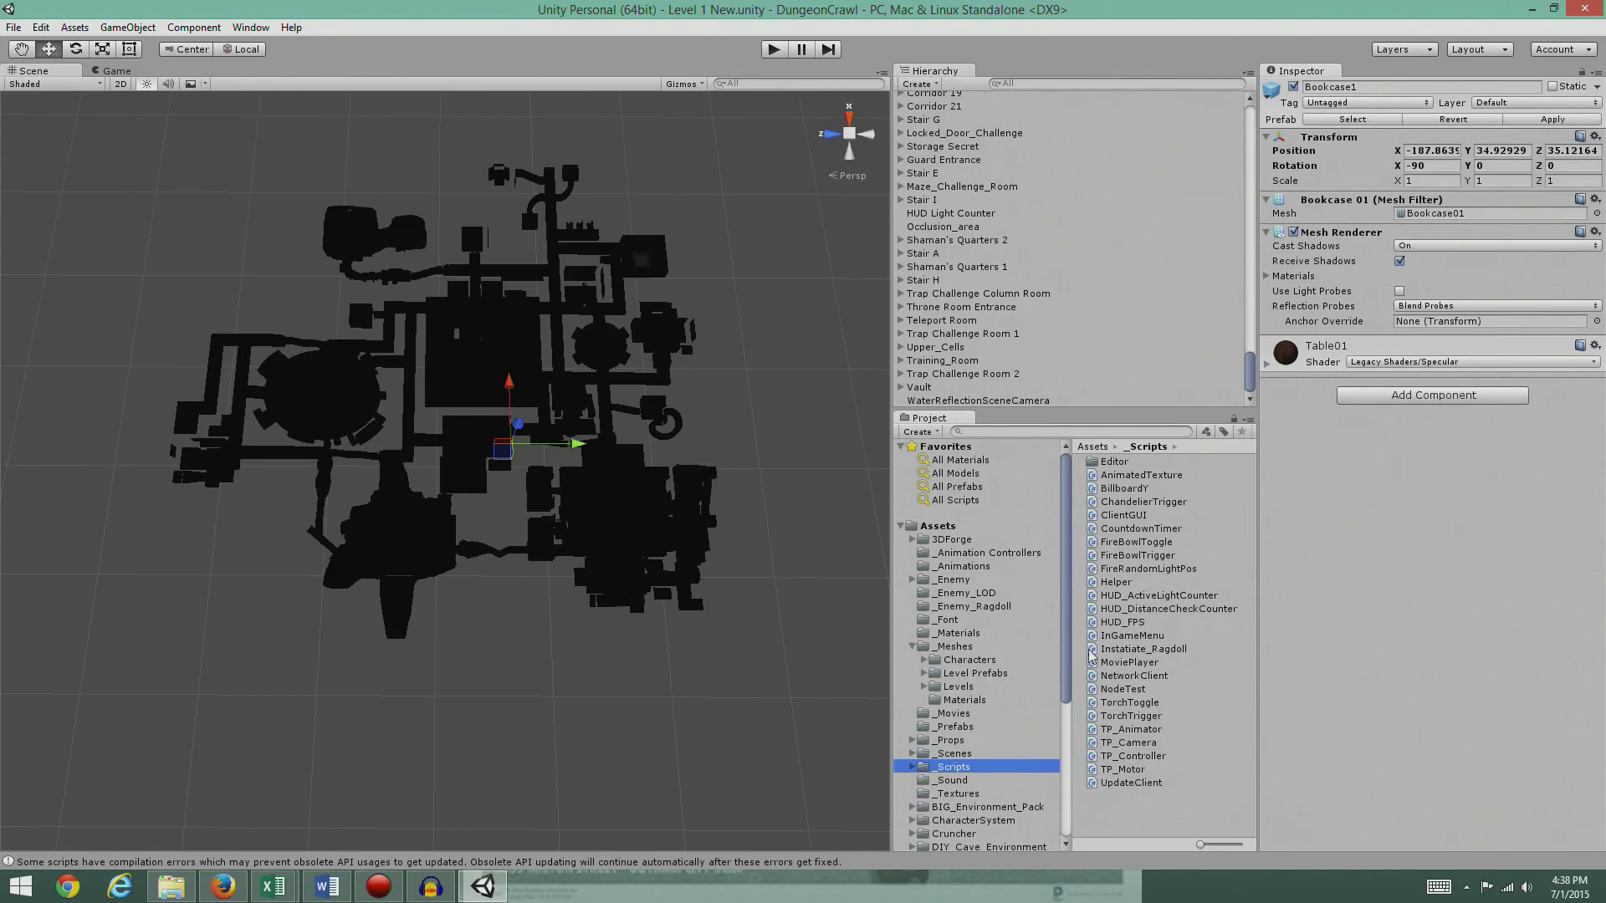
Step: Preview the UpdateClient script's source, then select floor pieces in the dungeon scene
{"action": "left_click", "coordinate": [1112, 785]}
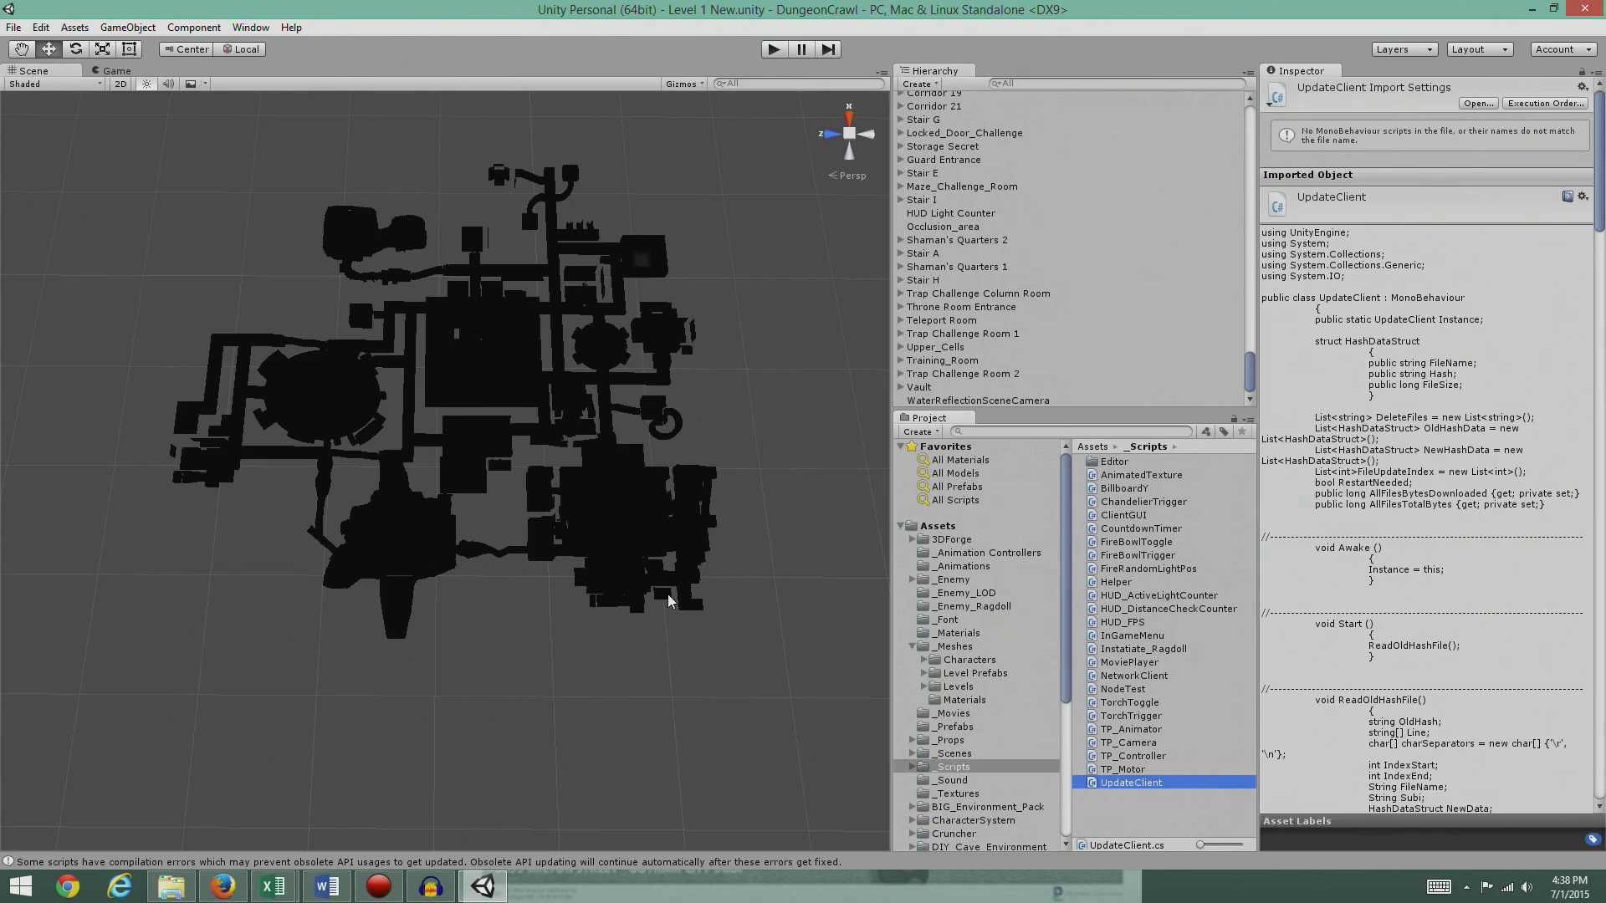
{"action": "left_click", "coordinate": [619, 578]}
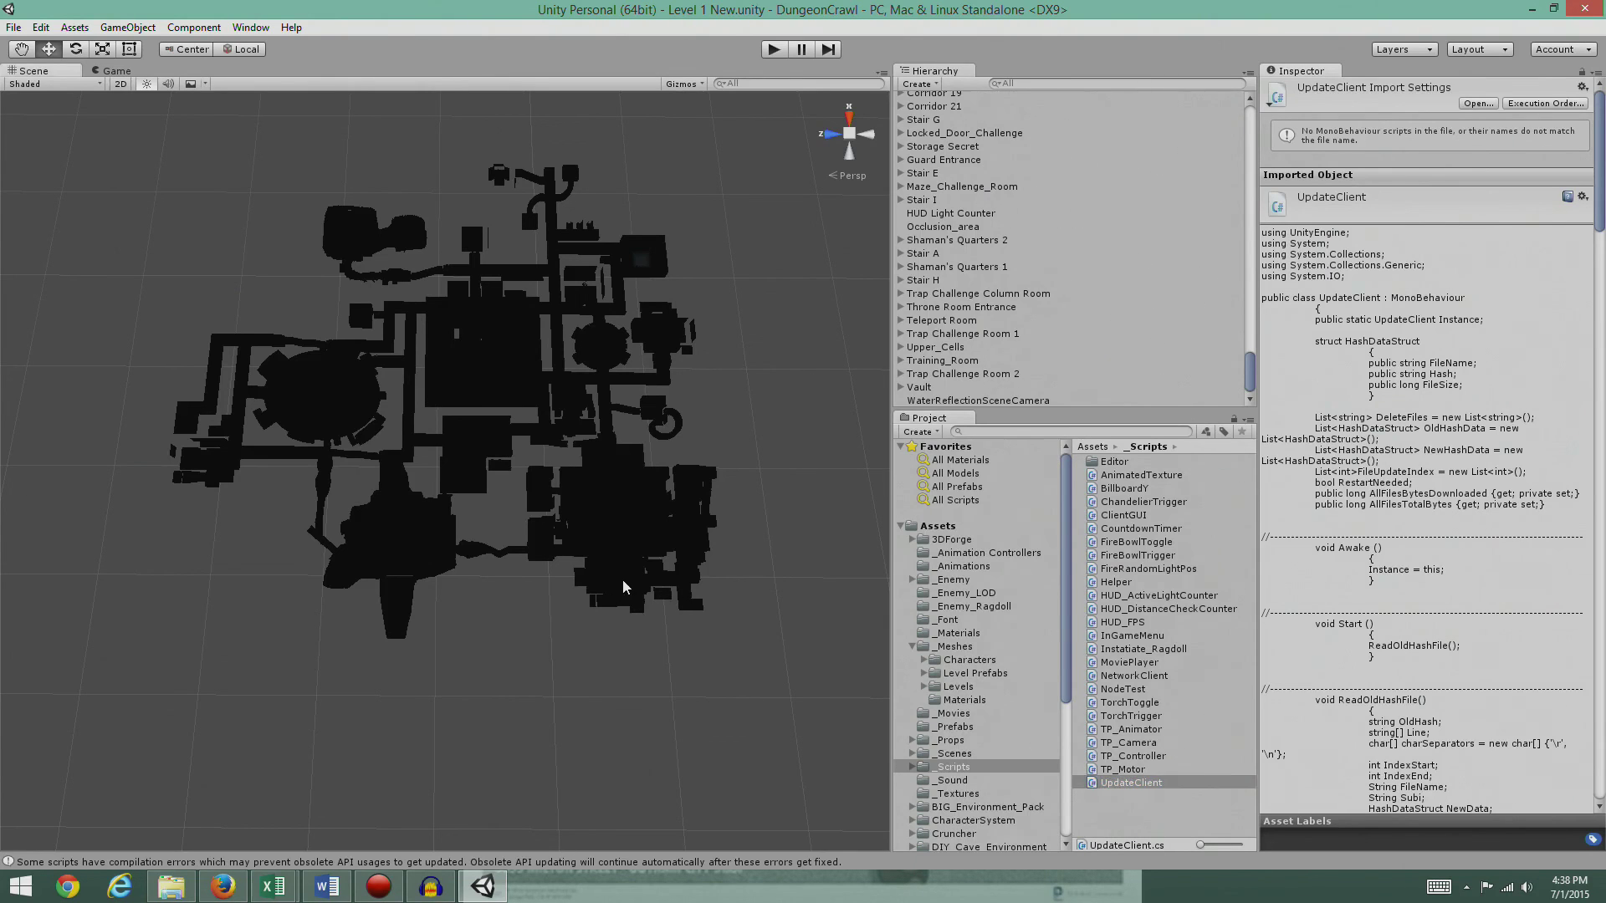
{"action": "left_click", "coordinate": [600, 524]}
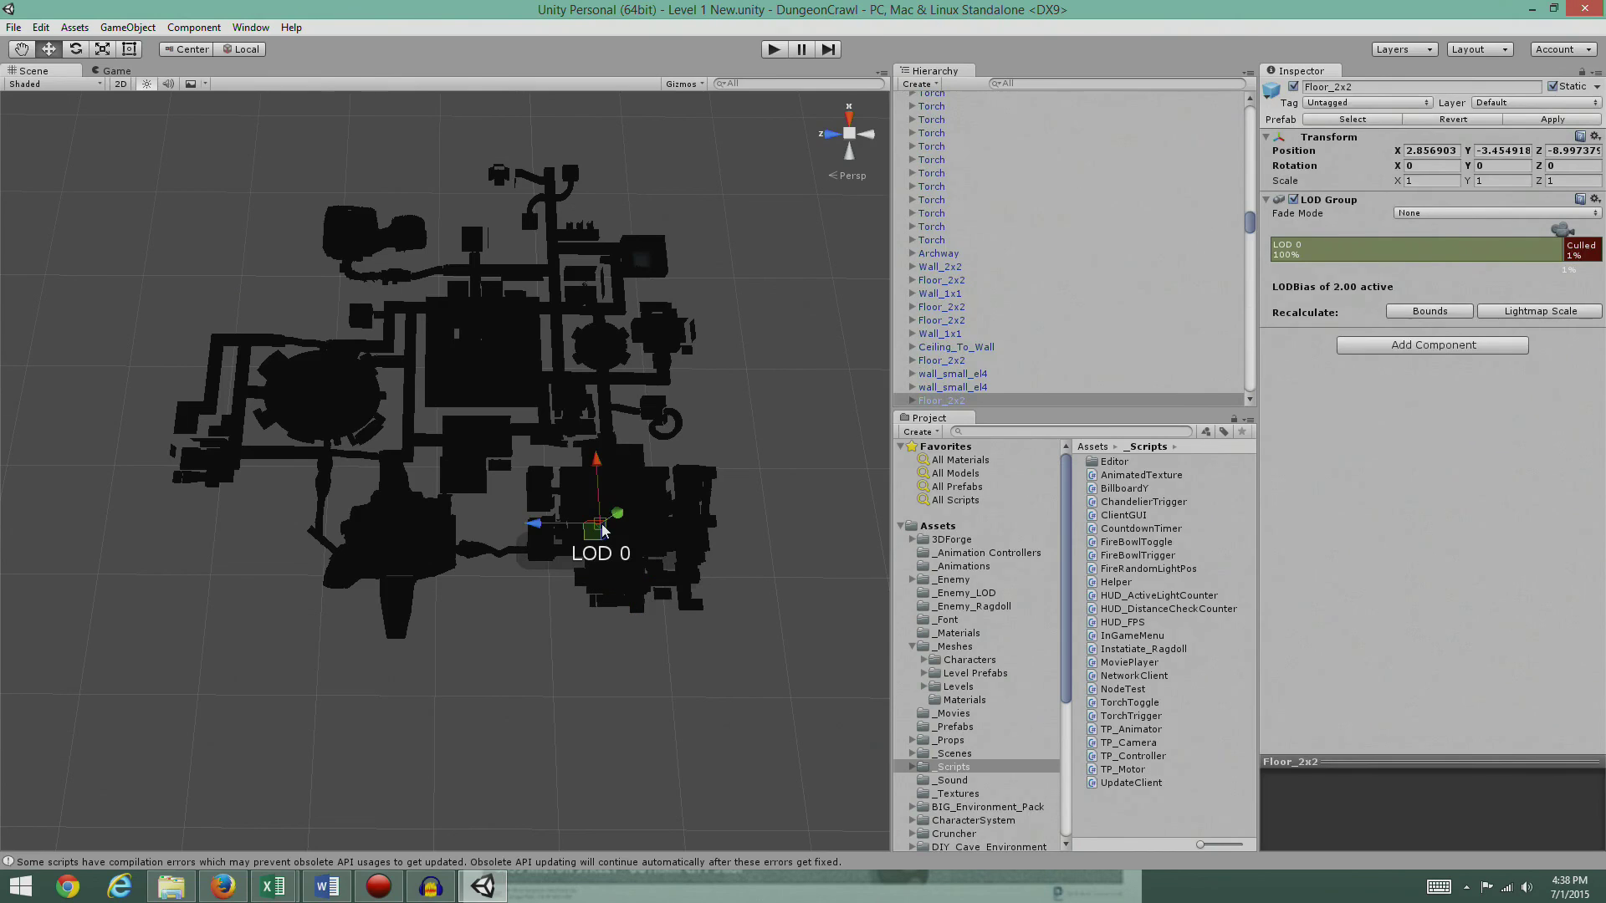